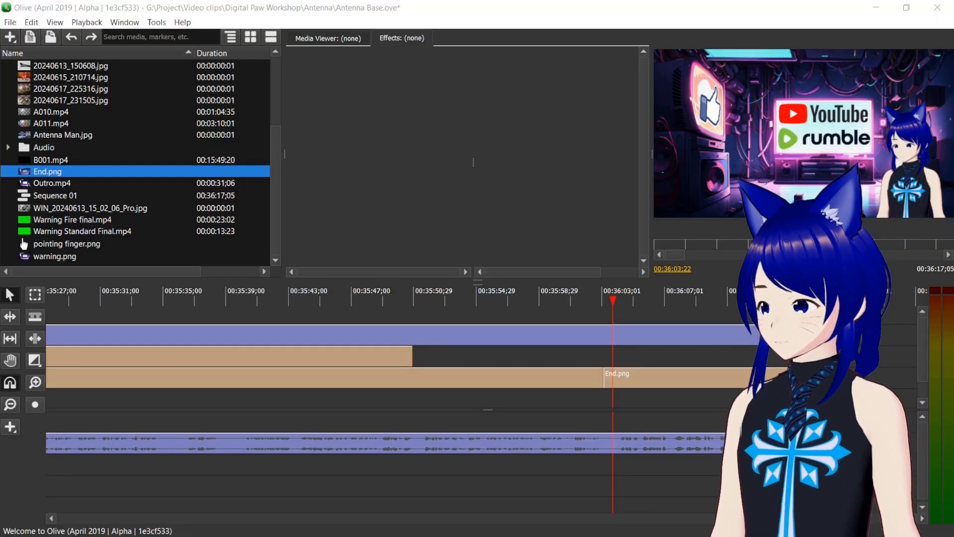
Add the Pexels Milan Matos White Noise Texture clip above the video tracks, starting at 00:36:03;22
mouse_move(275, 134)
left_mouse_down()
mouse_move(281, 64)
mouse_move(275, 146)
left_mouse_up()
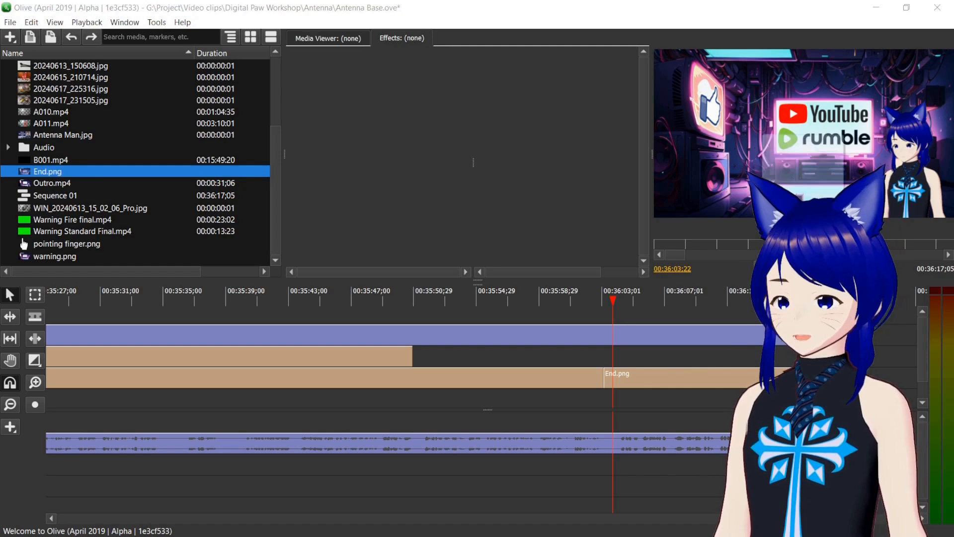
left_click_drag(648, 277, 637, 315)
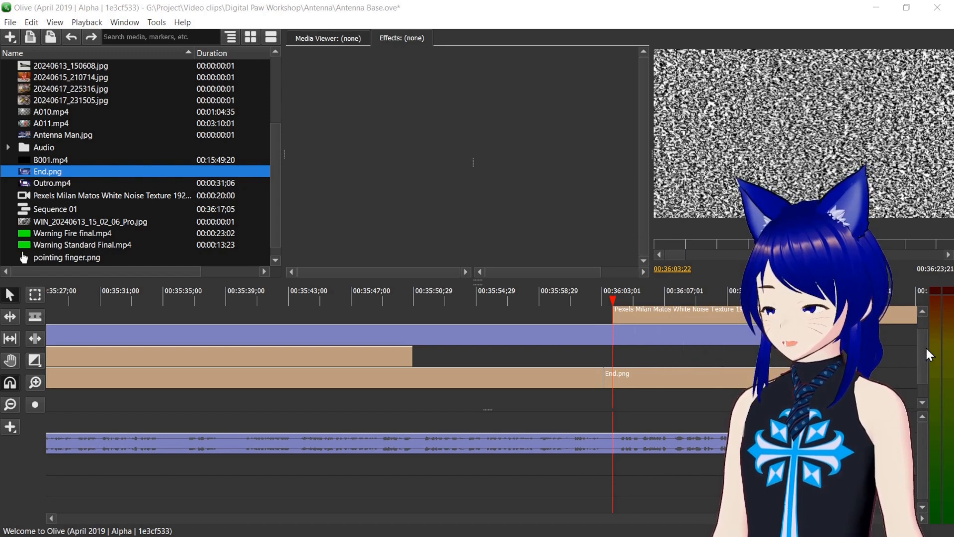
left_click_drag(925, 346, 925, 334)
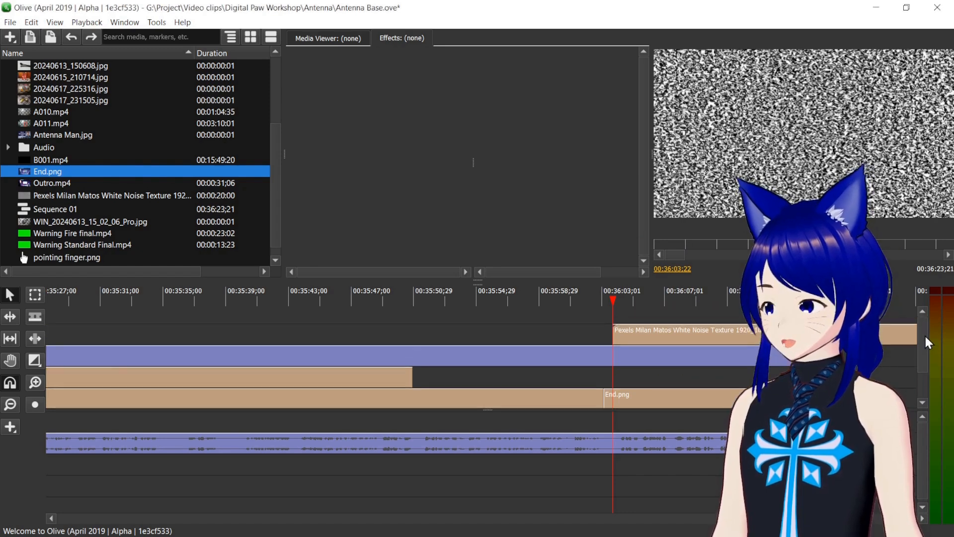
left_click(708, 335)
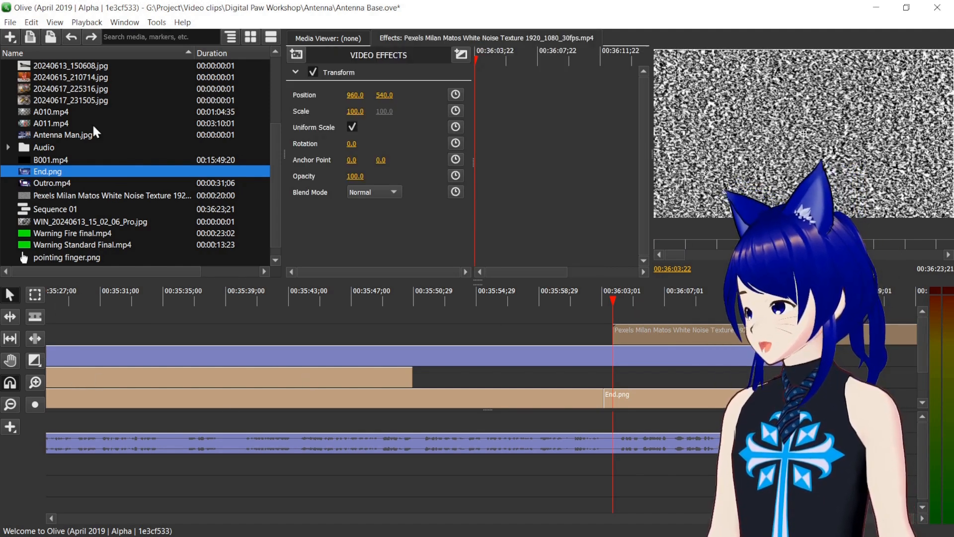
Place Antenna Man.jpg above the start of the noise clip and set its duration to 00:00:01;00
left_click_drag(57, 134, 638, 314)
right_click(638, 315)
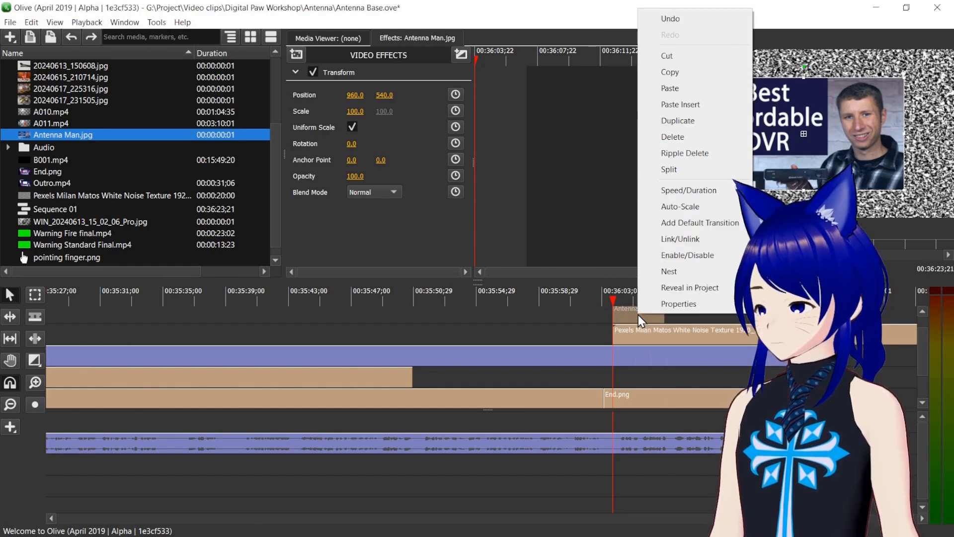
left_click(691, 191)
left_click(497, 259)
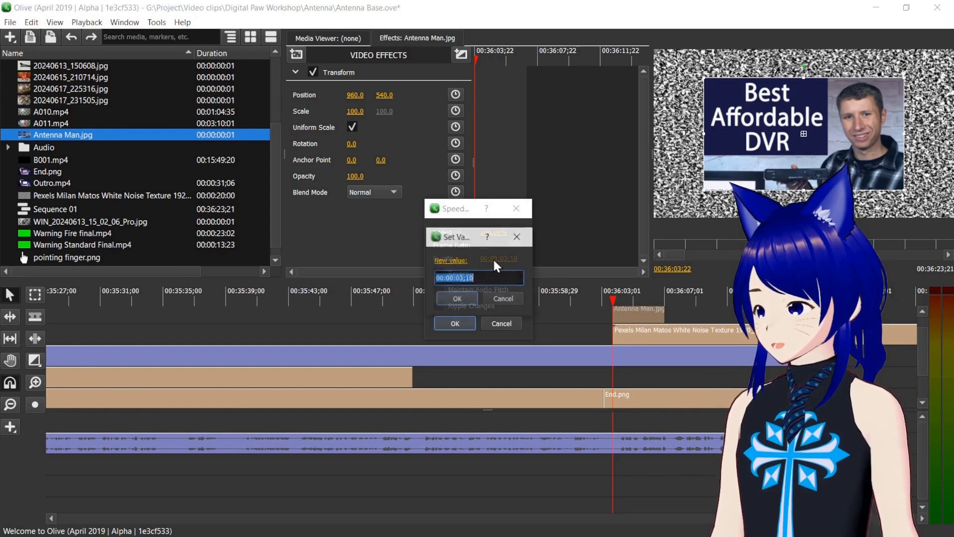
left_click(463, 278)
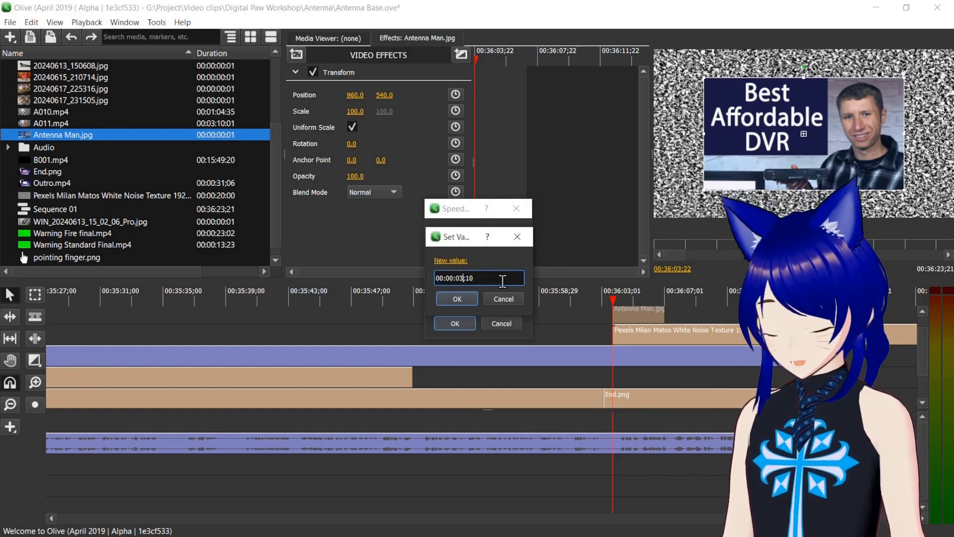
key("BackSpace")
type("1")
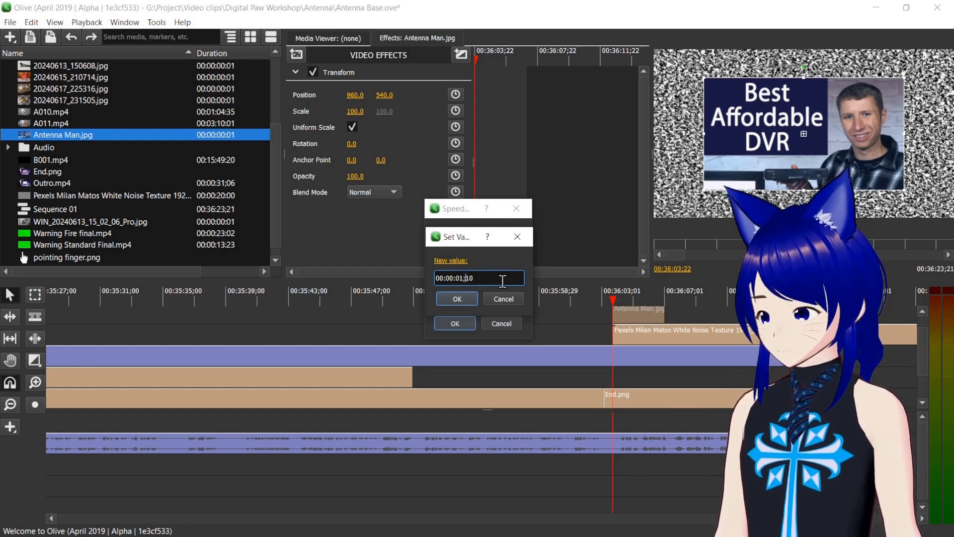
key("Delete")
type("0")
left_click(452, 297)
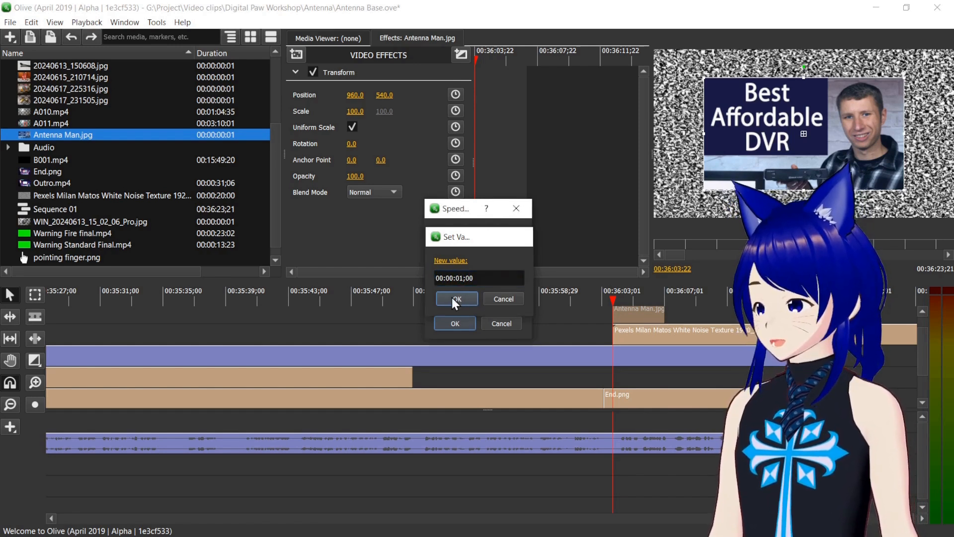
left_click(464, 323)
left_click(627, 294)
left_click_drag(628, 336, 605, 349)
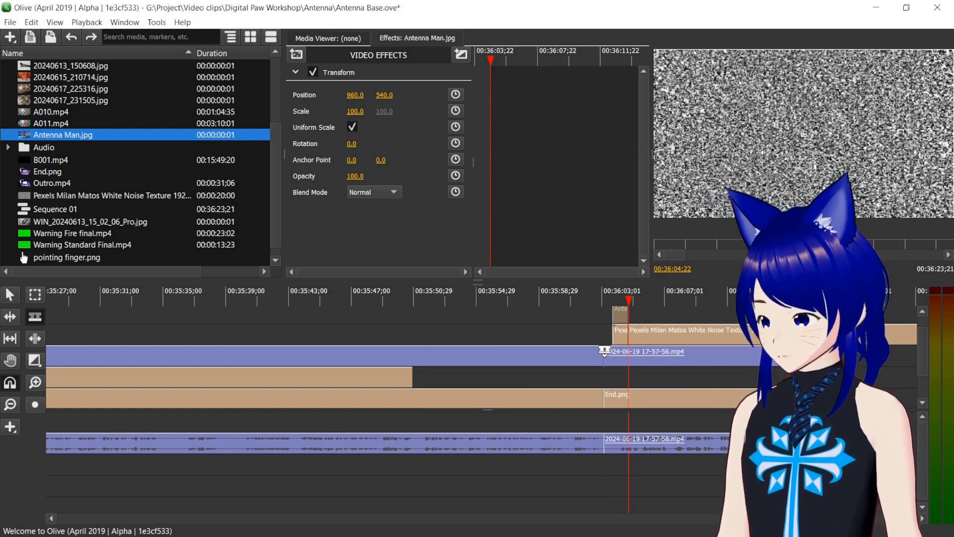
Move the image and first noise segment to the start of End.png, then place the remaining noise clip directly behind them
left_click(622, 329)
left_click_drag(620, 322, 612, 318)
left_click(663, 331)
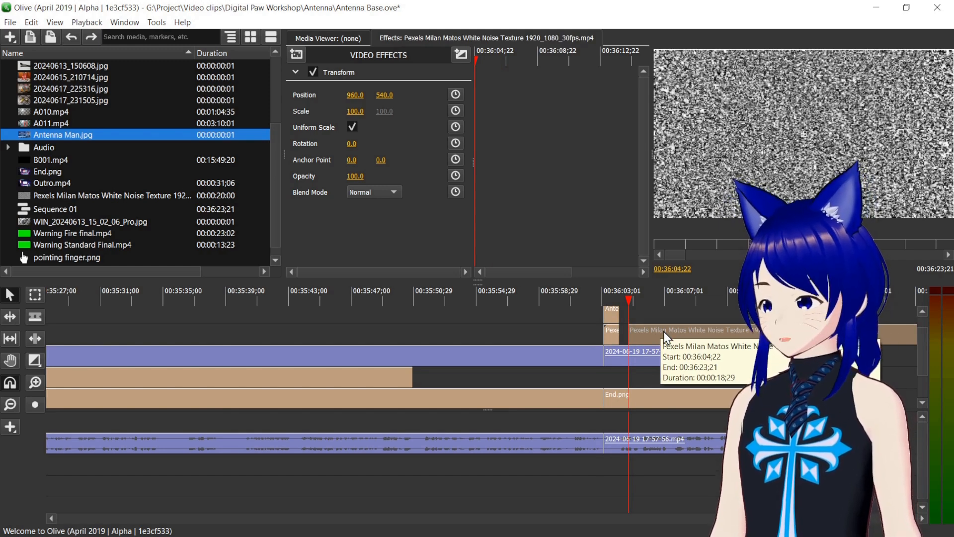
left_click_drag(663, 332, 654, 333)
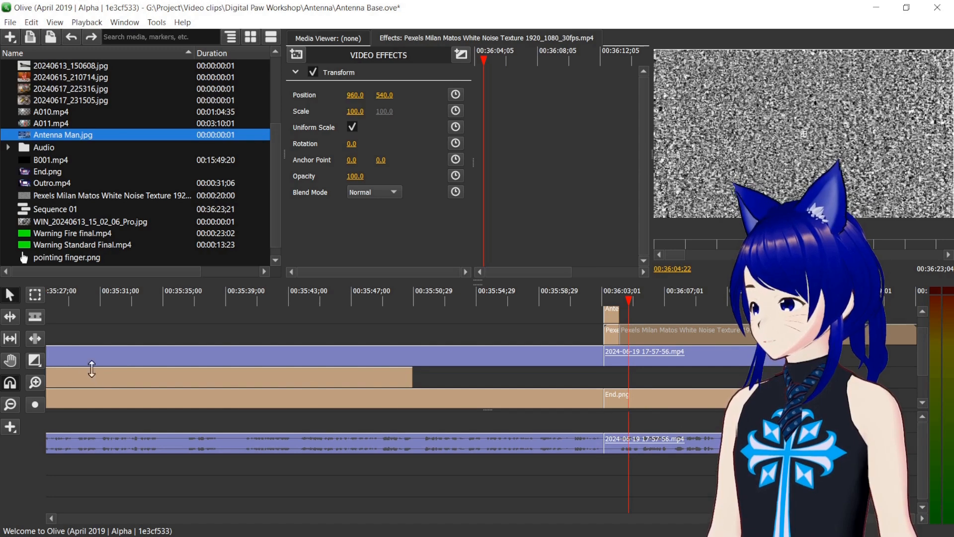
Move the Antenna Man.jpg image to the start of the long noise segment and split that segment at the image's end, 00:36:05;05
left_click(35, 383)
left_click(34, 383)
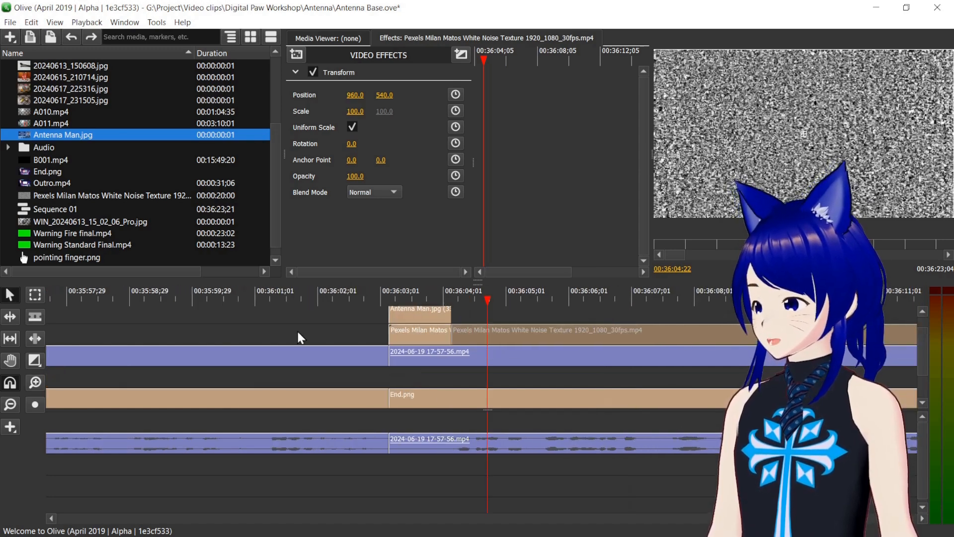
left_click(485, 297)
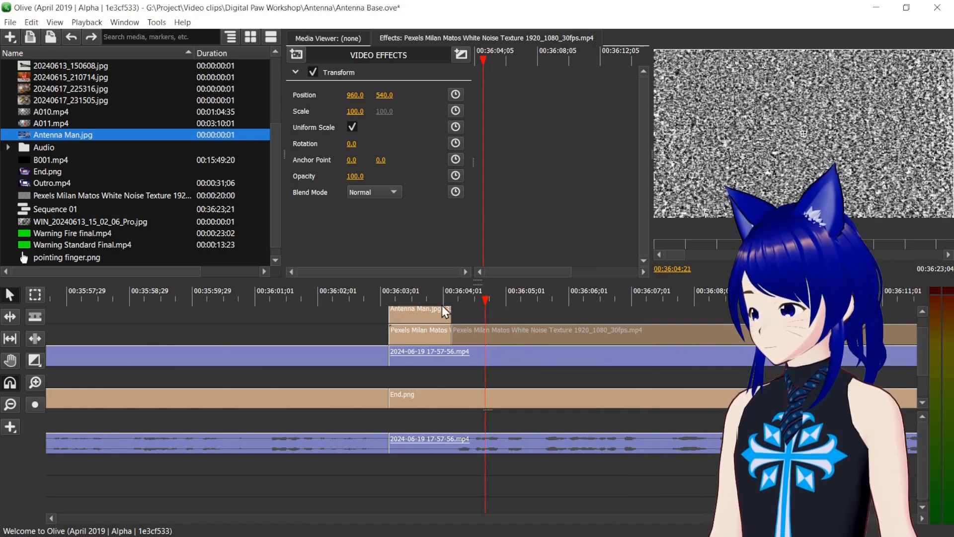
left_click_drag(423, 311, 516, 294)
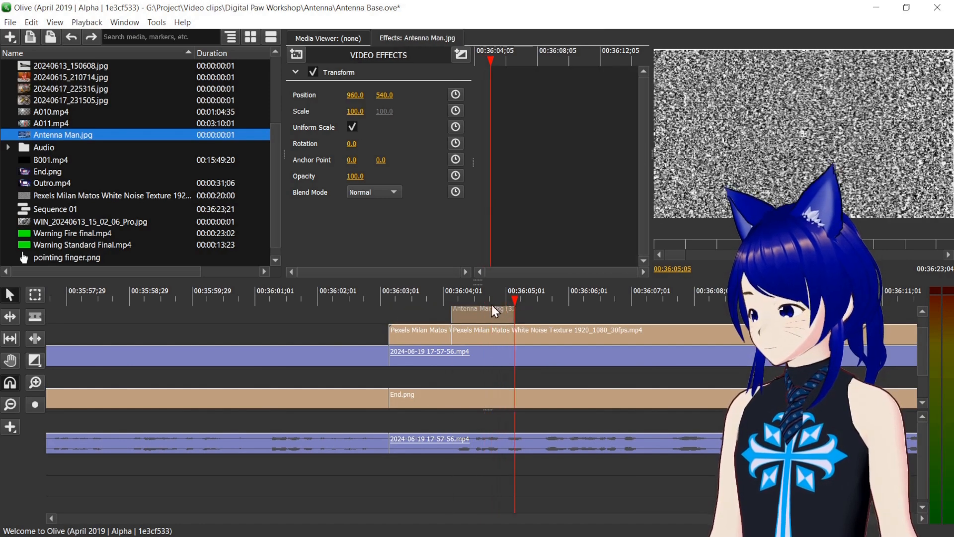
key("c")
left_click(514, 330)
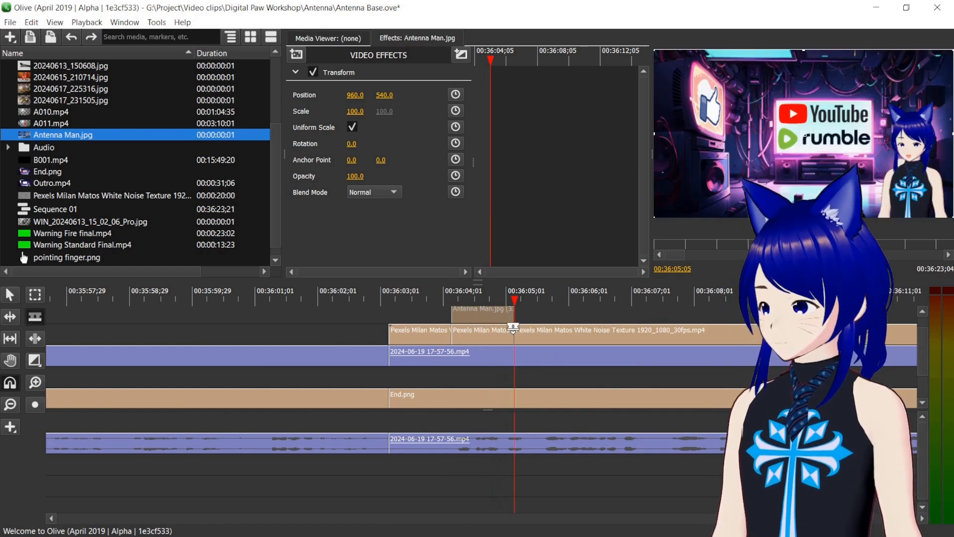
Move the Antenna Man.jpg image to start at 00:36:05;05 and split the noise clip at the image's new end
left_click_drag(492, 314, 556, 315)
key("c")
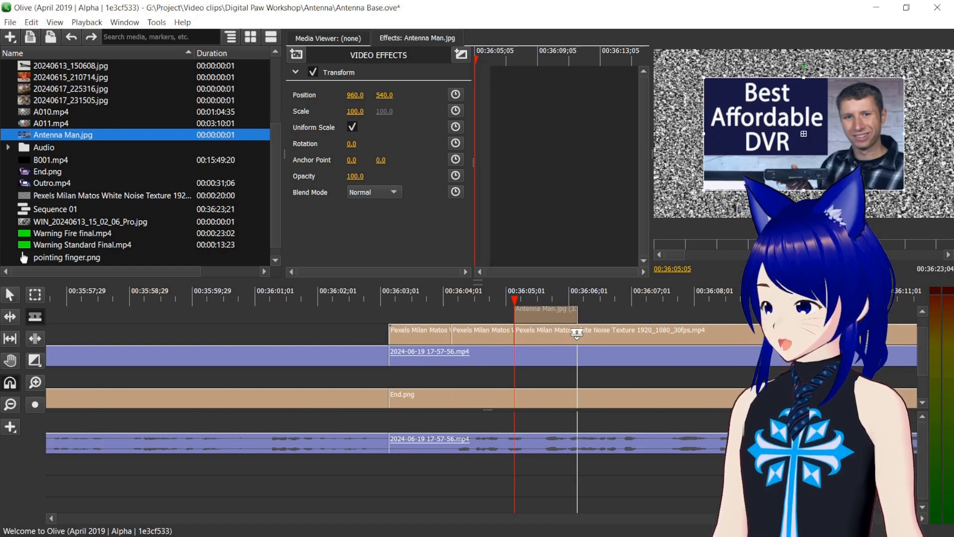
left_click(576, 331)
Delete the Antenna Man.jpg image from above the noise segments in the timeline
key("v")
left_click(553, 312)
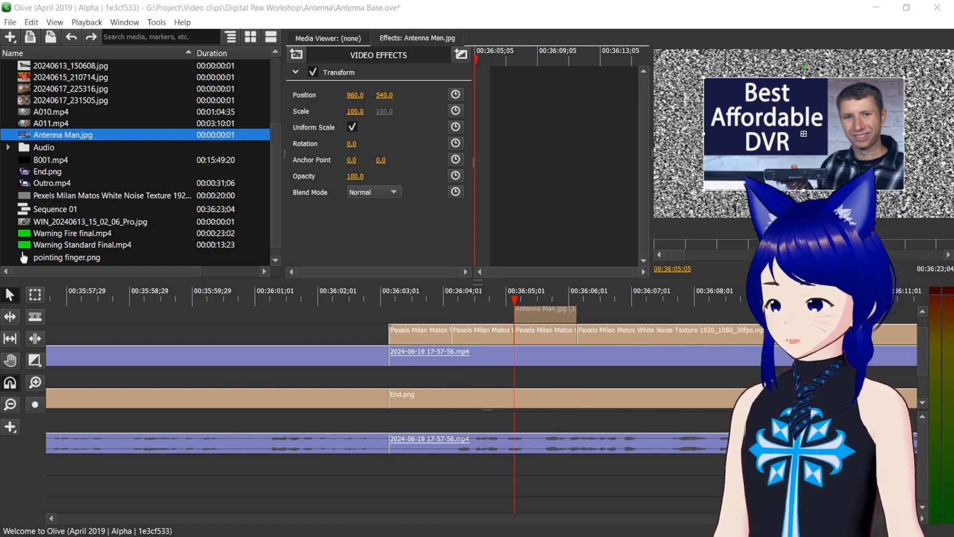
left_click(530, 315)
key("Delete")
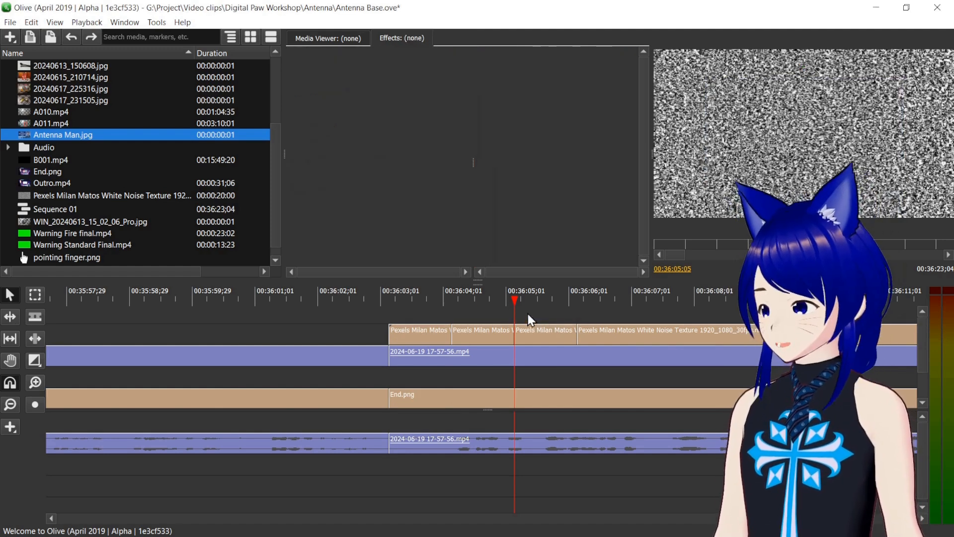
Move all four noise segments together so that the first one starts at 00:36:04;05
left_click(397, 294)
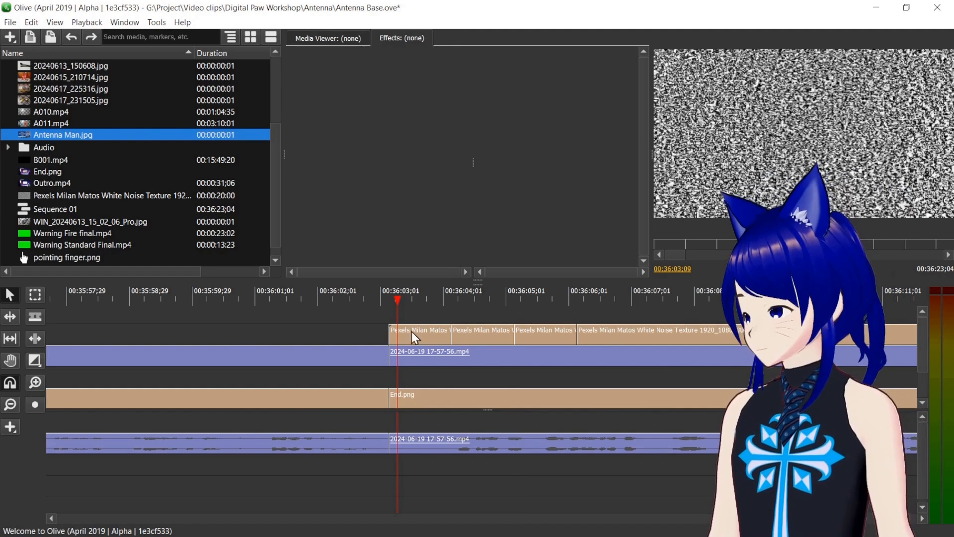
left_click(412, 335)
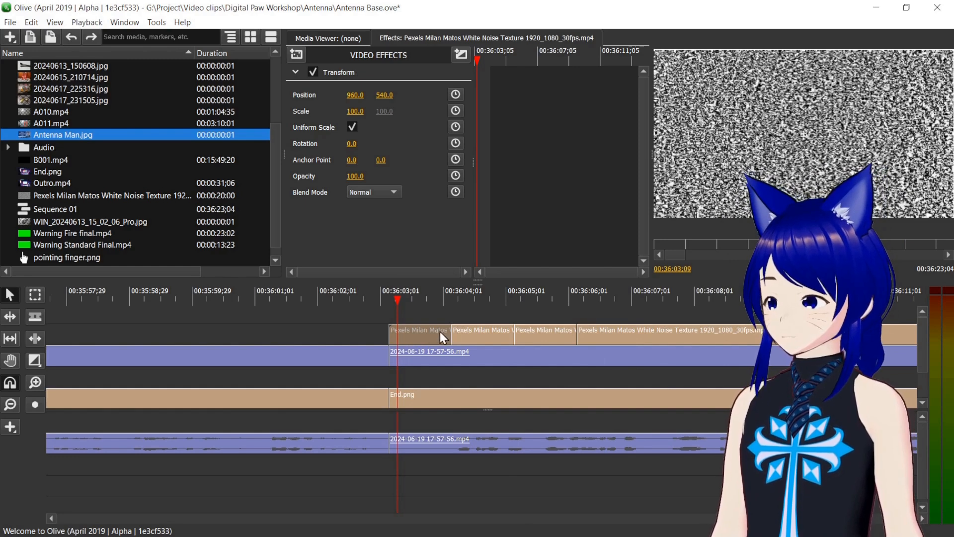
left_click_drag(401, 291, 430, 312)
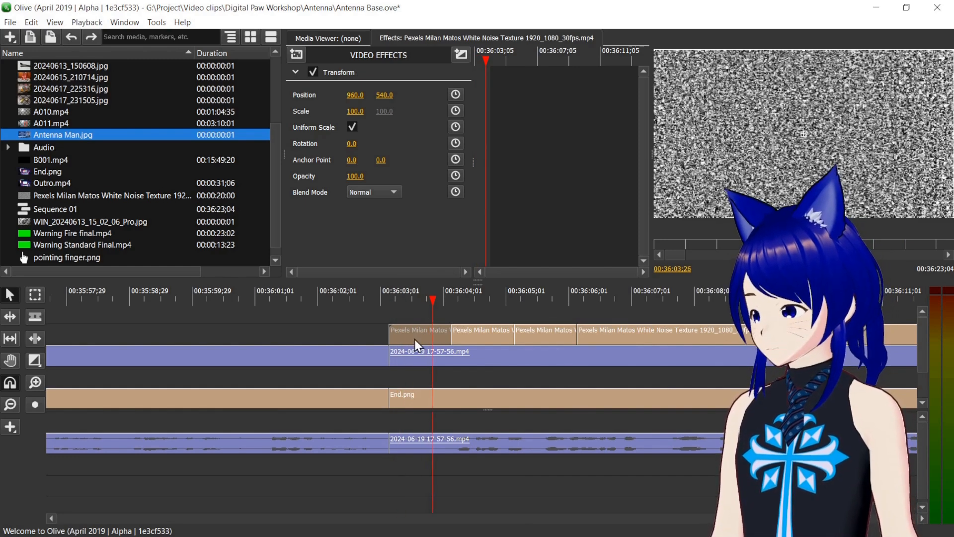
left_click_drag(431, 302, 448, 299)
left_click(454, 300)
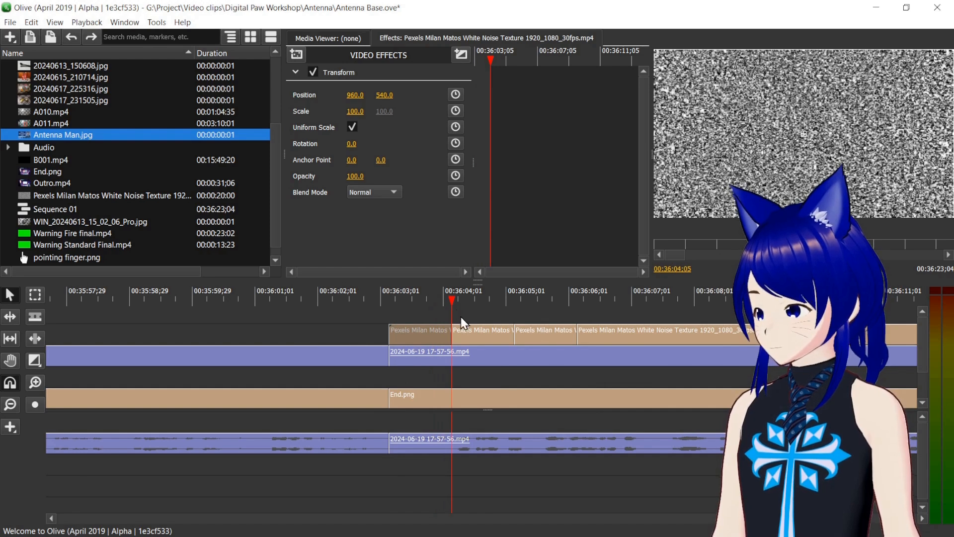
left_click(472, 336)
left_click(549, 334, "shift")
left_click(618, 333, "shift")
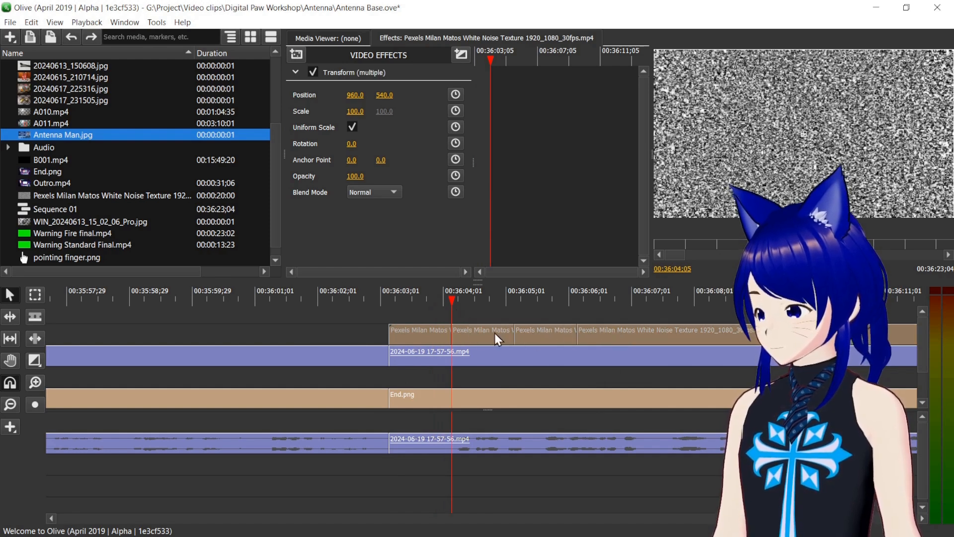
left_click_drag(436, 330, 493, 330)
Play the timeline briefly from 00:36:03;09 and disable the four noise segments
left_click(397, 300)
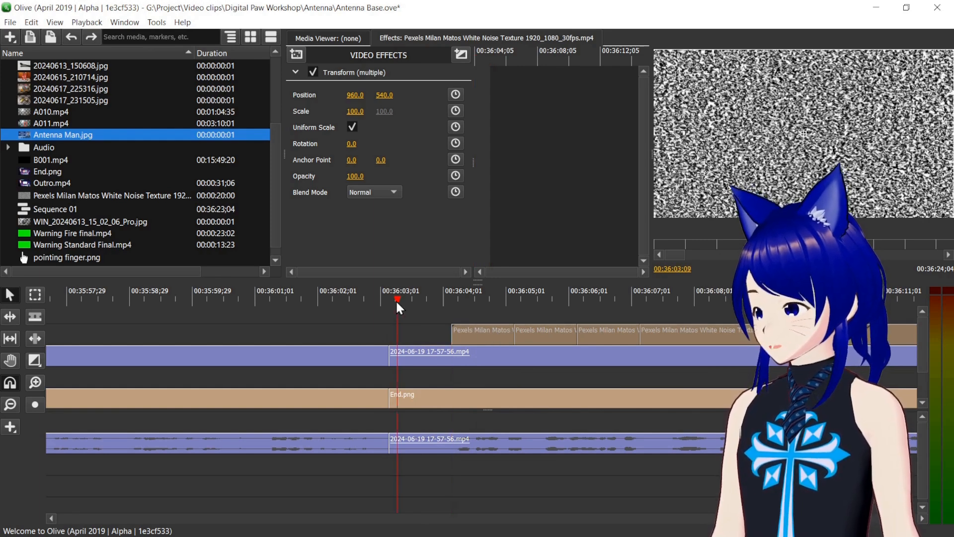
key("space")
key("space")
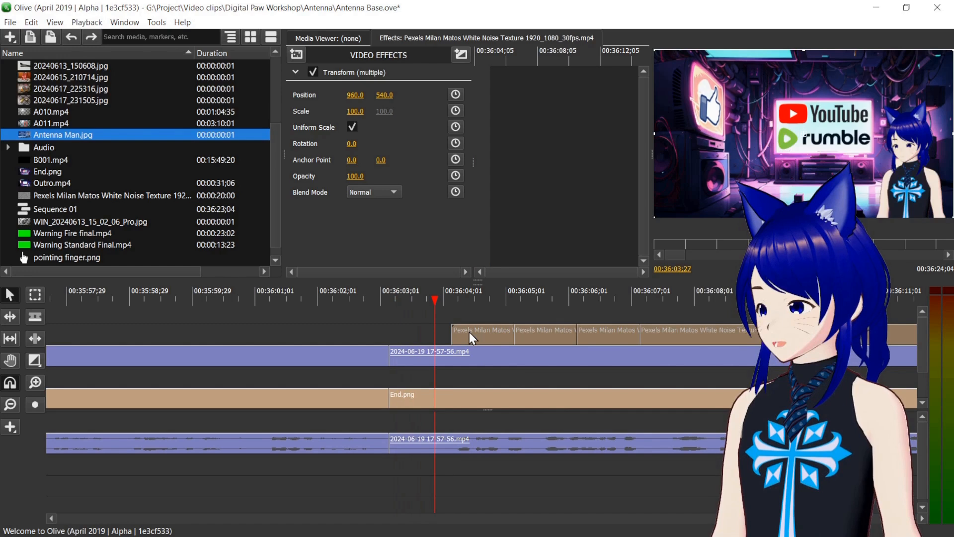
right_click(470, 333)
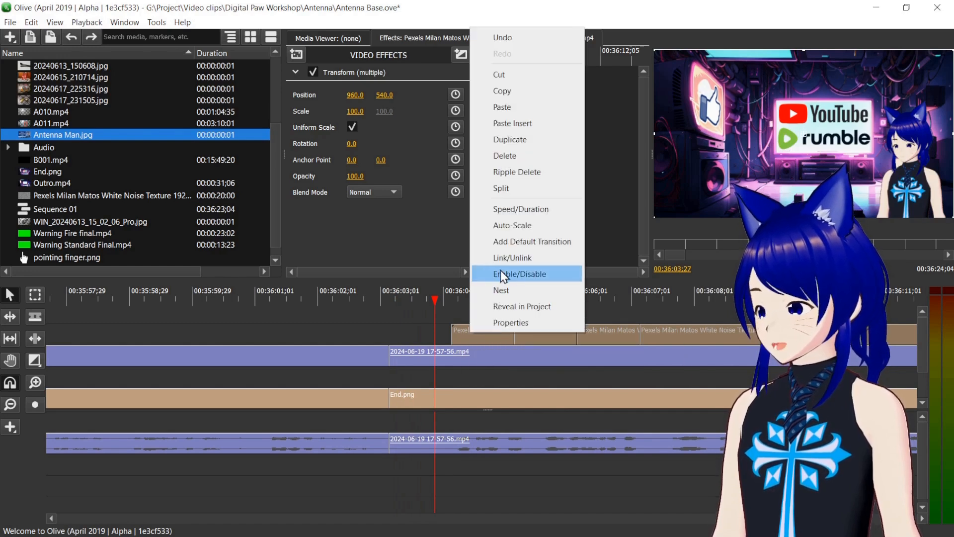
left_click(513, 272)
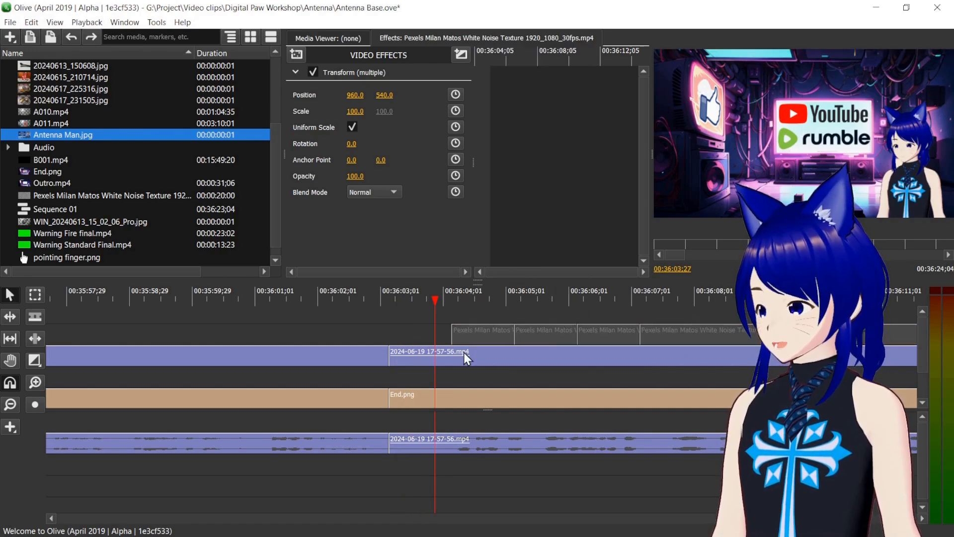
Play through the closing section and move only the three one-second noise segments together so they start at 00:36:05;04
key("space")
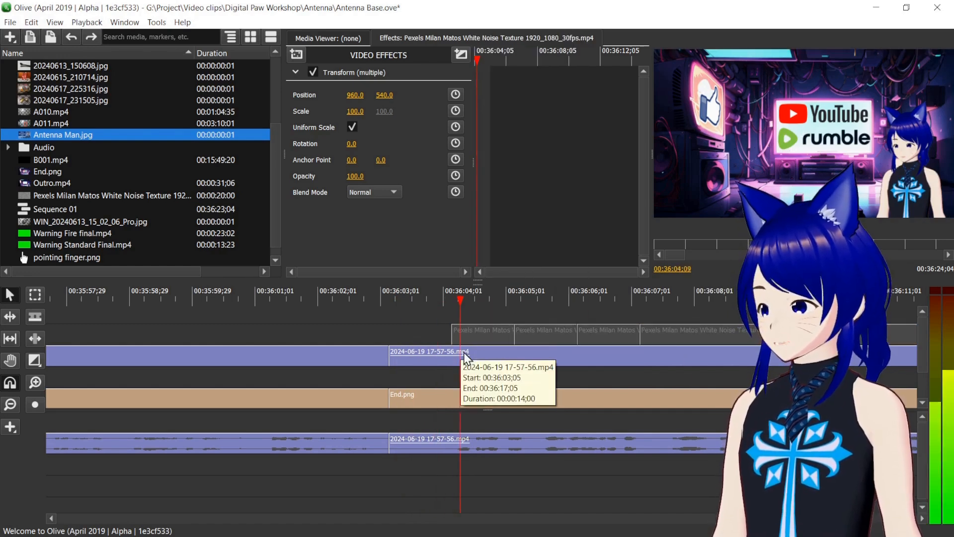
left_click(8, 406)
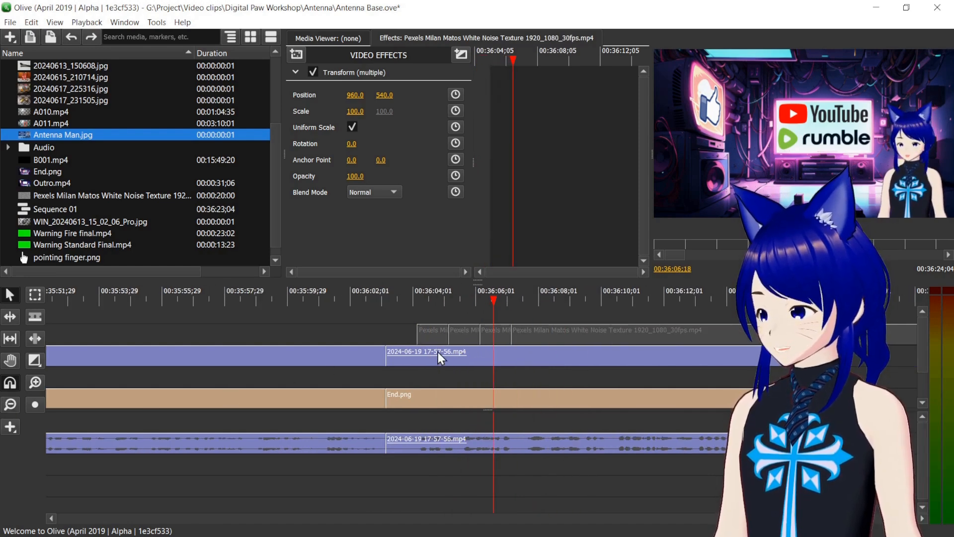
left_click(450, 298)
left_click(450, 297)
left_click_drag(452, 296, 461, 297)
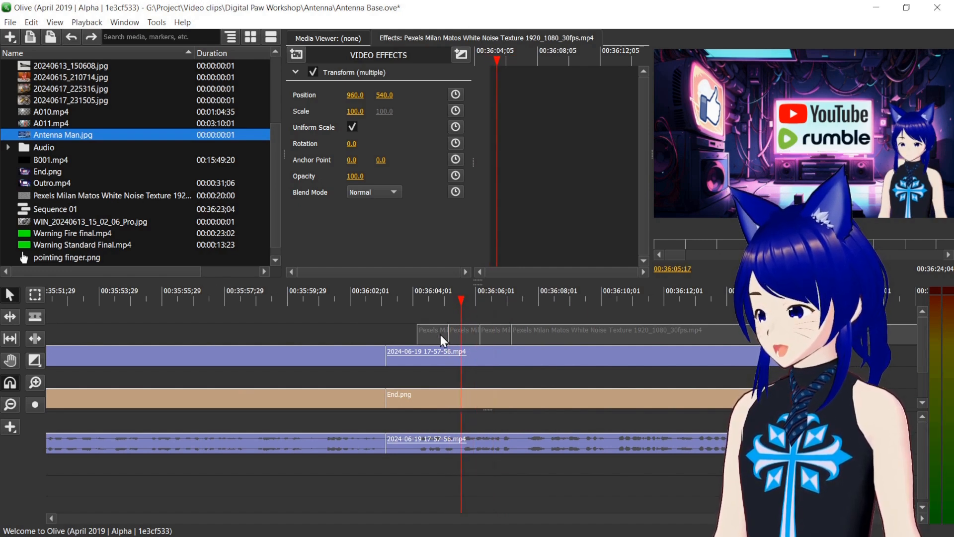
left_click(558, 331, "shift")
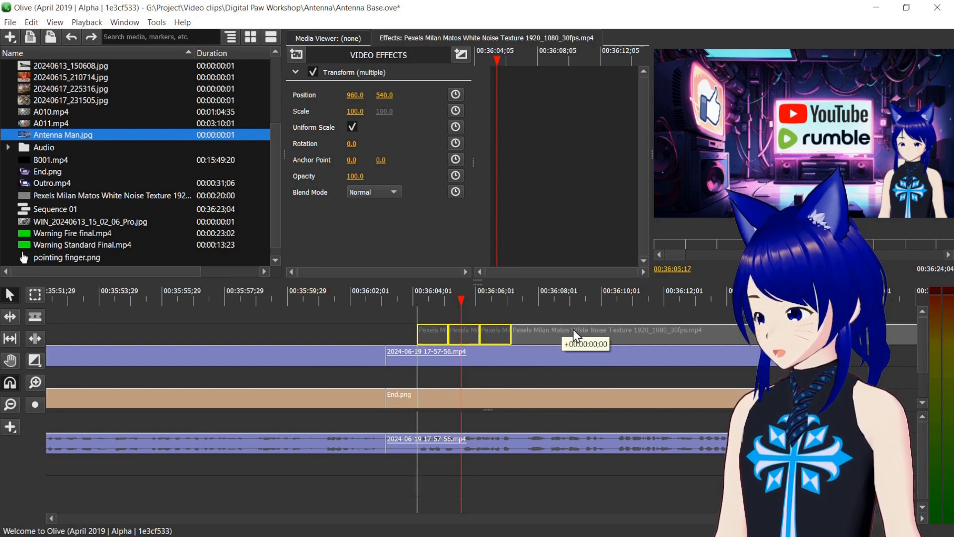
left_click_drag(446, 336, 464, 336)
left_click(35, 382)
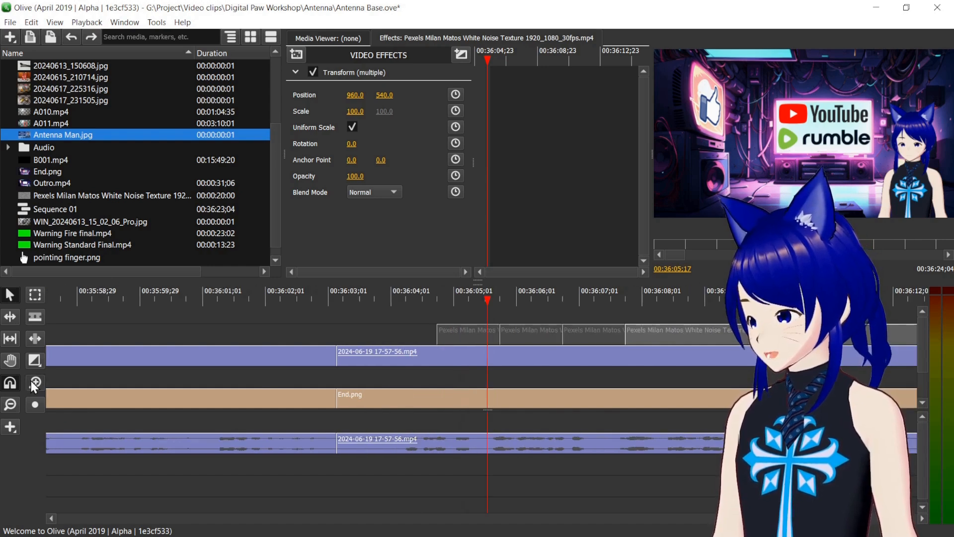
left_click(35, 383)
left_click_drag(410, 336, 457, 331)
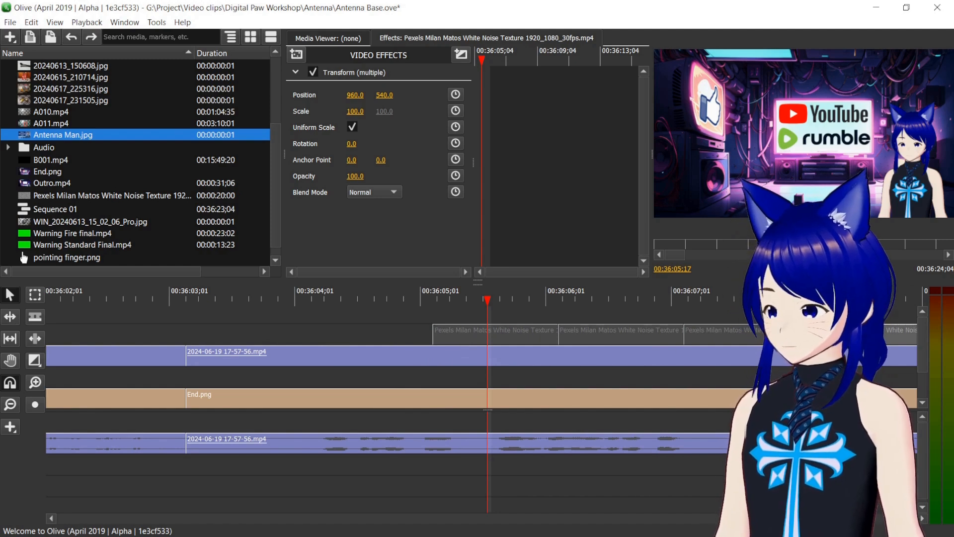
Select all four white noise segments and re-enable them
left_click(851, 334)
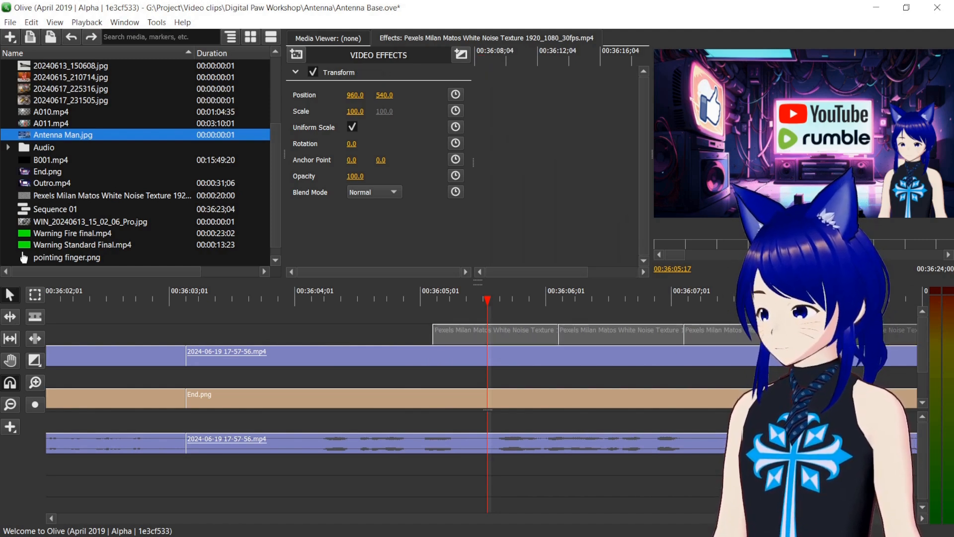
left_click(752, 336, "shift")
left_click(658, 335, "shift")
right_click(490, 335, "shift")
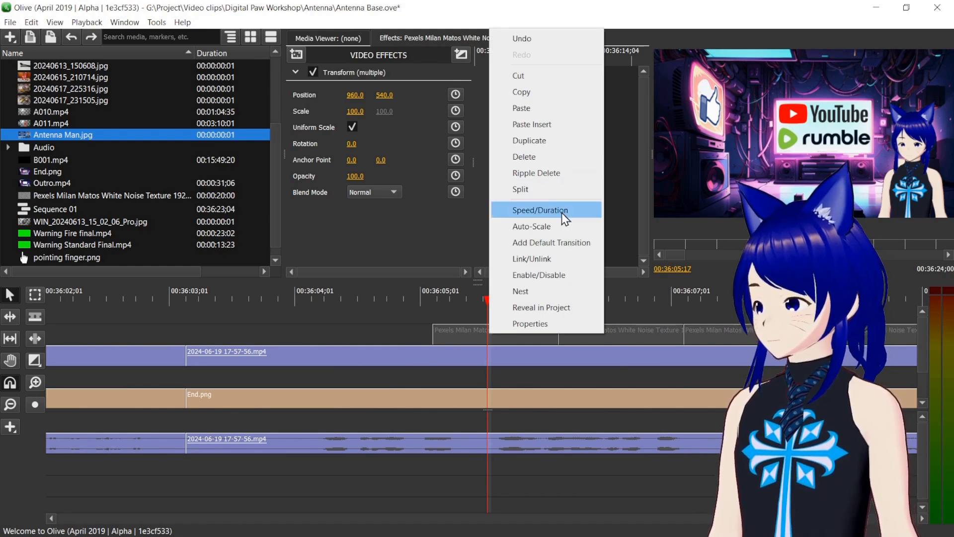
left_click(554, 281)
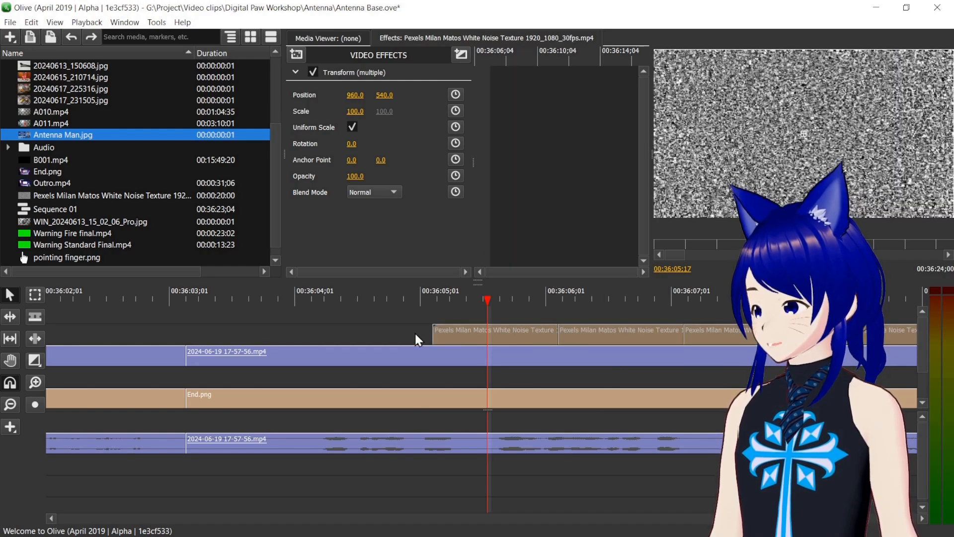
Apply a Cross Dissolve transition to the first one-second noise segment
left_click(413, 328)
left_click(462, 335)
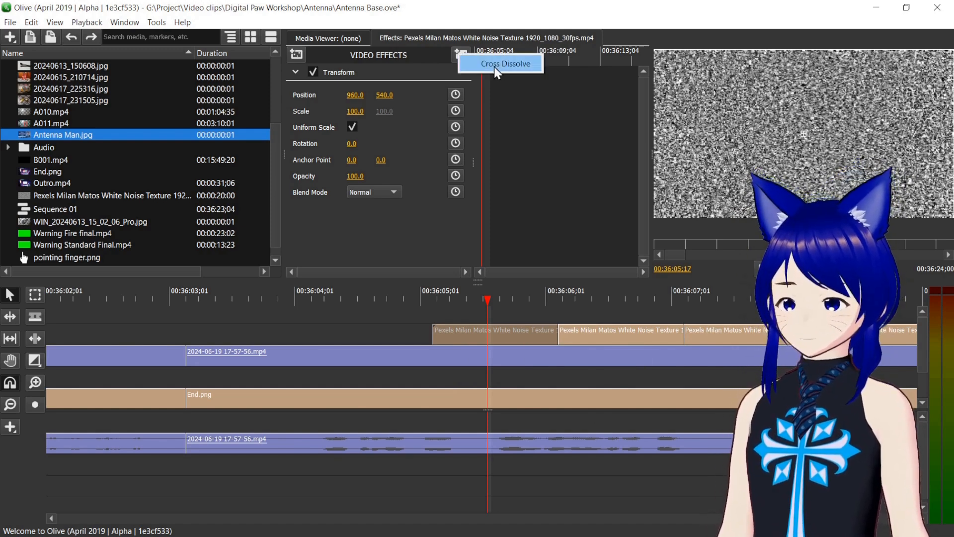
left_click(506, 64)
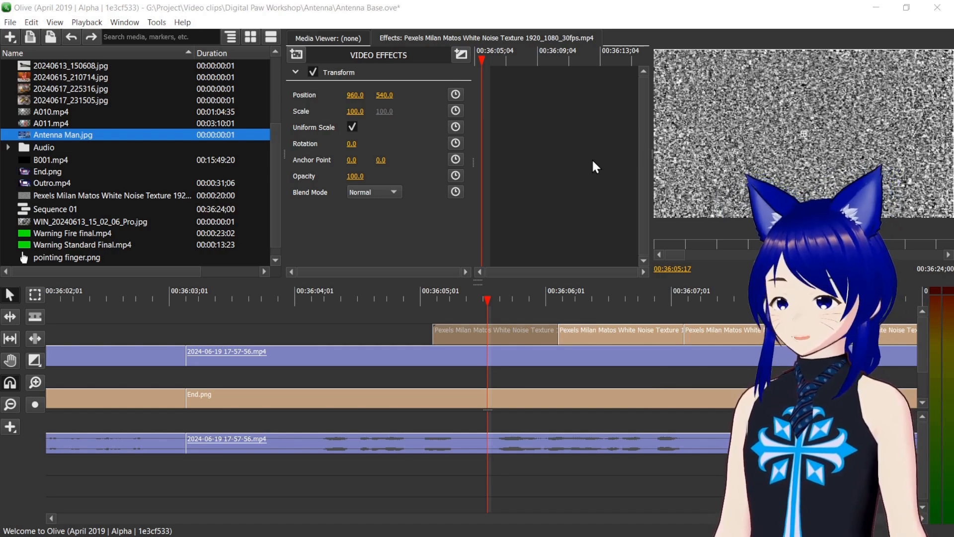
left_click(461, 54)
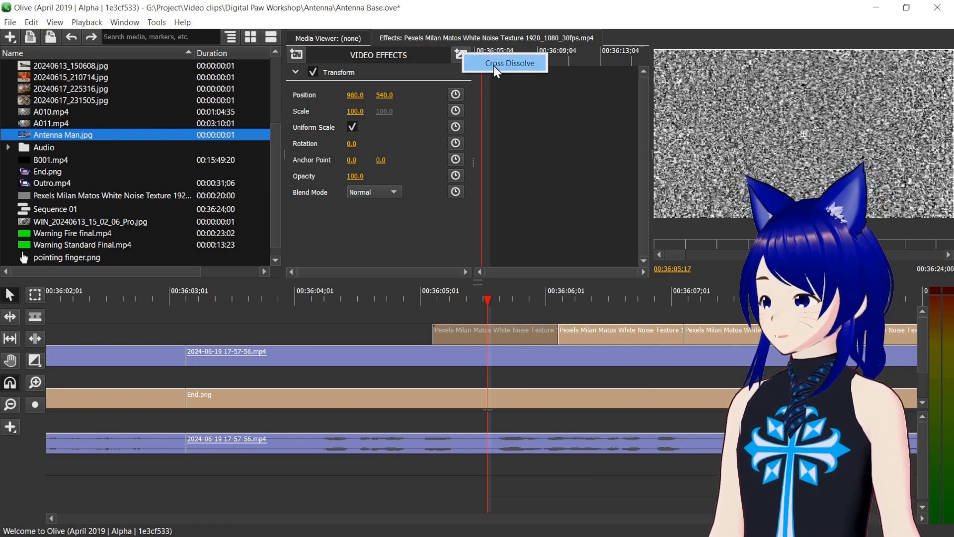
left_click(494, 66)
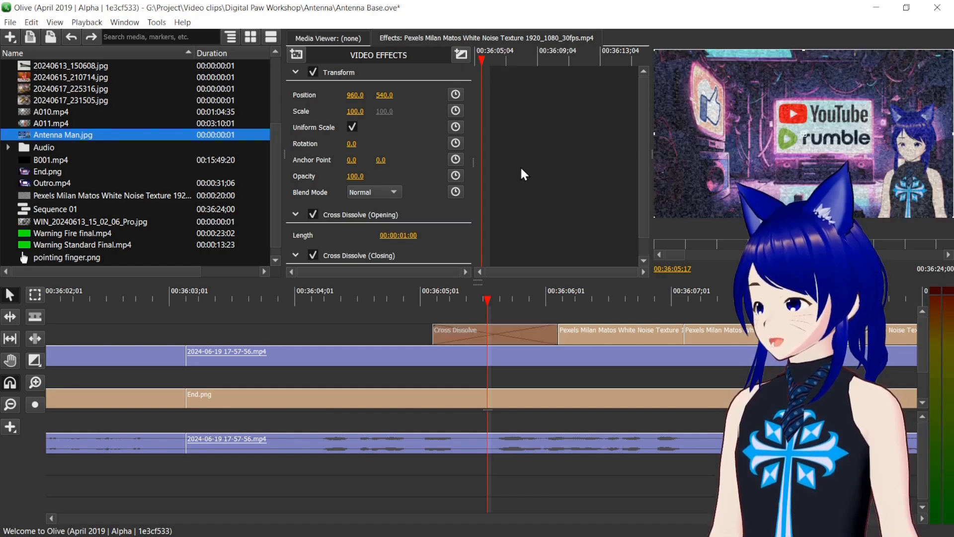
Try to shorten the first noise segment's opening and closing Cross Dissolve lengths, entering 00:00:0;30 for the closing one
left_click_drag(643, 151, 648, 204)
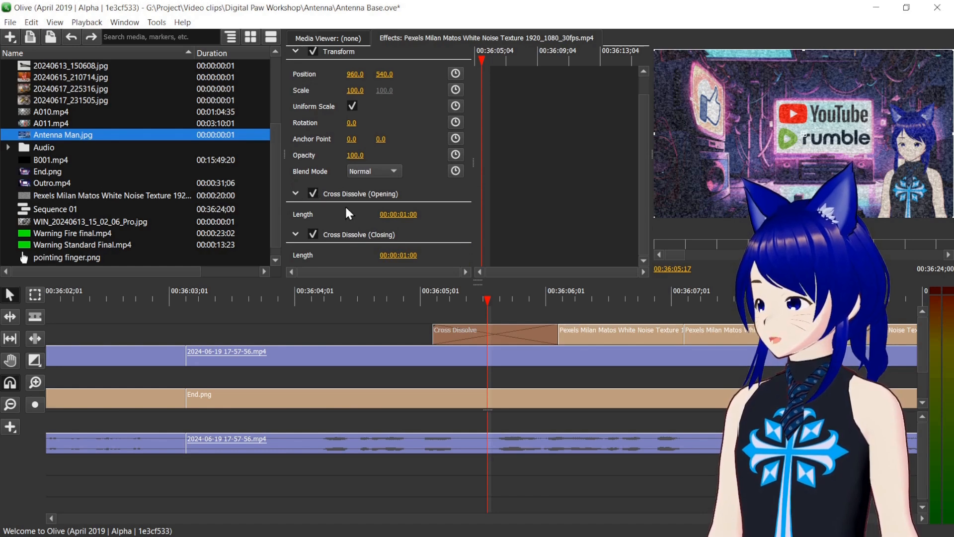
double_click(398, 214)
left_click(469, 287)
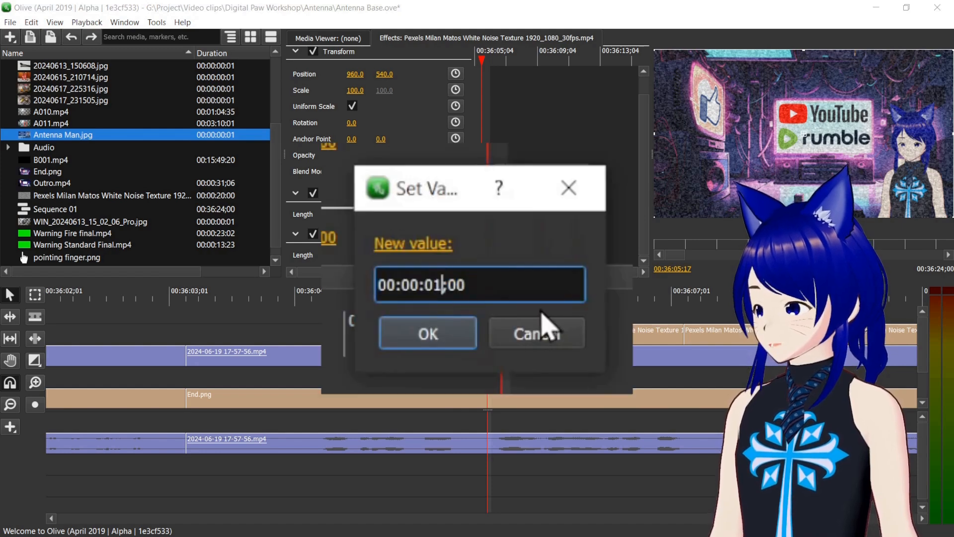
type("0")
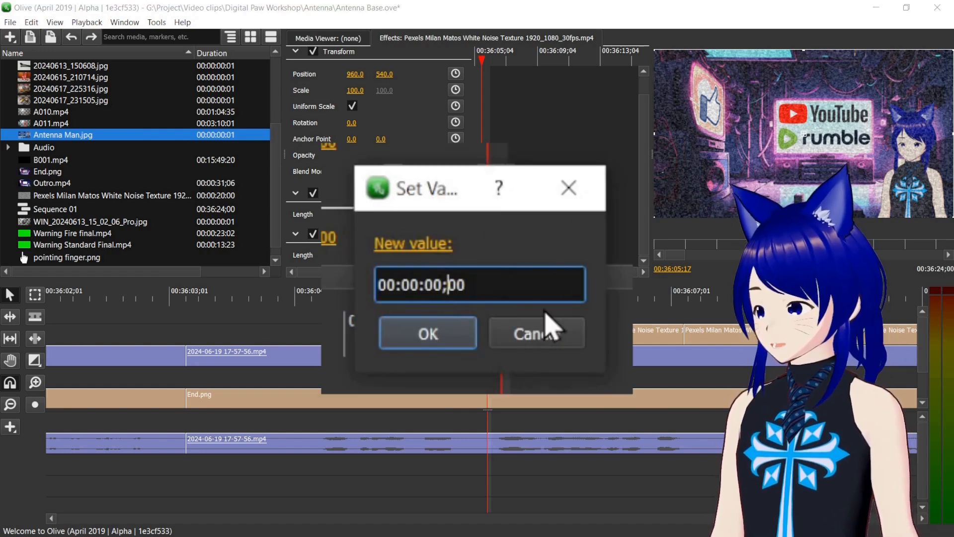
left_click(551, 330)
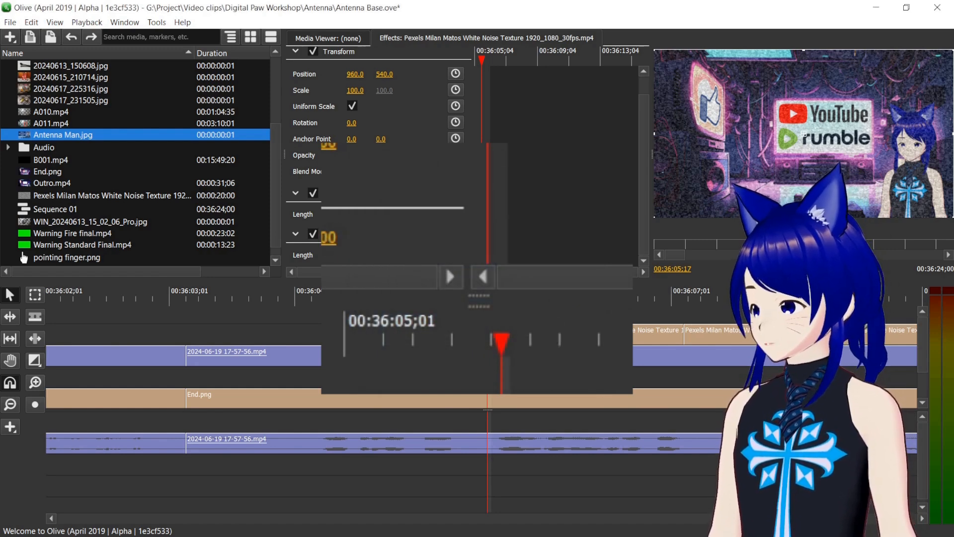
left_click(400, 255)
left_click(433, 293)
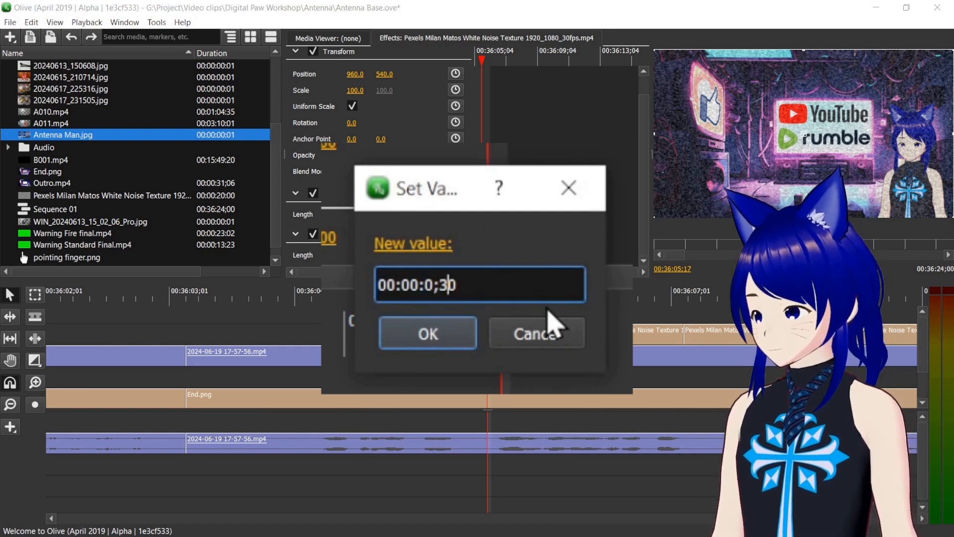
left_click(449, 335)
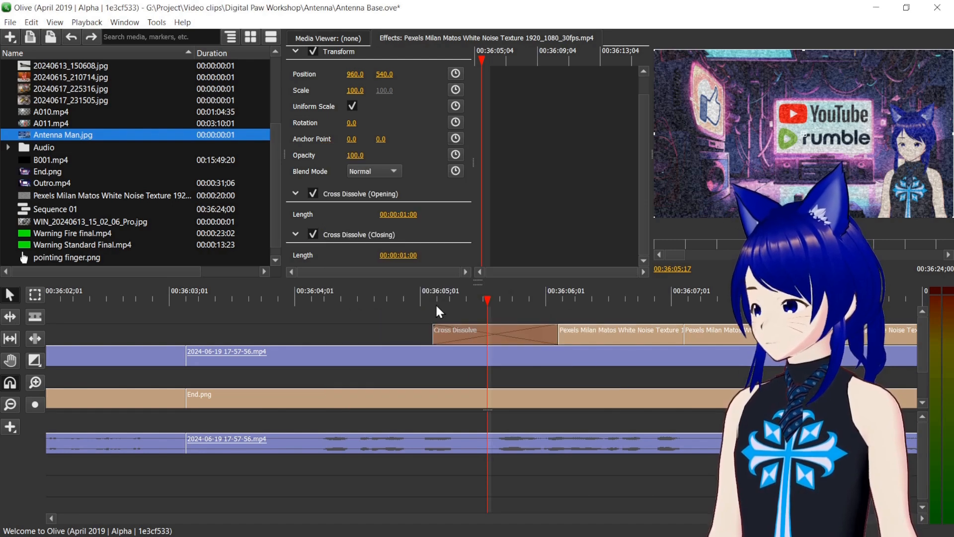
Play the timeline from 00:36:04;27 through the first noise segment to preview its dissolve
left_click(434, 303)
key("space")
key("space")
key("space")
left_click(403, 297)
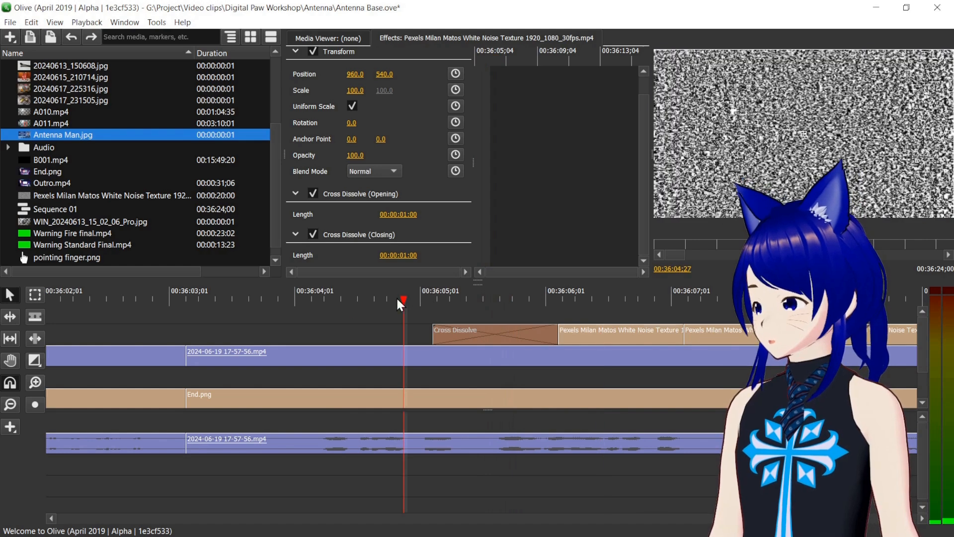
key("space")
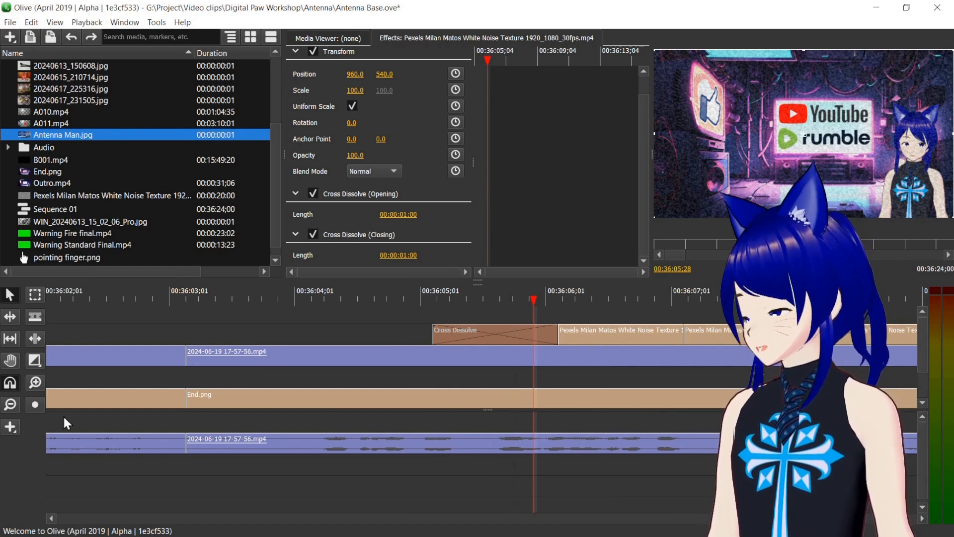
Set the in point at 00:36:04;26 and the out point at 00:36:06;10, around the first noise segment
left_click(11, 405)
left_click(420, 296)
right_click(421, 296)
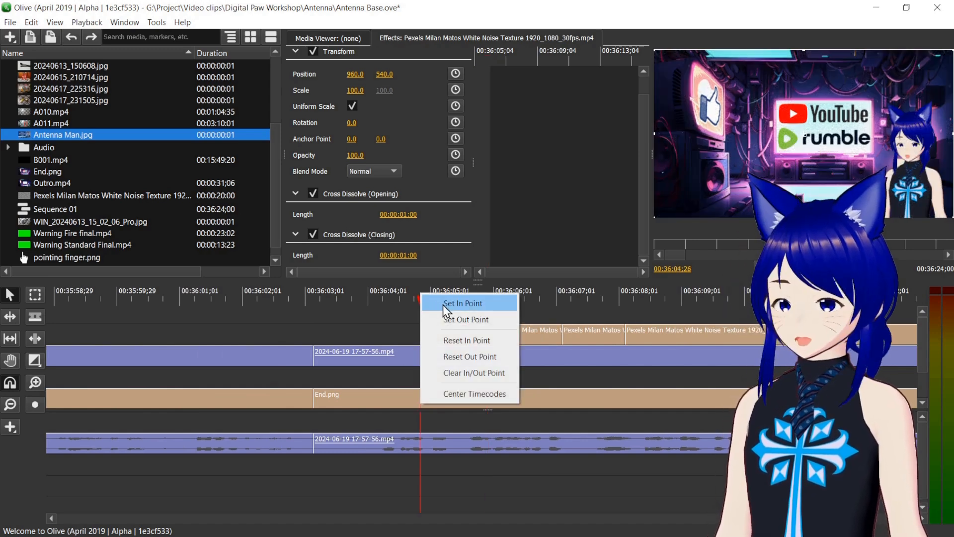
left_click(443, 305)
left_click_drag(506, 296, 511, 296)
right_click(511, 296)
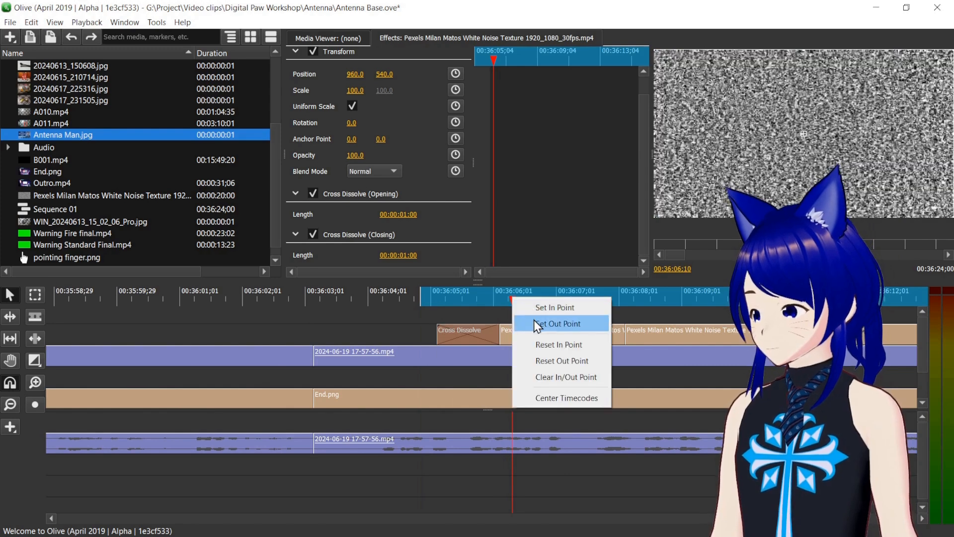
left_click(537, 323)
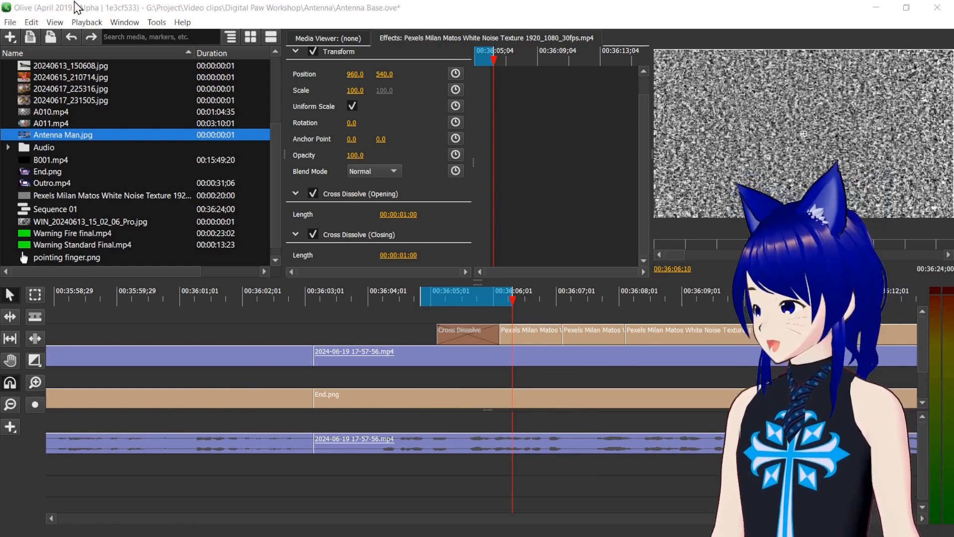
Export the marked range as an MPEG-4 video named test in the CRF Video folder, then view the file and close it
left_click(10, 22)
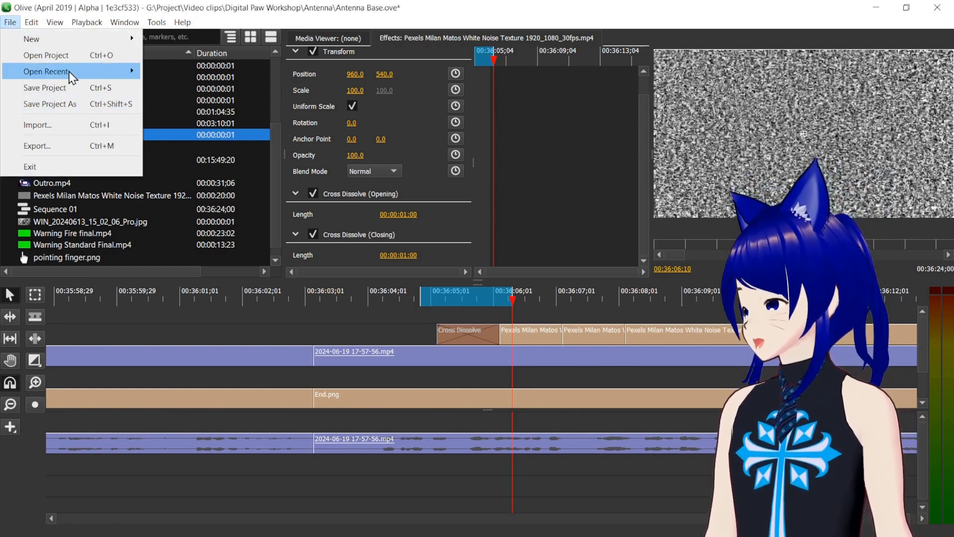
mouse_move(72, 78)
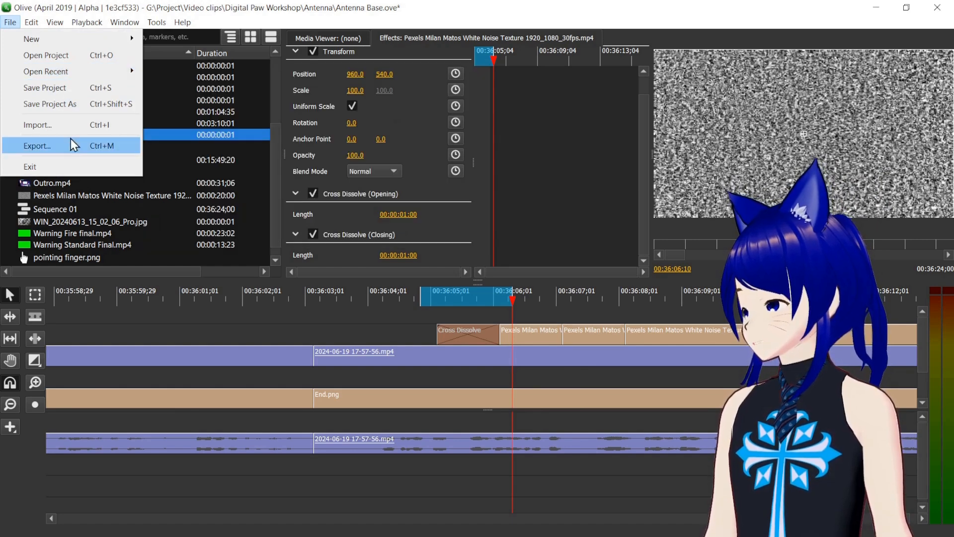
left_click(80, 146)
left_click(403, 277)
left_click(460, 443)
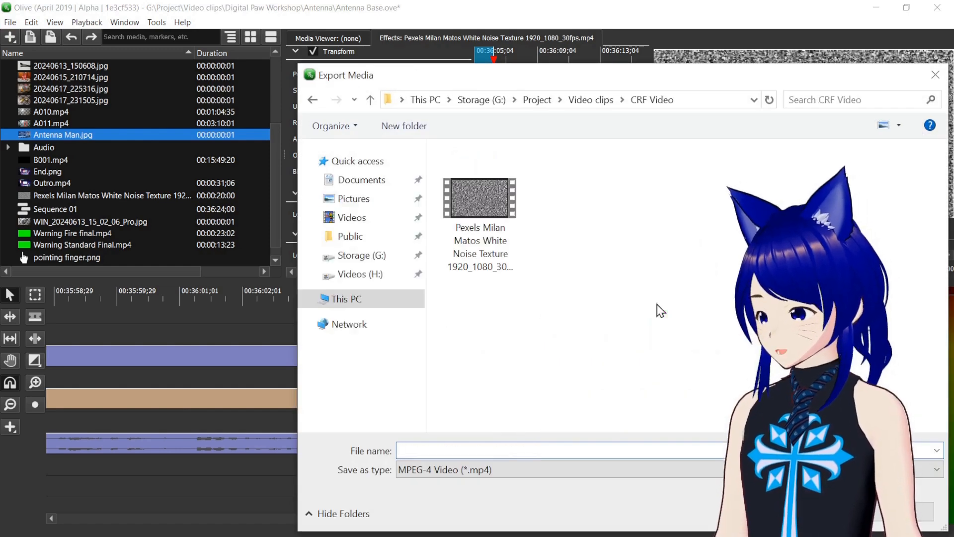
type("test")
key("Return")
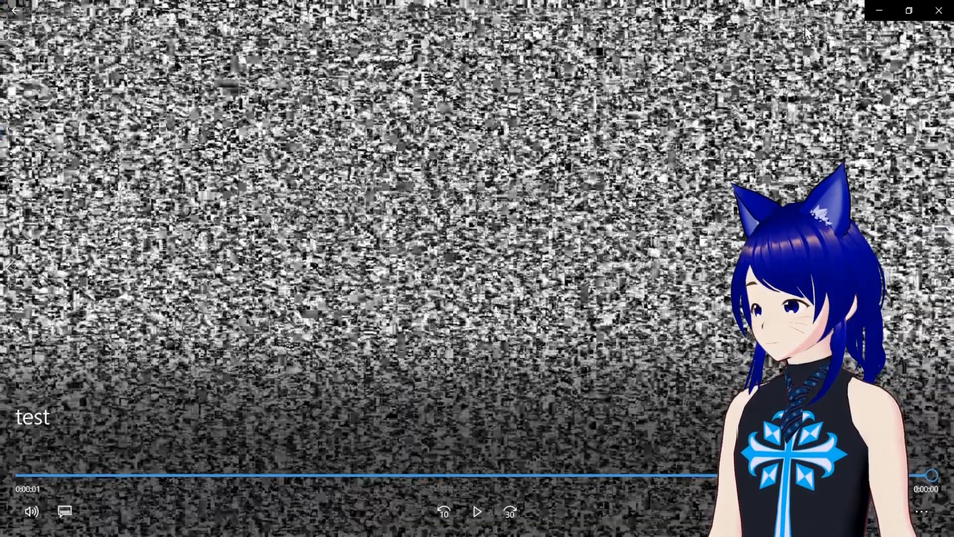
left_click(938, 10)
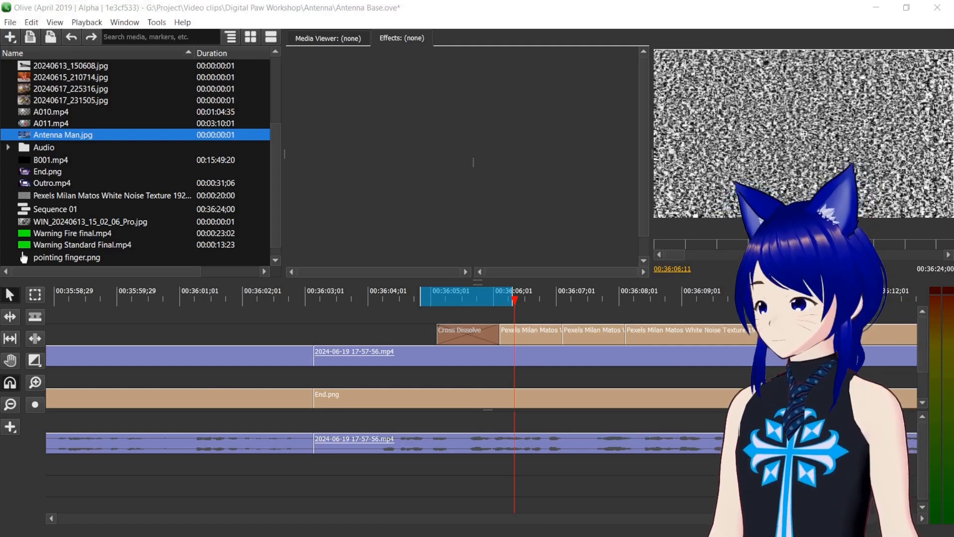
Select the second noise segment and clear the timeline's in and out points
left_click(545, 335)
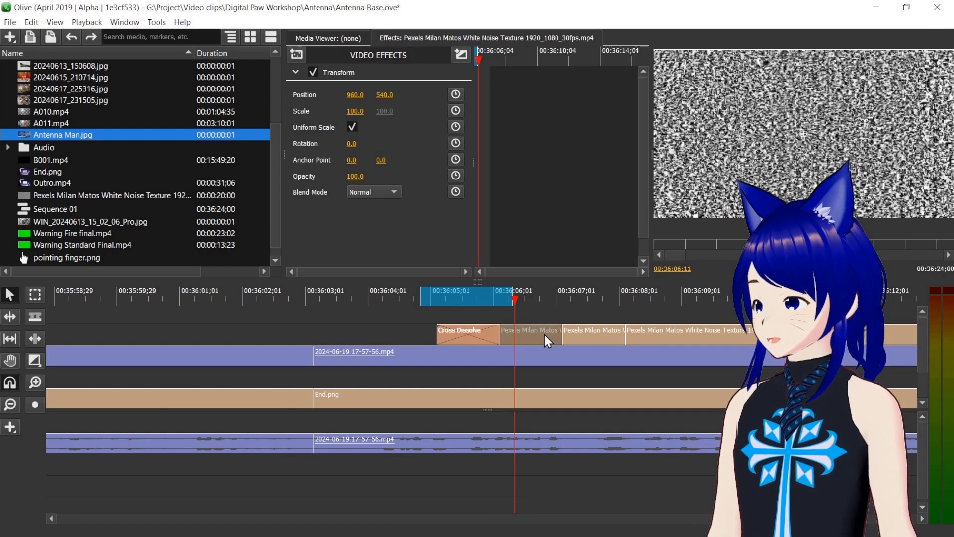
right_click(414, 300)
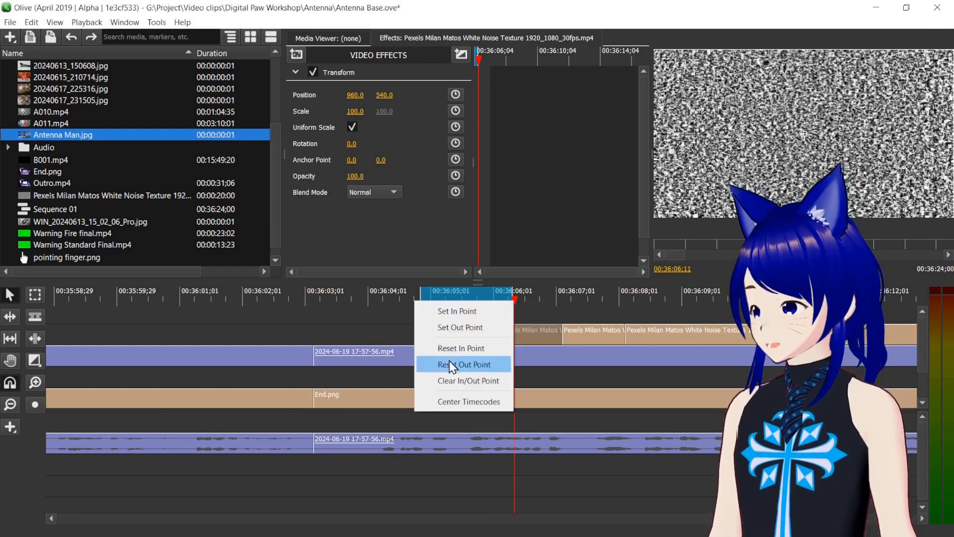
left_click(462, 388)
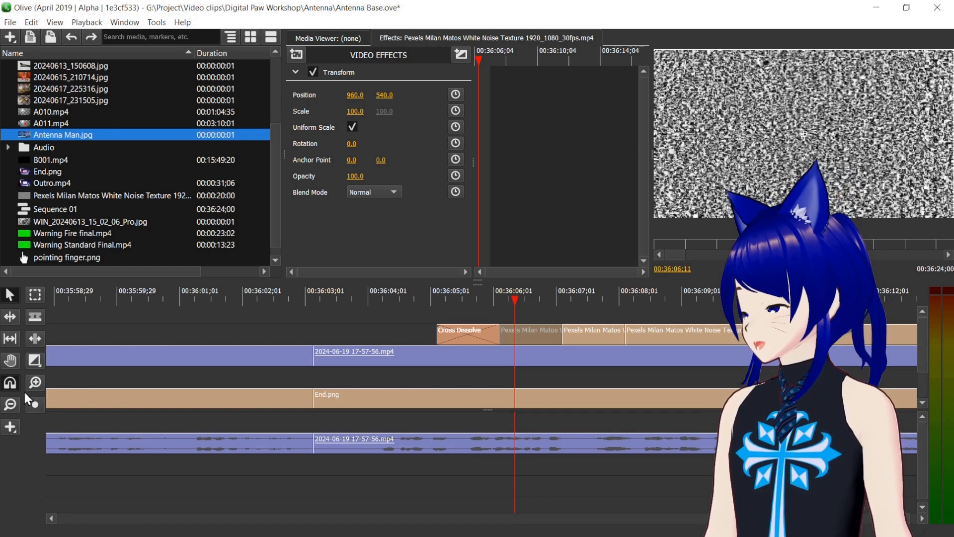
Move the third noise segment straight up onto the video track above
left_click(35, 383)
left_click(34, 383)
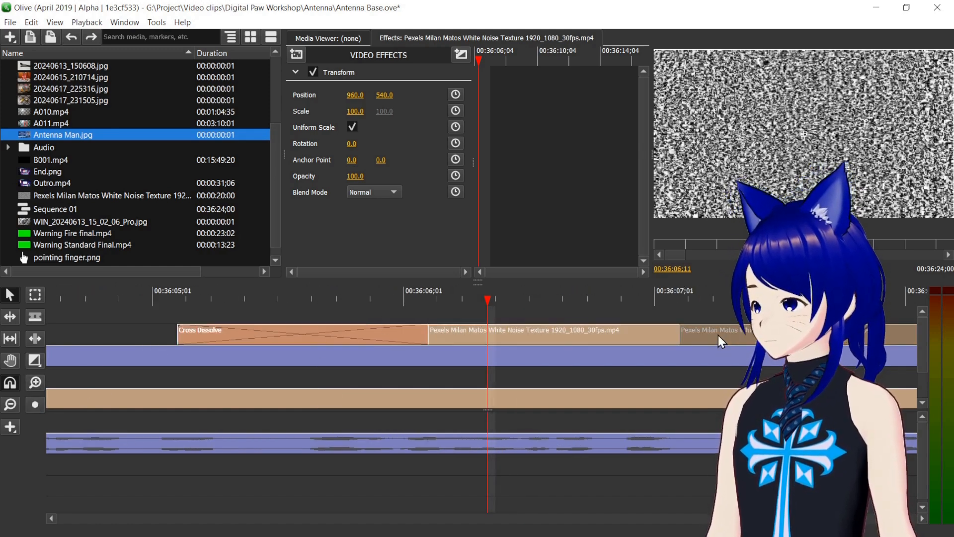
left_click_drag(718, 335, 711, 314)
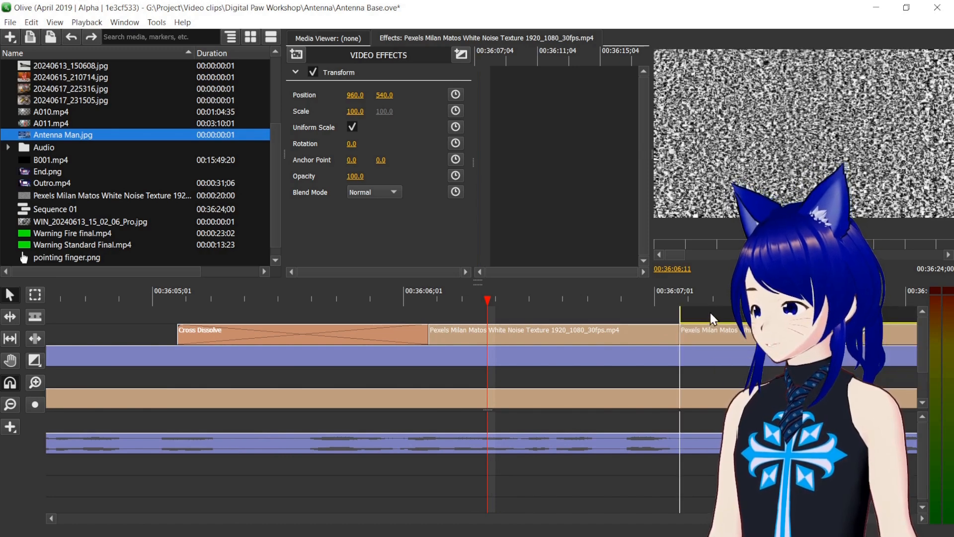
right_click(636, 340)
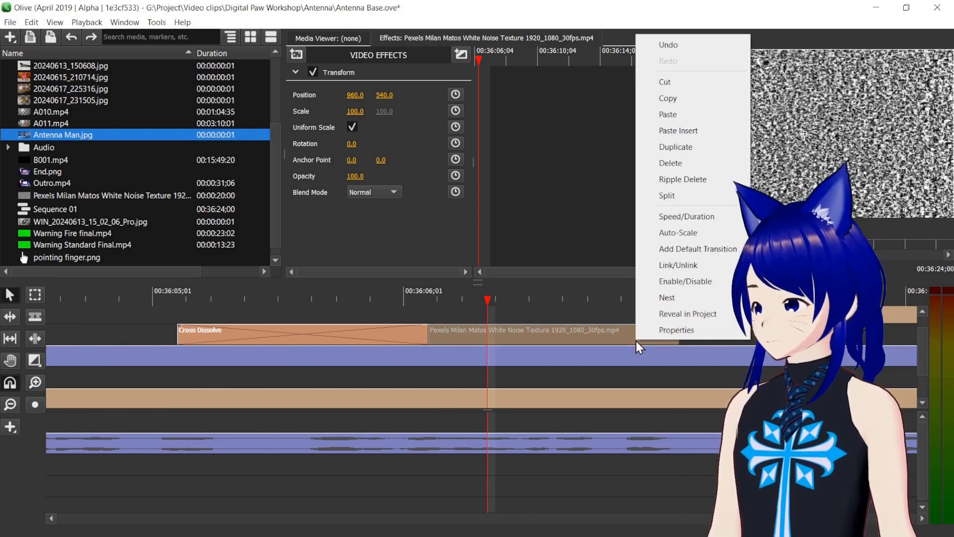
left_click(571, 298)
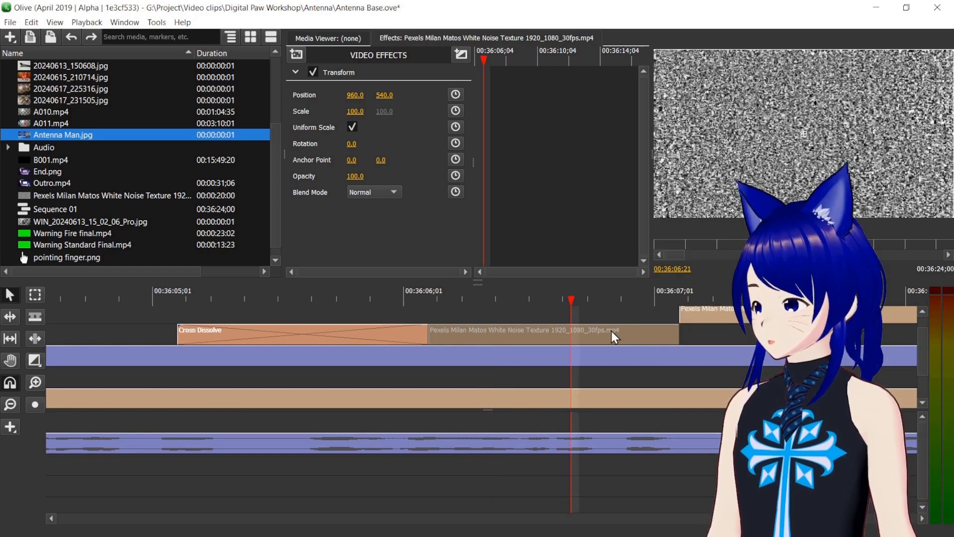
Extend the second noise segment's end to 00:36:08;04 and shift the raised third segment one second along to start there
left_click(10, 405)
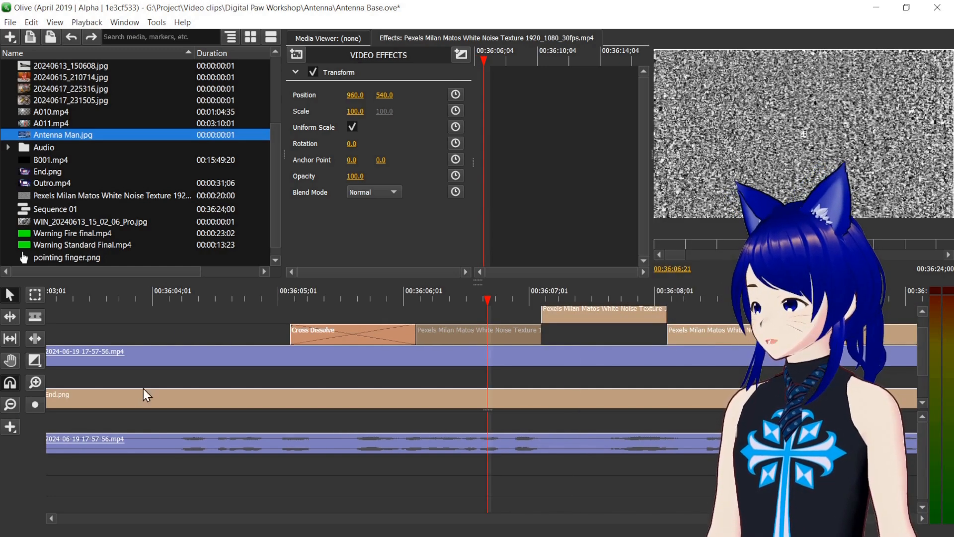
left_click_drag(541, 331, 667, 331)
left_click_drag(611, 316, 735, 316)
Apply Cross Dissolve to the extended second noise segment and disable its opening dissolve
left_click(598, 340)
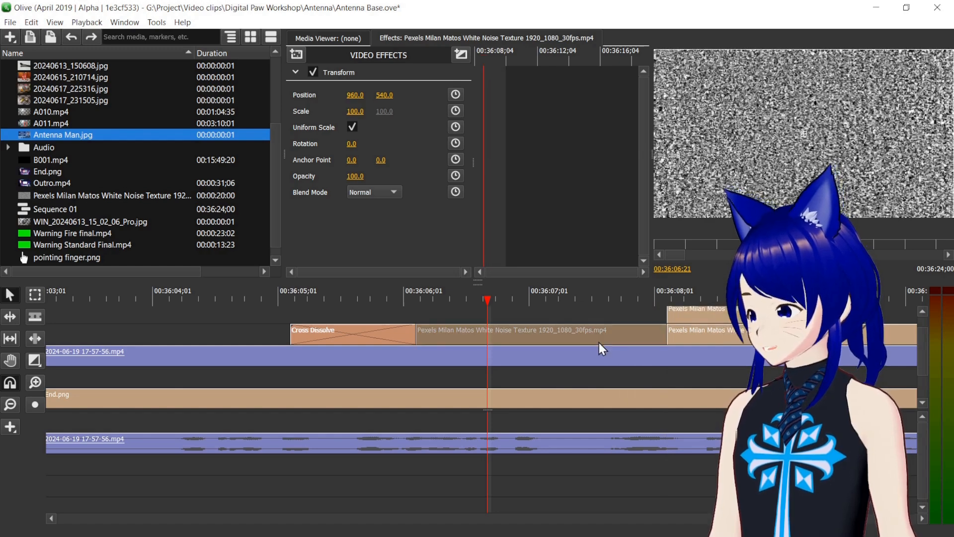
left_click(463, 52)
left_click(476, 59)
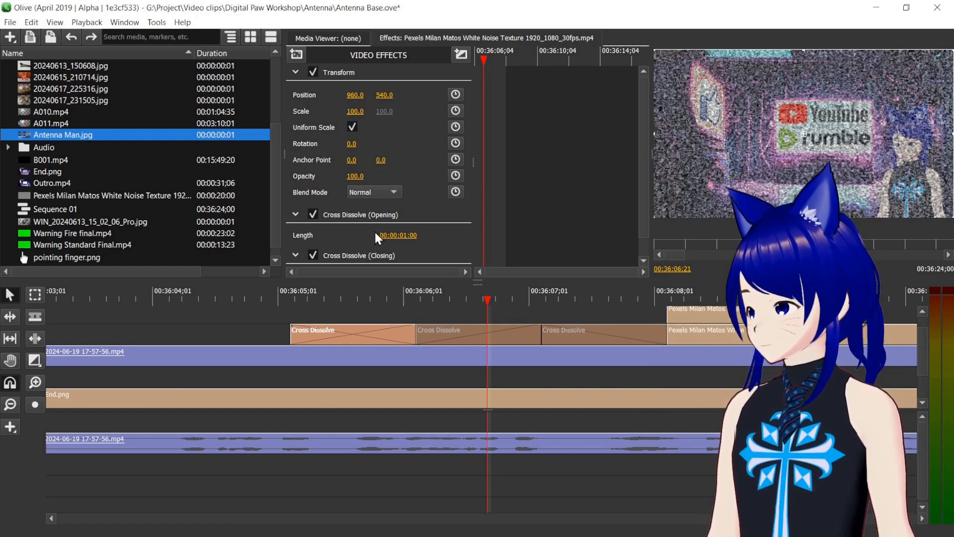
scroll(348, 214, "down", 1)
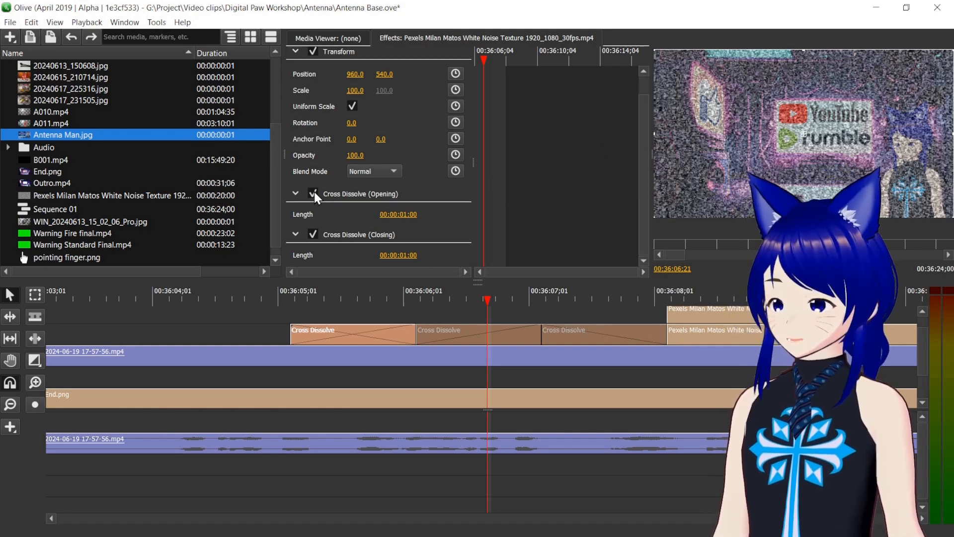
left_click(313, 192)
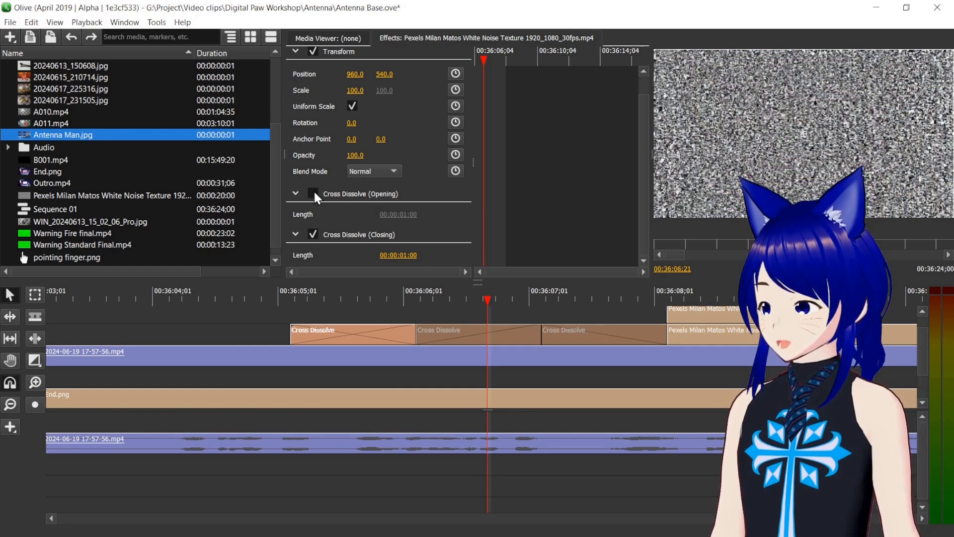
Toggle the second noise segment's opening and closing Cross Dissolves, leaving both enabled
left_click(314, 194)
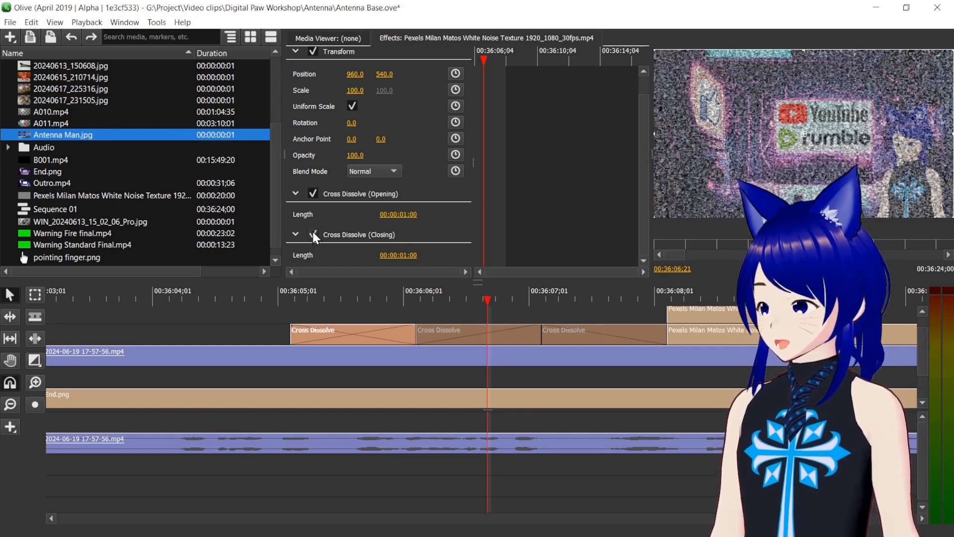
left_click(314, 235)
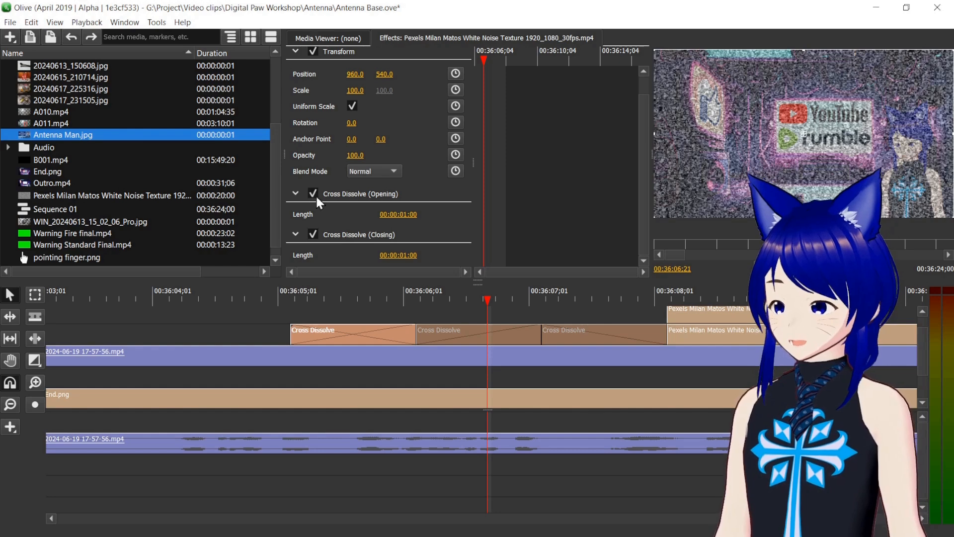
left_click(317, 193)
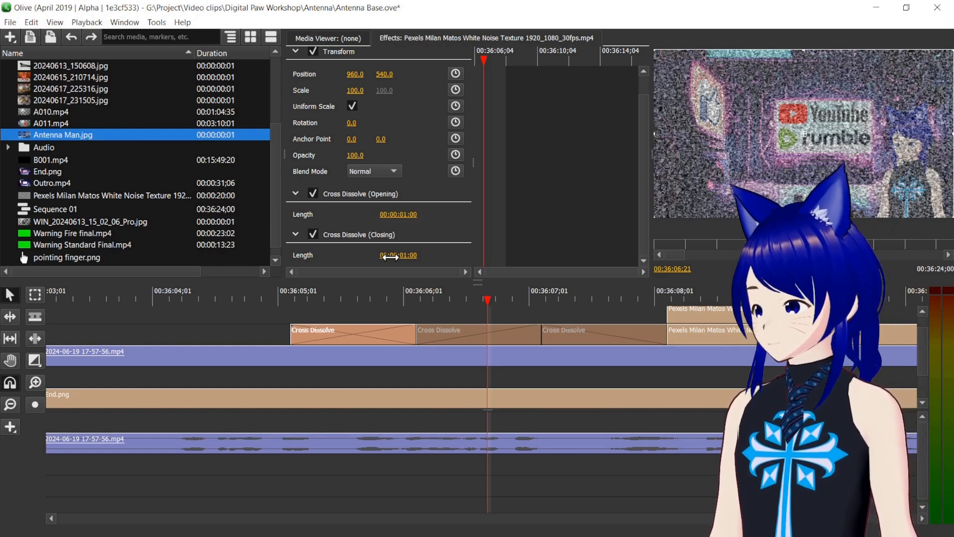
Try to change the length of the second noise segment's opening Cross Dissolve to 00:00:00;300
left_click(407, 214)
left_click(461, 272)
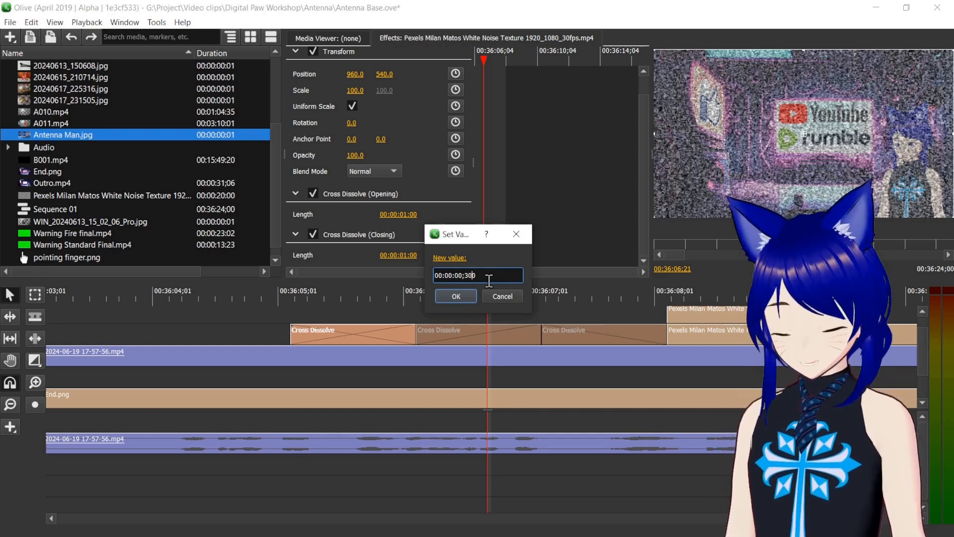
left_click(456, 297)
Try to set the length of the second noise segment's closing Cross Dissolve to 00:00:00;30
left_click(527, 334)
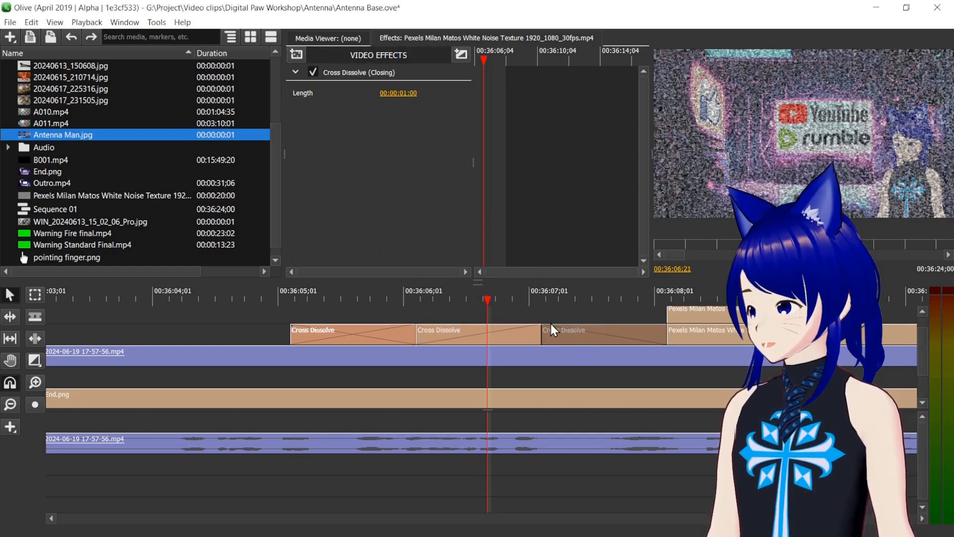
left_click(399, 92)
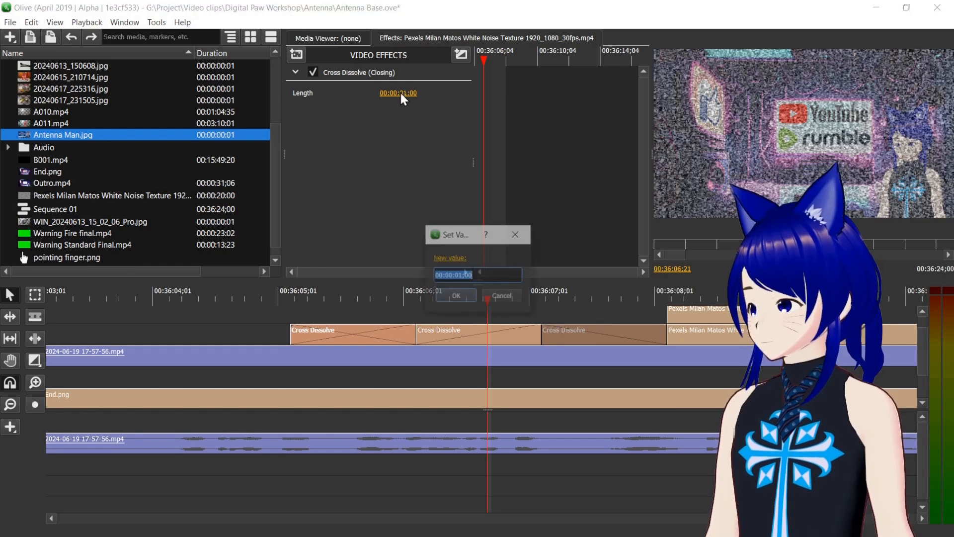
left_click(481, 281)
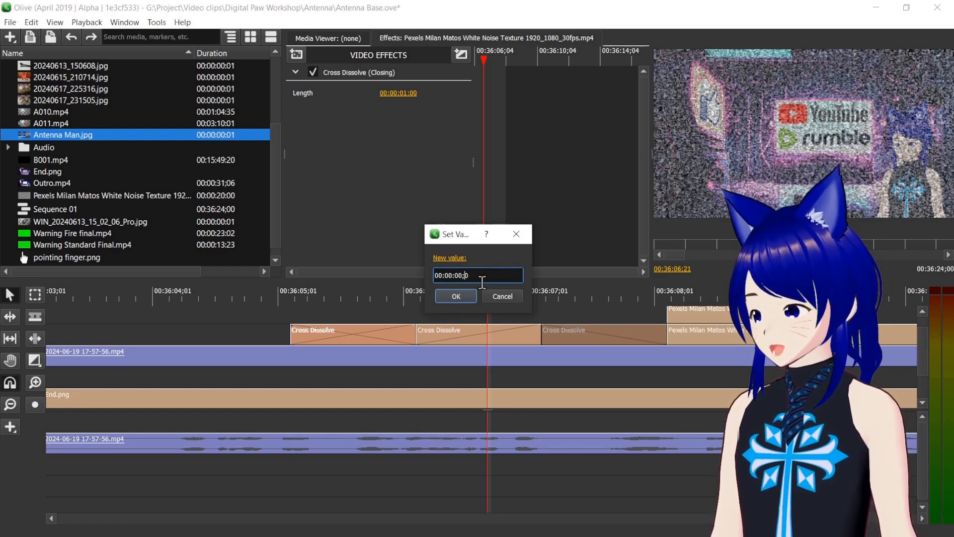
key("Return")
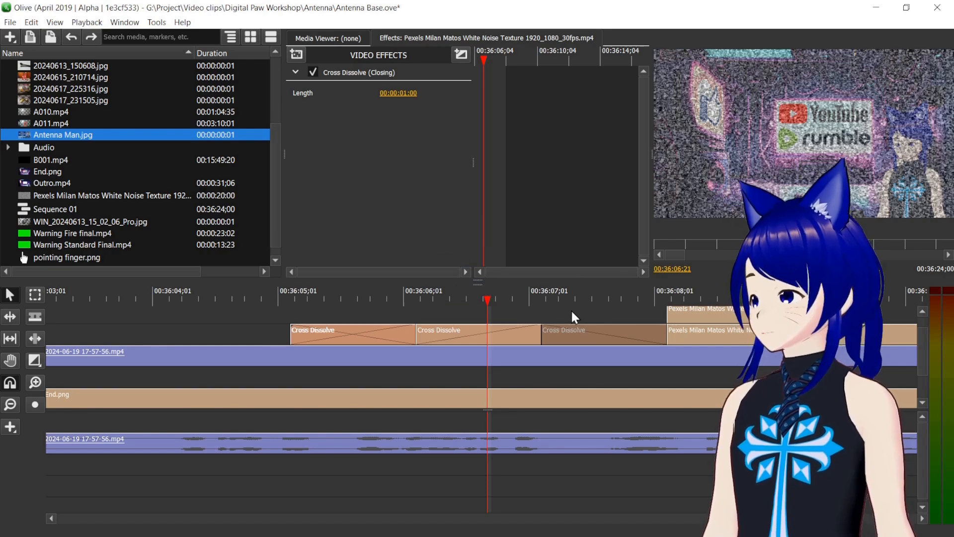
left_click(404, 92)
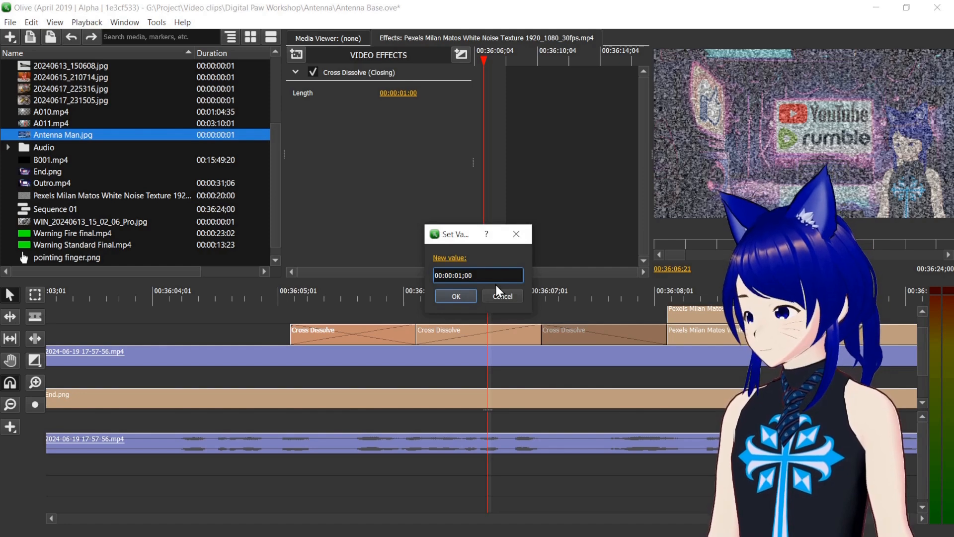
key("BackSpace")
type("0")
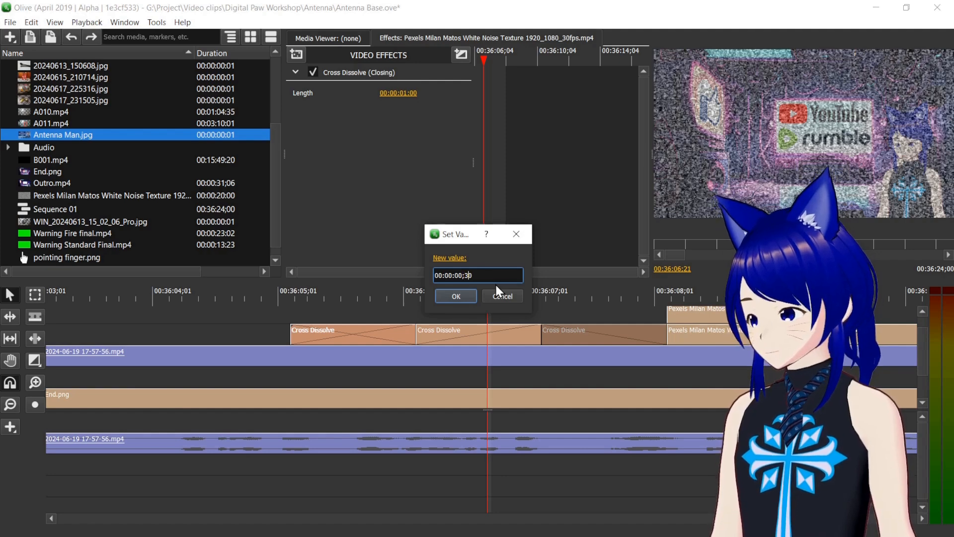
key("Return")
Select the whole second noise segment and try to set its opening Cross Dissolve length to 00:00:00;10
left_click(549, 332)
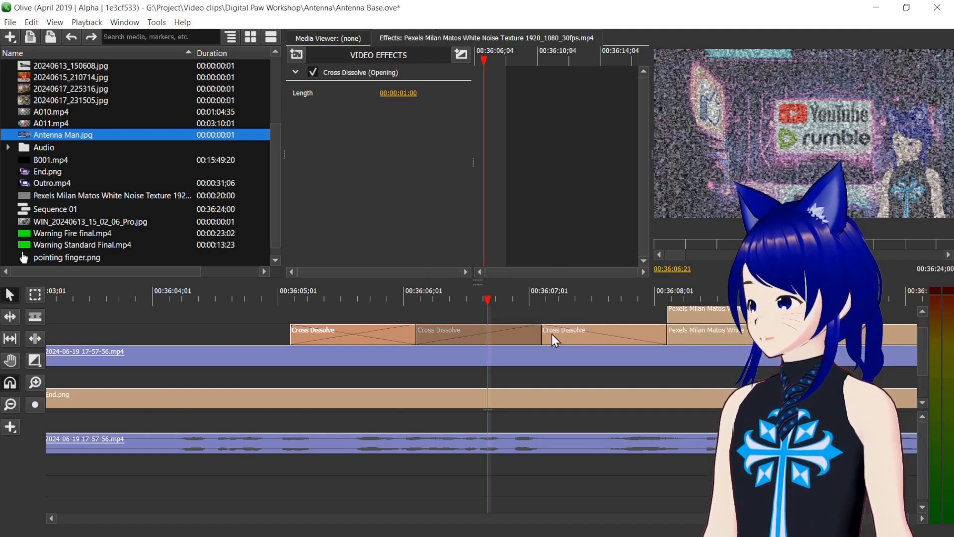
left_click(552, 334)
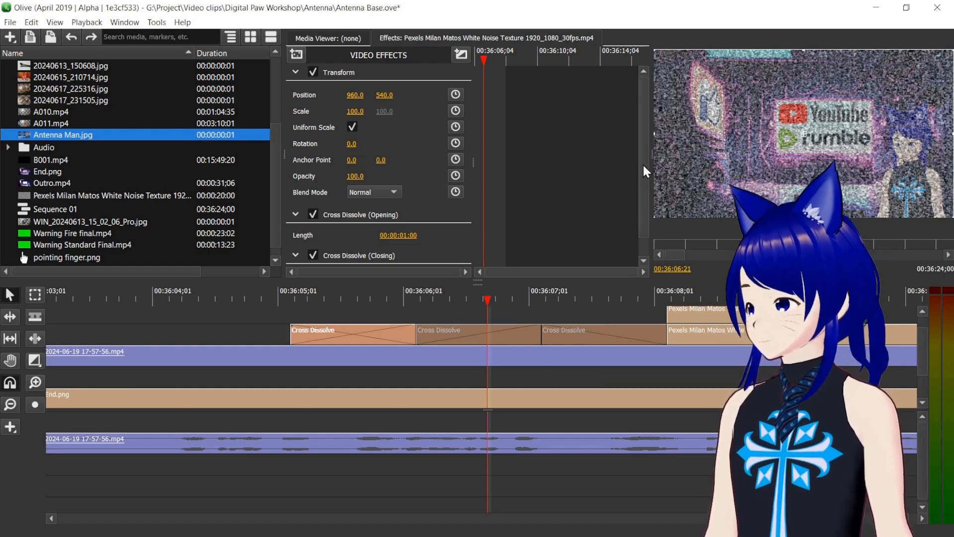
left_click_drag(643, 166, 648, 245)
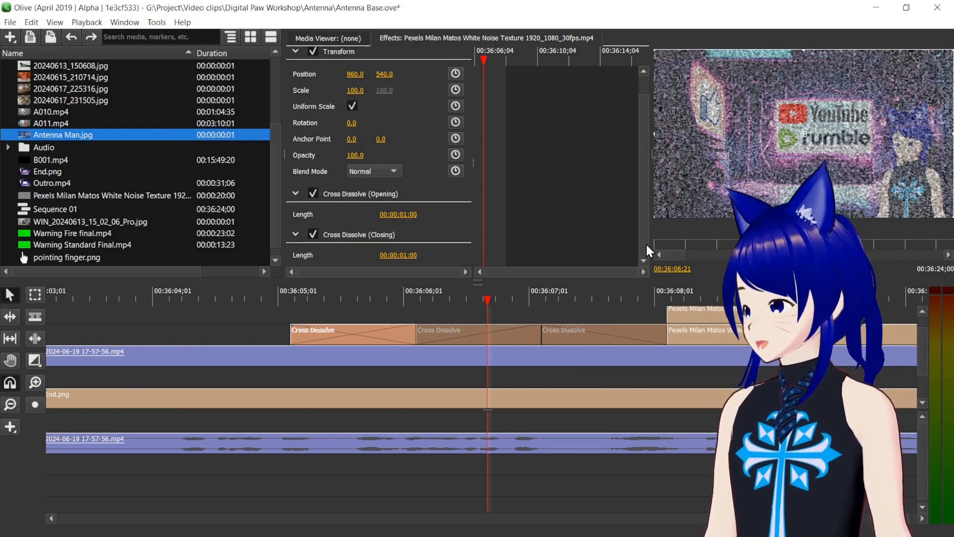
left_click(404, 214)
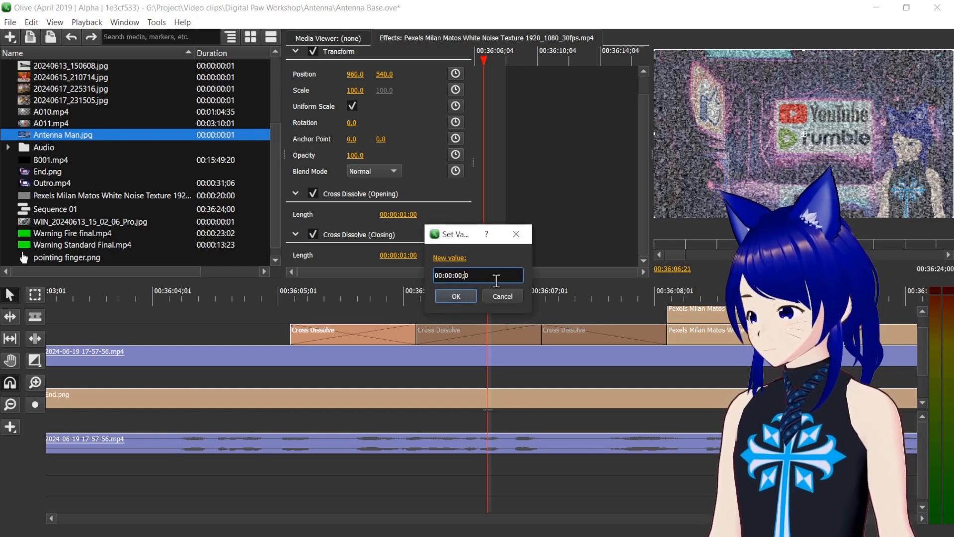
type("1")
key("Return")
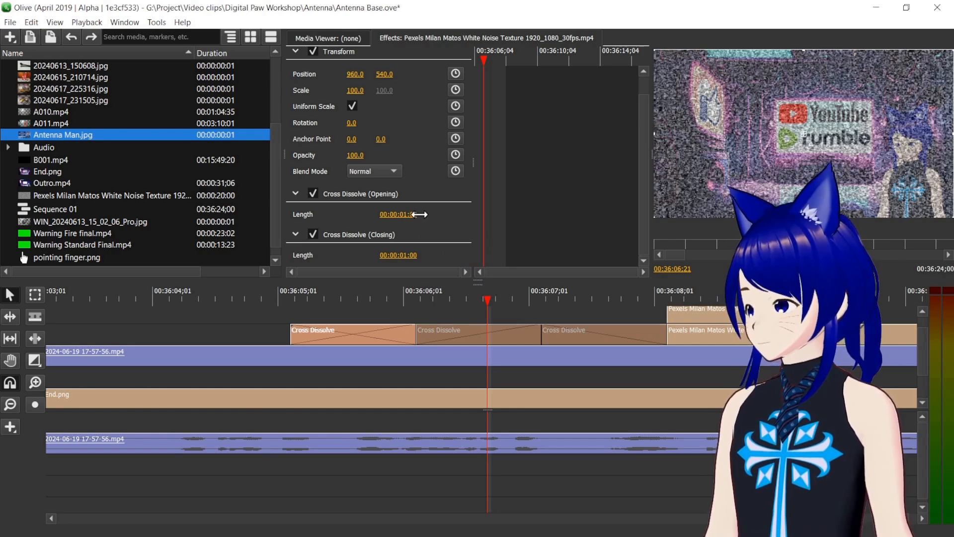
Delete both Cross Dissolves from the second noise segment and apply Cross Dissolve to it again
left_click(440, 323)
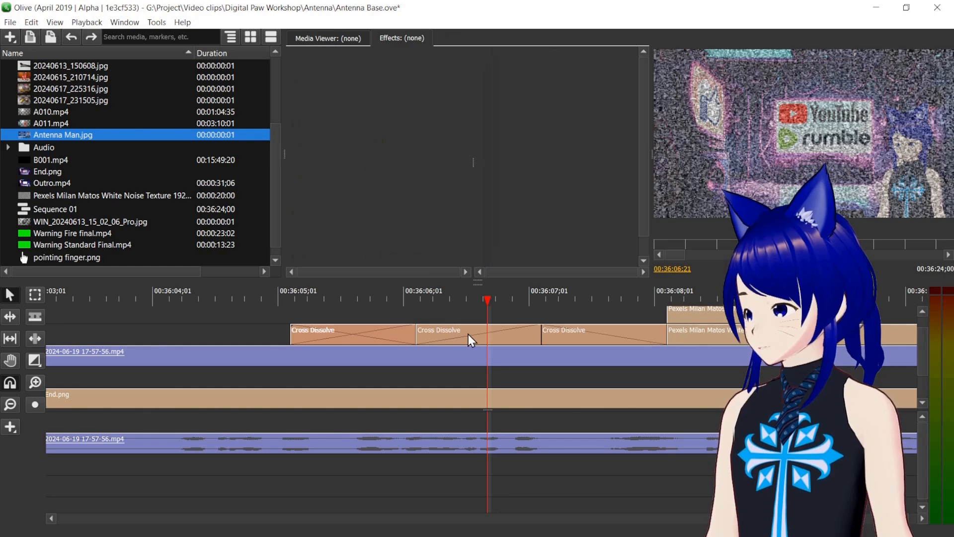
left_click(530, 320)
key("Delete")
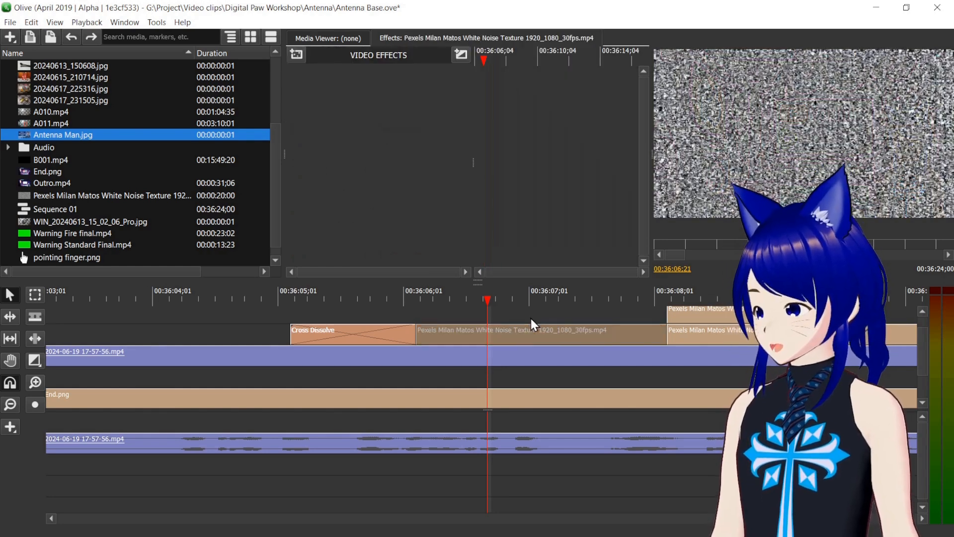
left_click(462, 54)
left_click(502, 63)
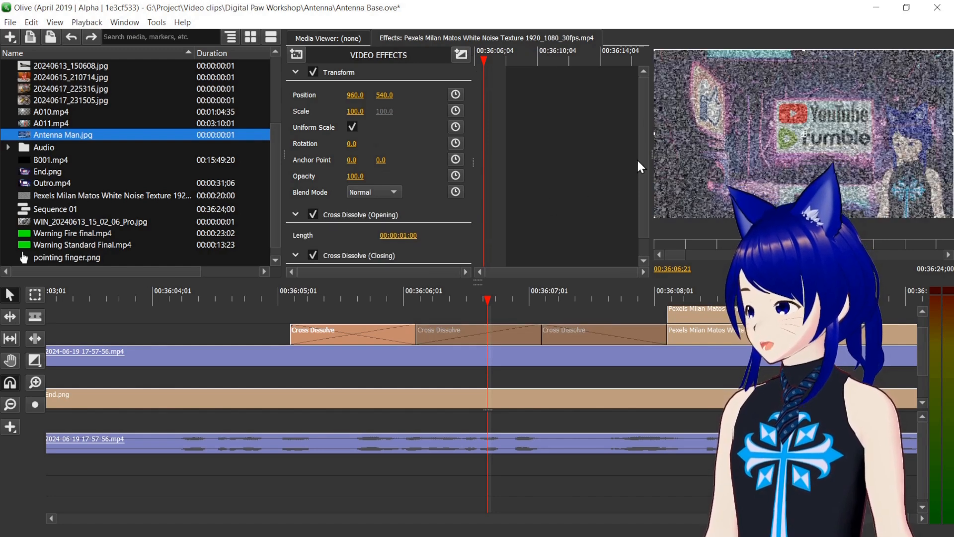
Try to set the reapplied opening Cross Dissolve's length to 00:00:00;300, and open the closing length for editing but cancel it
scroll(486, 247, "down", 1)
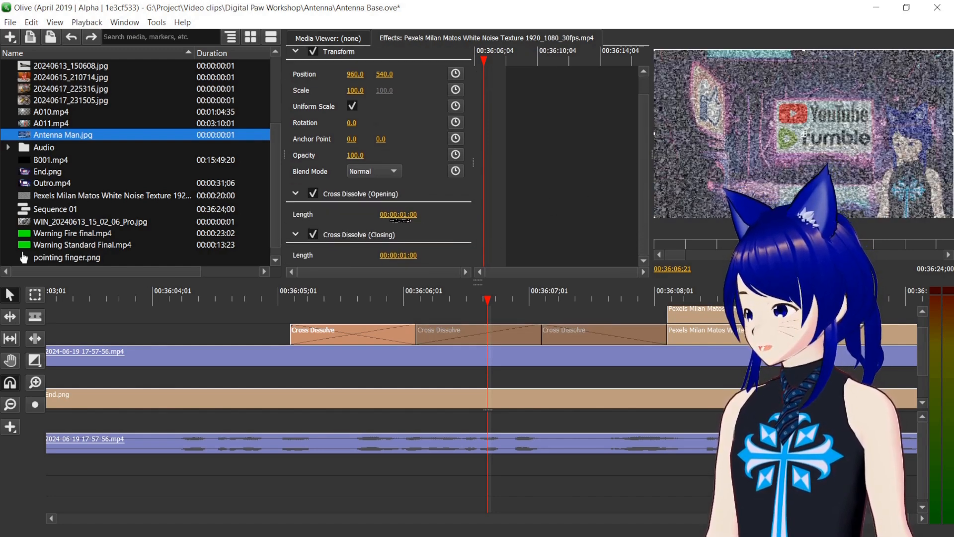
left_click(398, 216)
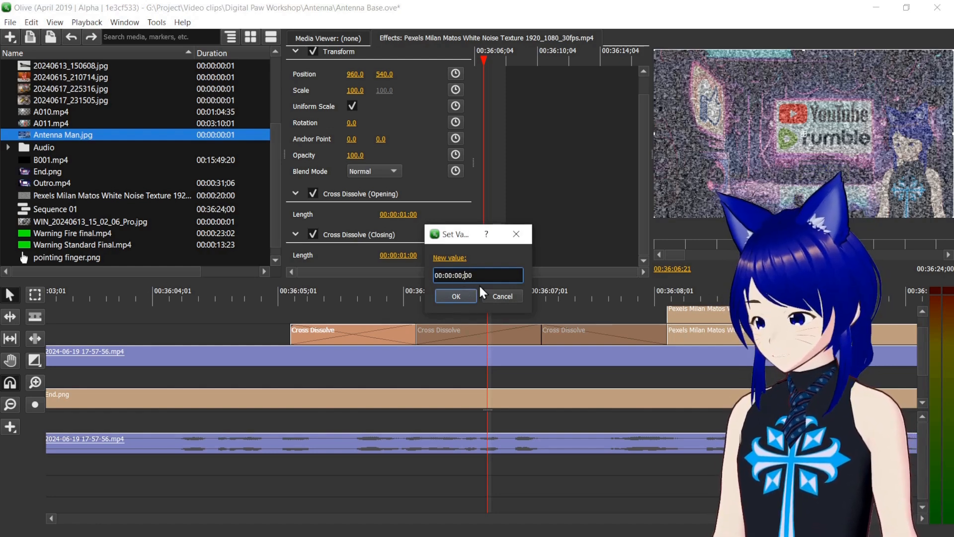
type("3")
key("Return")
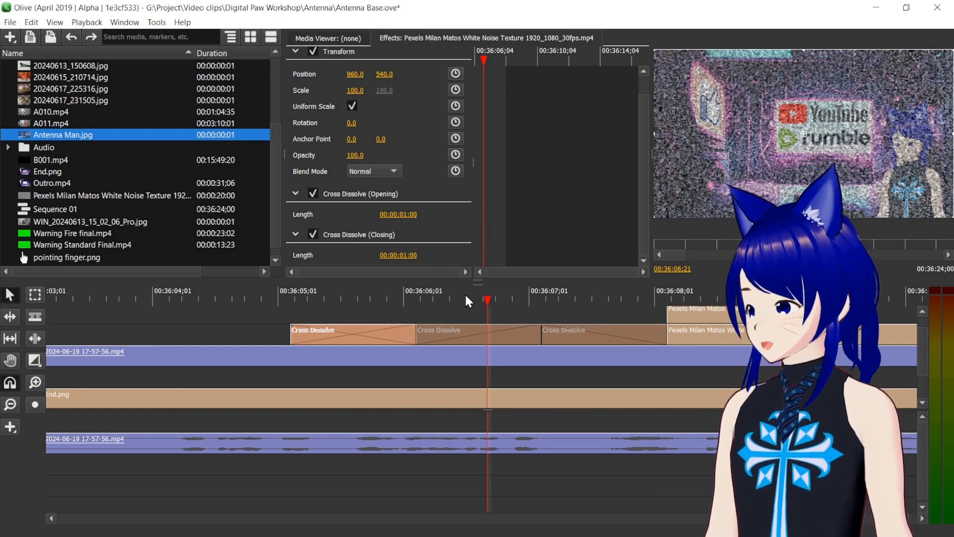
left_click(398, 254)
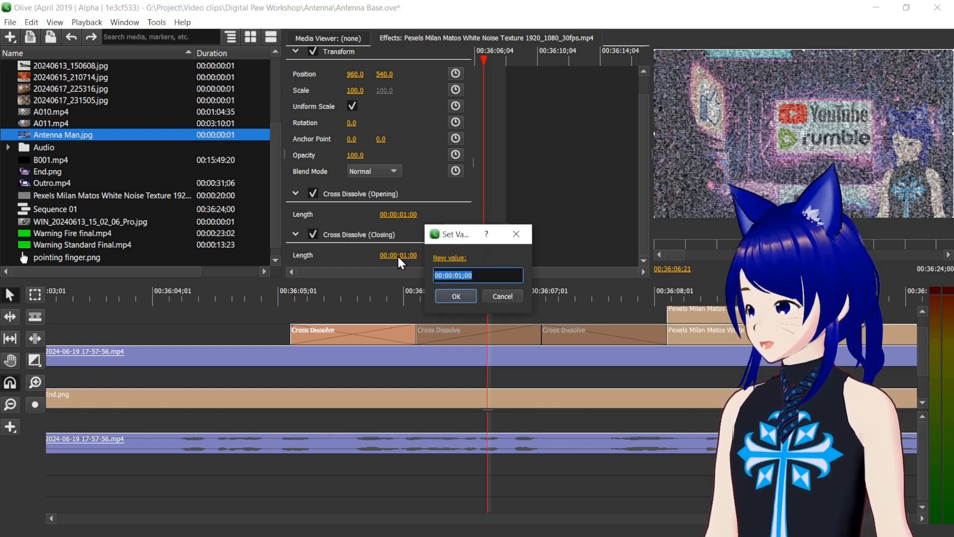
left_click(498, 294)
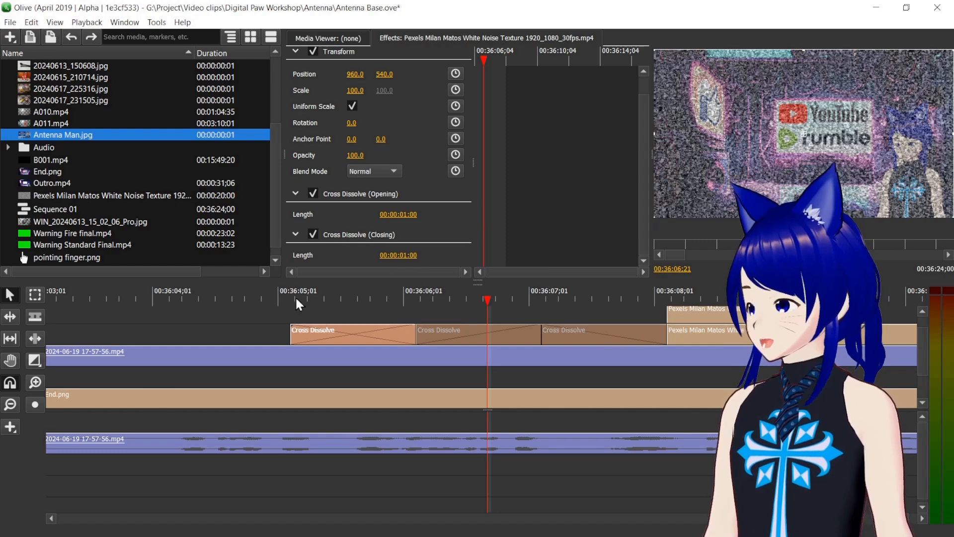
Shift the raised third noise segment along to start at 00:36:09;08 and move the playhead to 00:36:04;27
left_click_drag(735, 315, 878, 315)
left_click(259, 291)
right_click(259, 291)
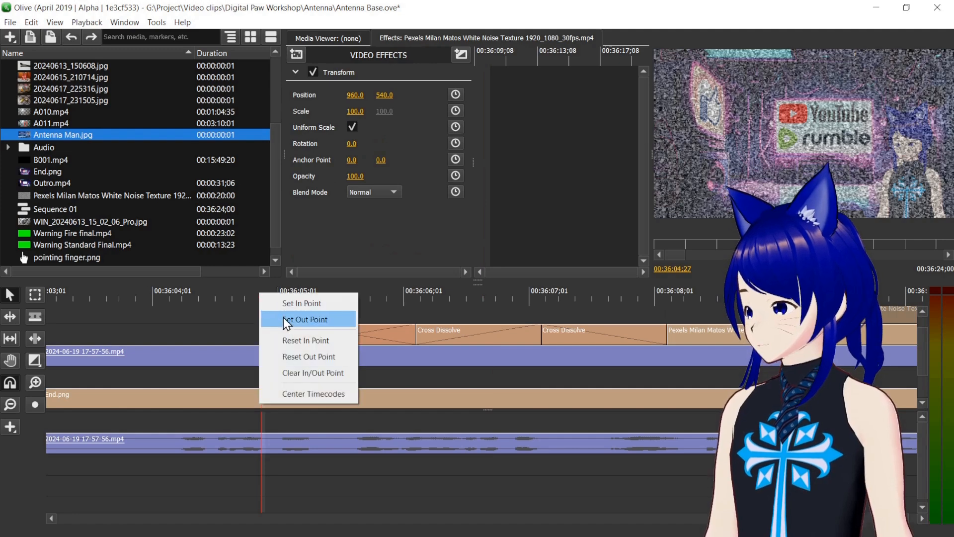
left_click(283, 332)
Set the timeline's out point at 00:36:08;12 and its in point at 00:36:05;00
left_click(700, 293)
right_click(699, 295)
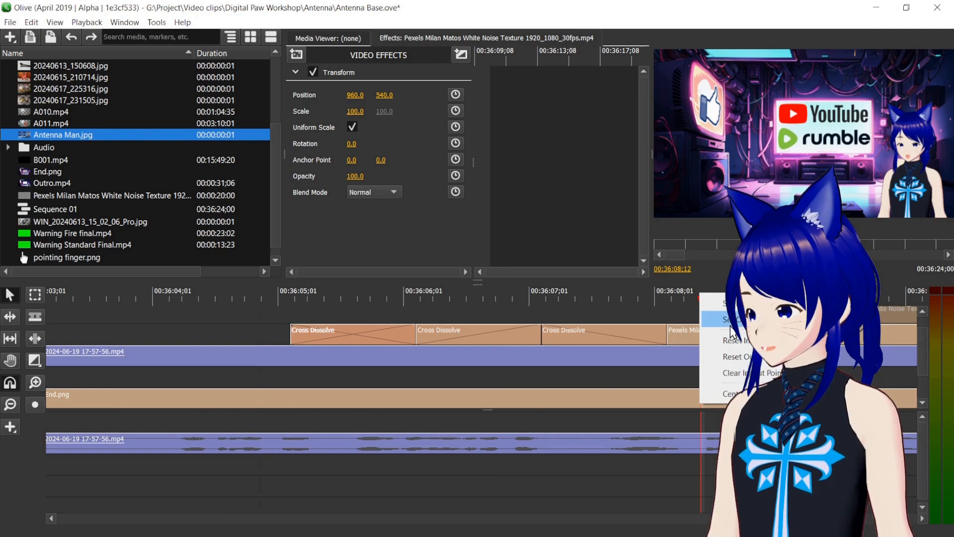
left_click(731, 321)
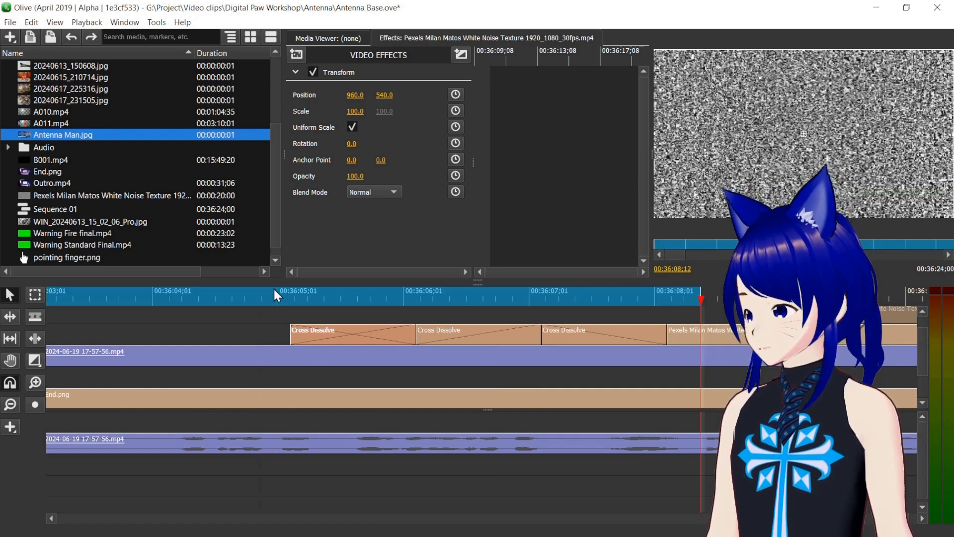
right_click(260, 294)
left_click(276, 303)
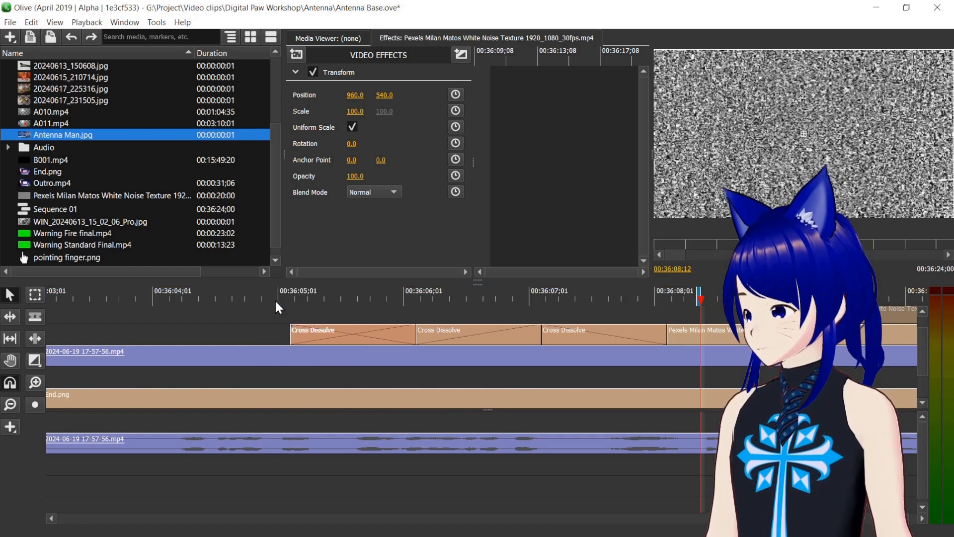
left_click(275, 300)
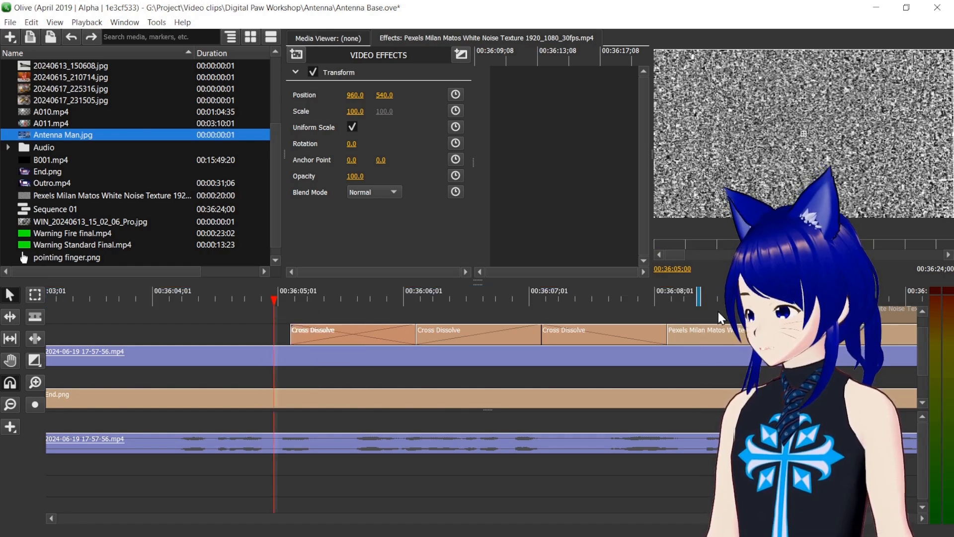
left_click_drag(697, 299, 274, 298)
Export the in-to-out range as an MPEG-4 video with Quality (CRF) 16 and the file name test
key("ctrl+m")
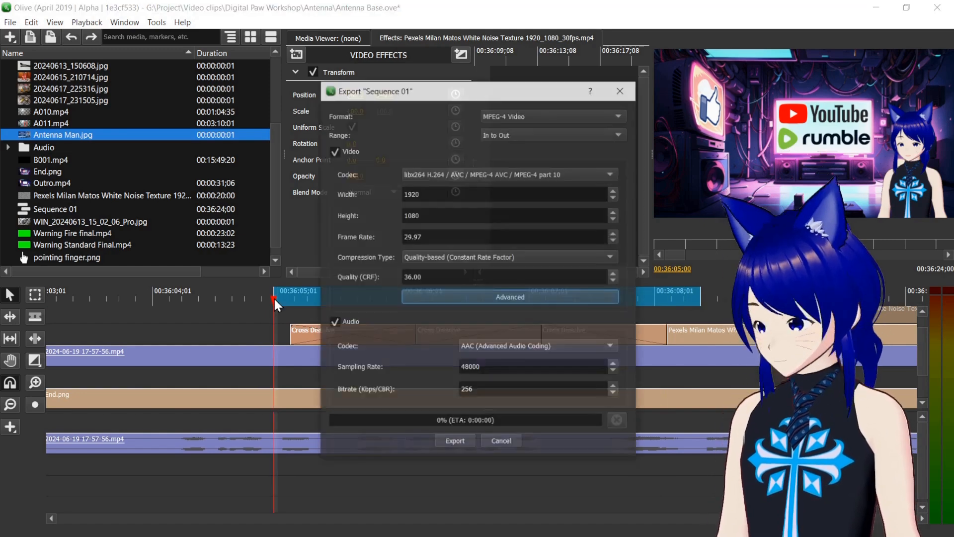
double_click(407, 277)
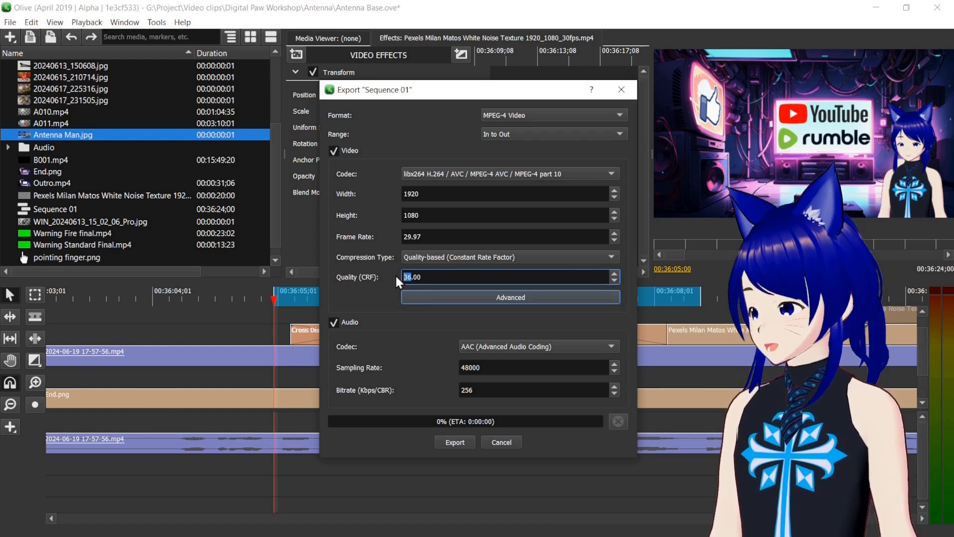
type("16")
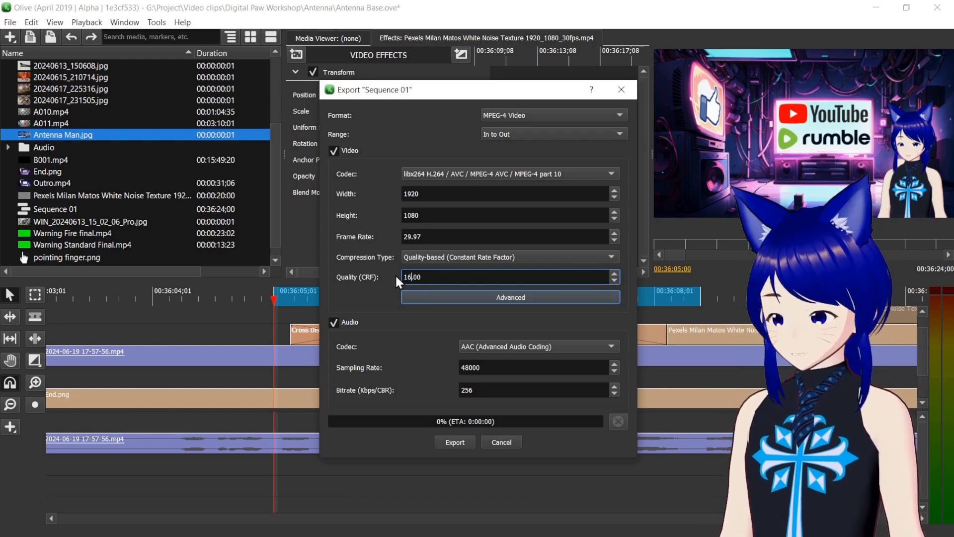
left_click(454, 443)
type("test")
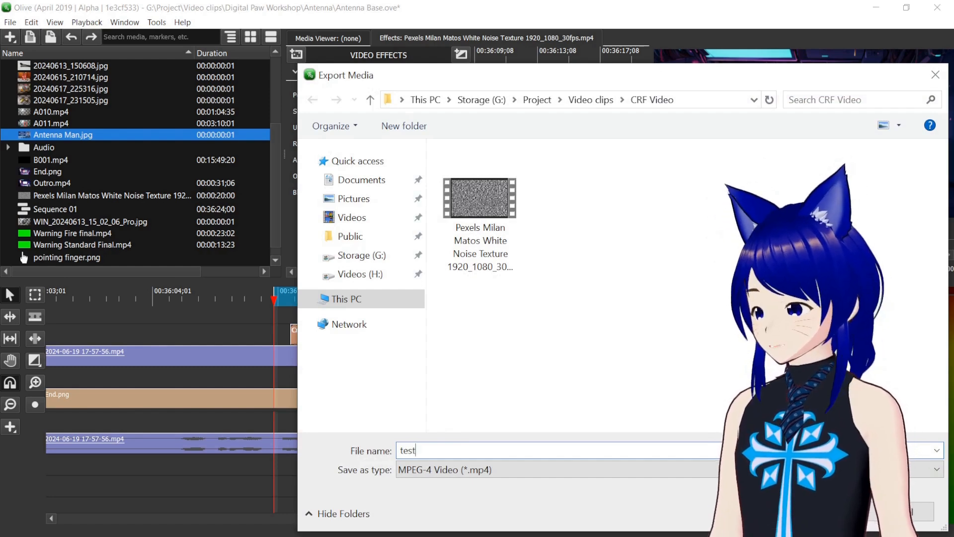
key("Return")
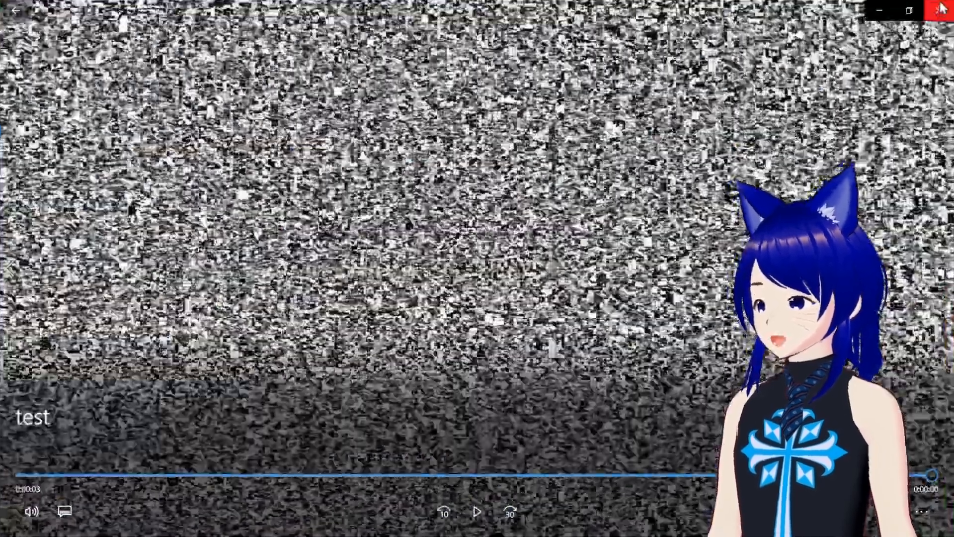
Close the exported test clip's player and clear the timeline's in and out points
left_click(940, 9)
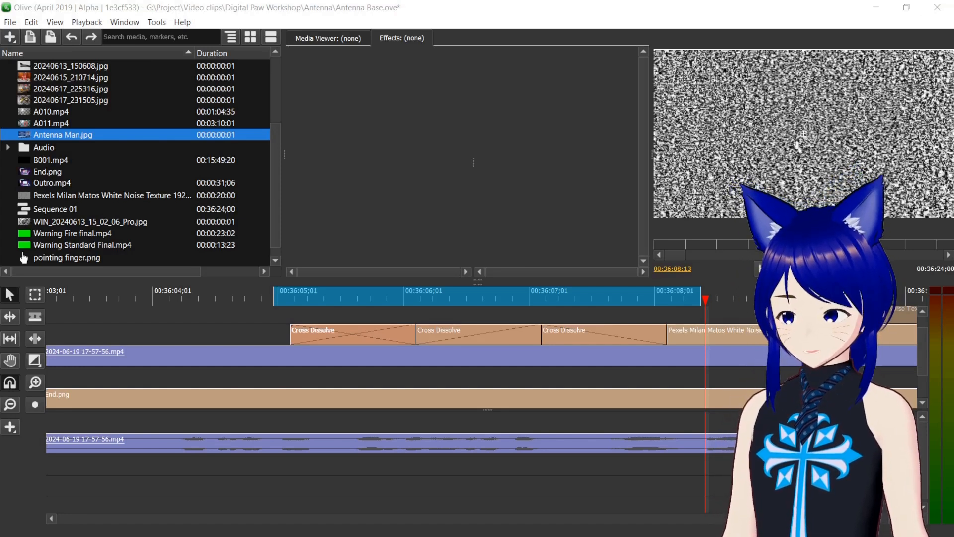
right_click(721, 300)
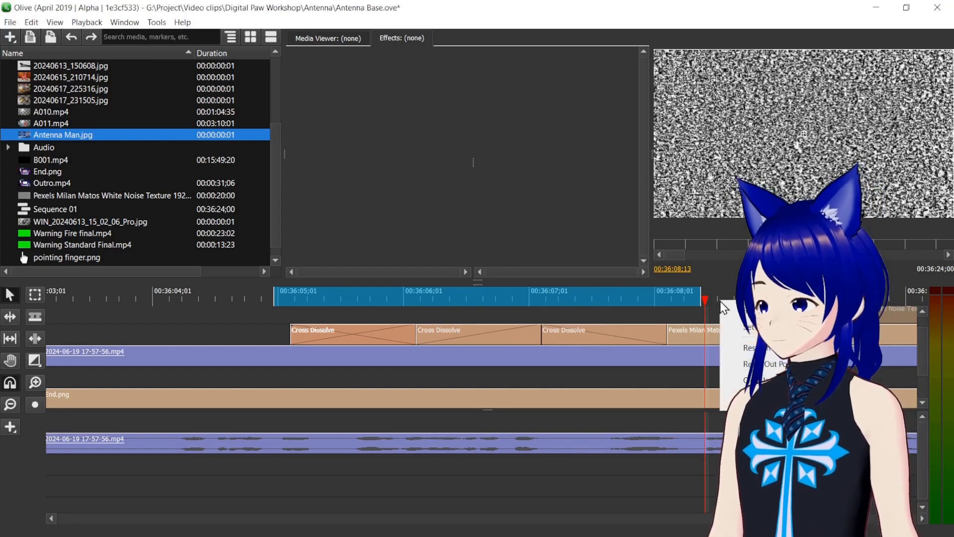
left_click(765, 364)
left_click(10, 407)
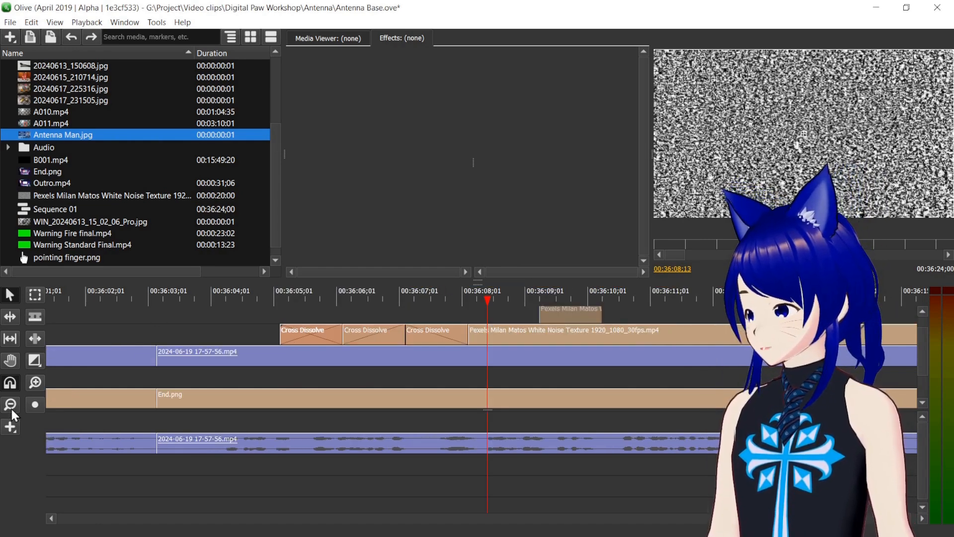
left_click(14, 406)
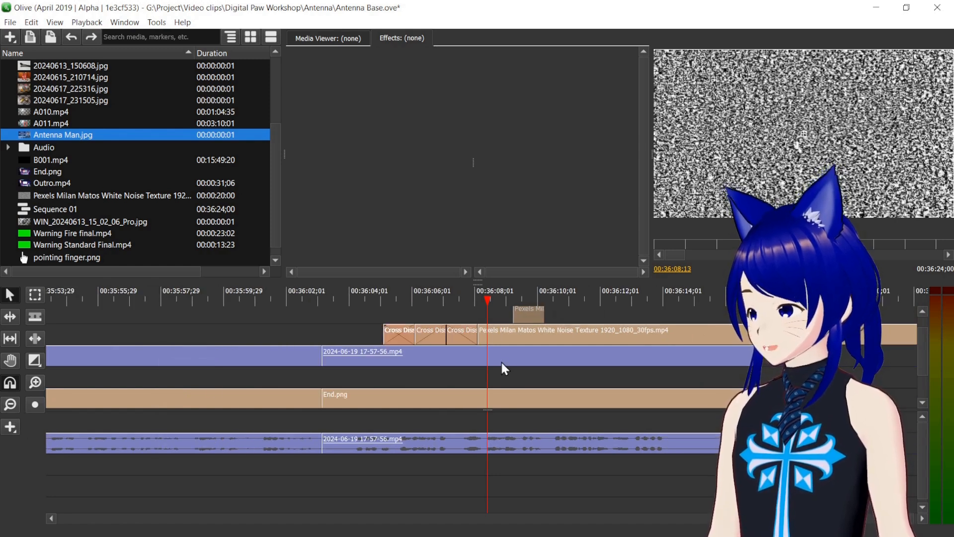
left_click(670, 297)
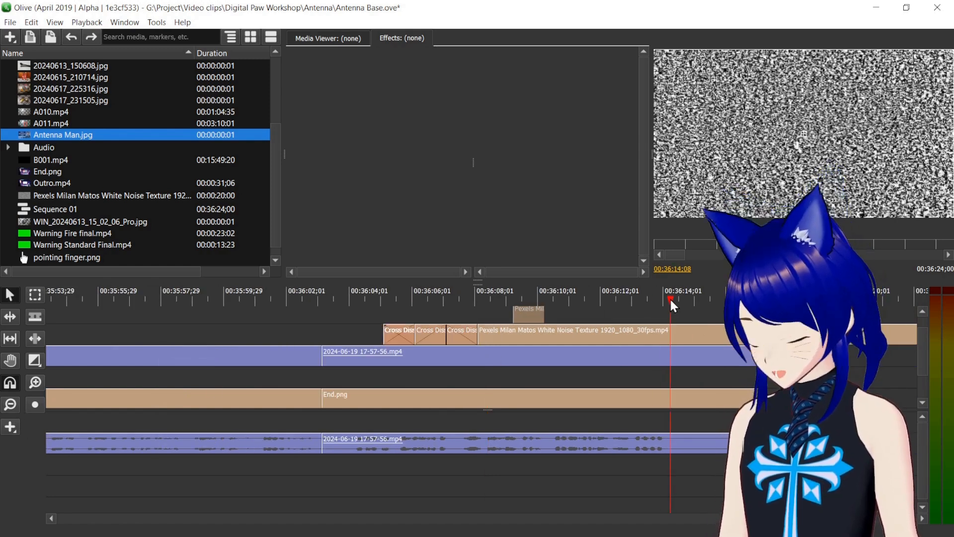
key("c")
left_click(671, 333)
left_click(671, 357)
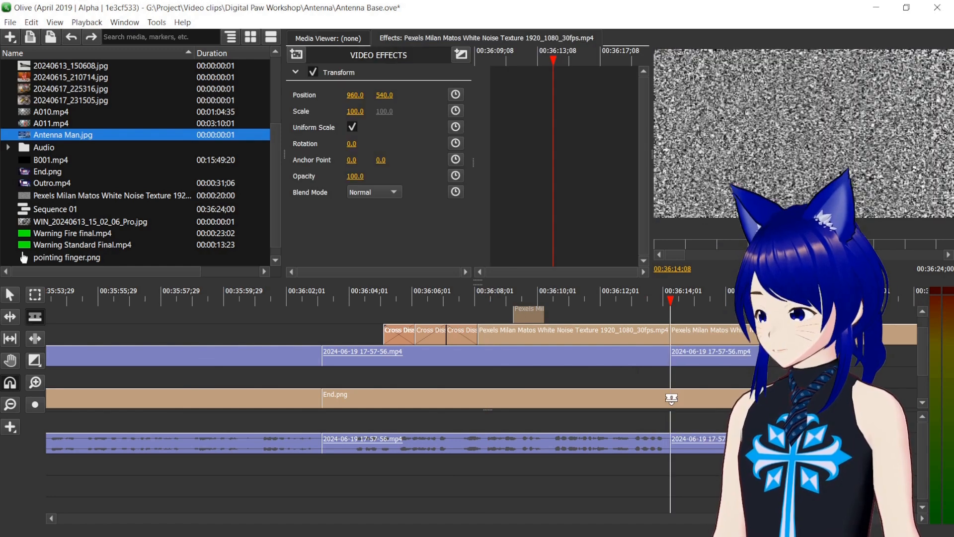
left_click(671, 398)
Delete the noise, footage and End.png pieces after 00:36:14;08
key("v")
left_click(688, 401)
left_click(688, 360, "shift")
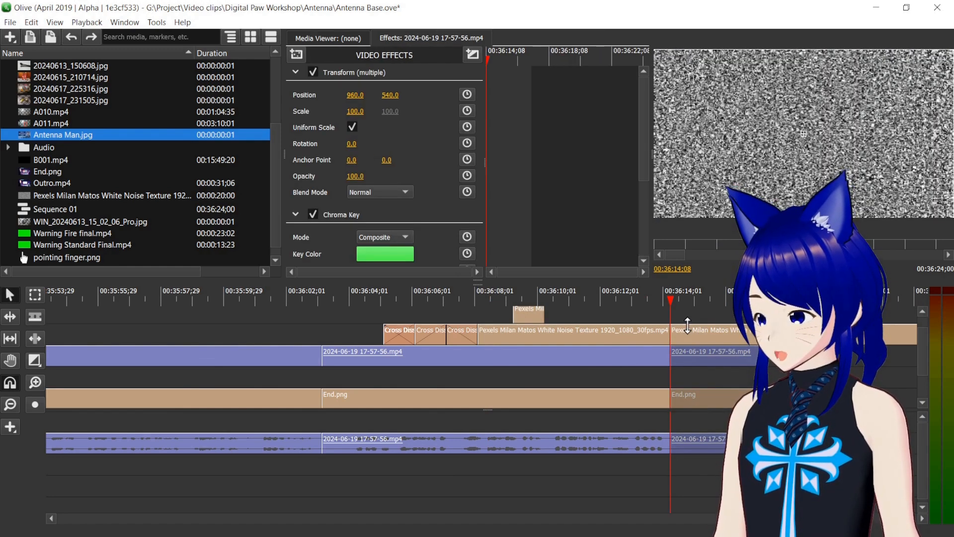
left_click(687, 335, "shift")
key("Delete")
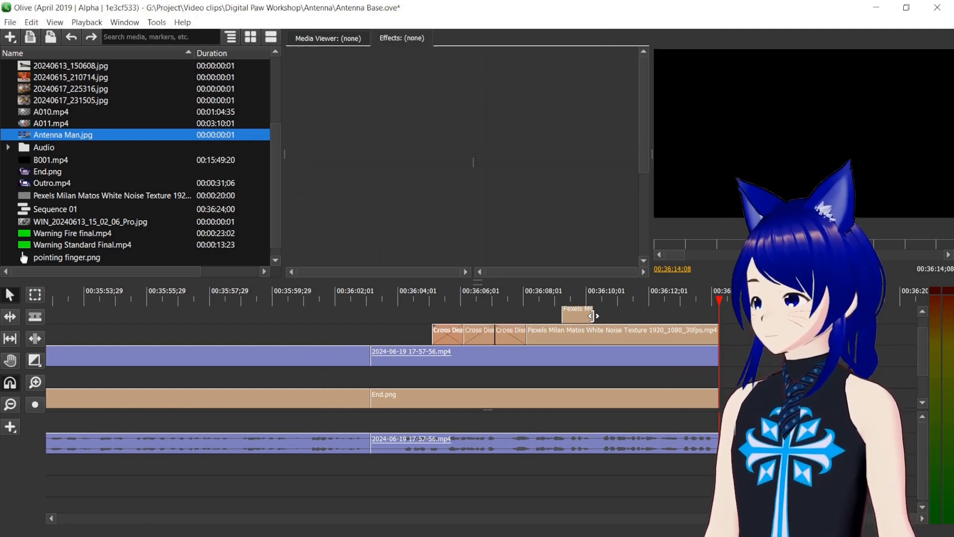
Play the sequence from 00:36:07;06 to 00:36:10;16, and shift the raised noise segment to start at 00:36:09;04
left_click(567, 332)
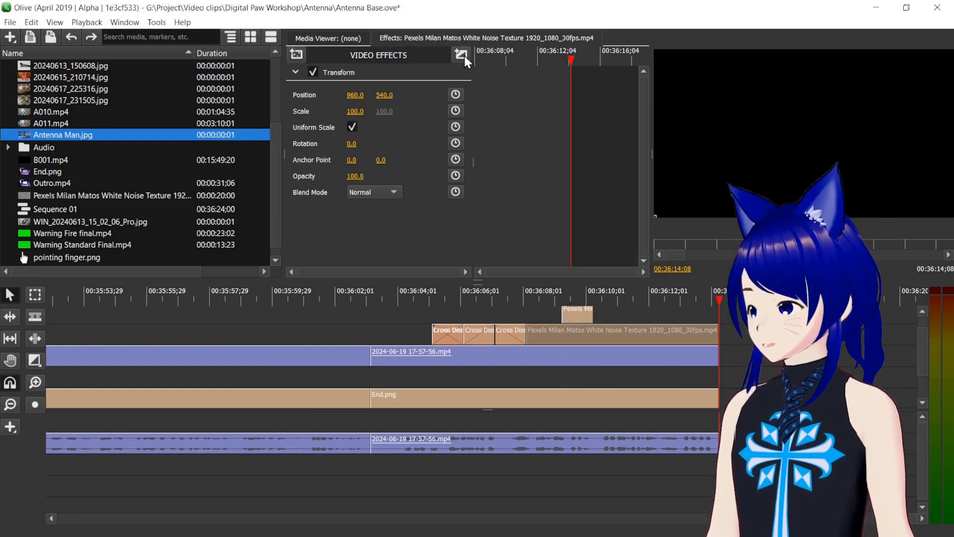
left_click(492, 296)
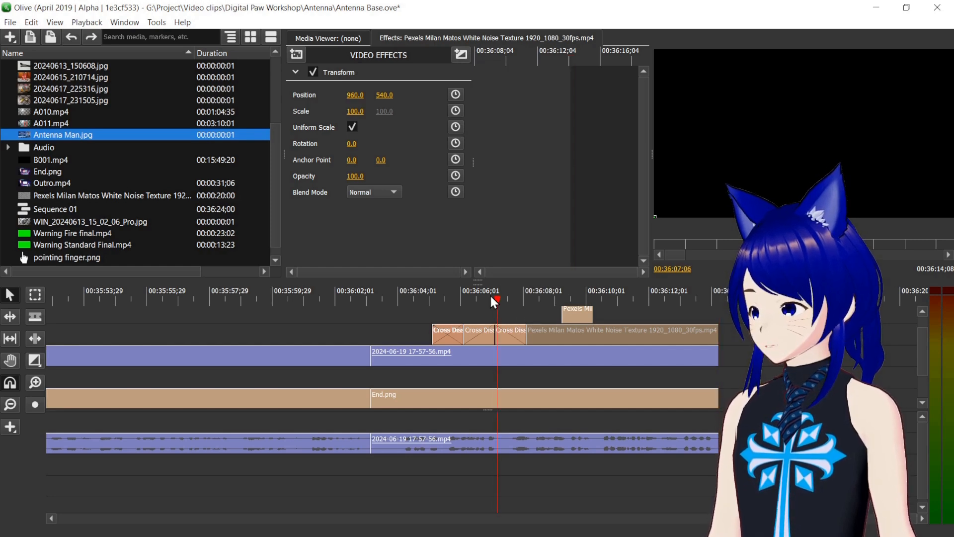
key("space")
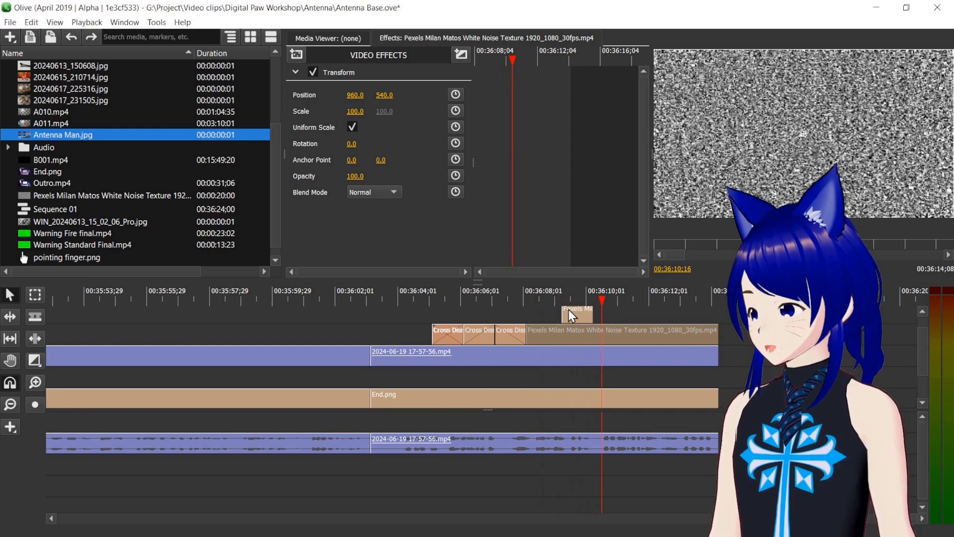
mouse_move(568, 310)
left_mouse_down()
mouse_move(535, 312)
mouse_move(569, 311)
left_mouse_up()
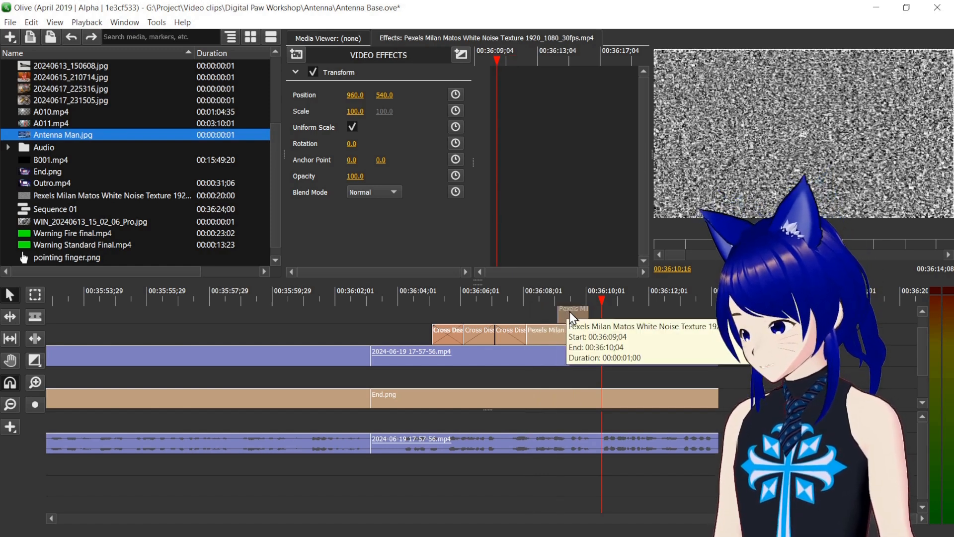
Split the long noise clip at 00:36:10;16 and delete the short raised noise segment above it
left_click(34, 382)
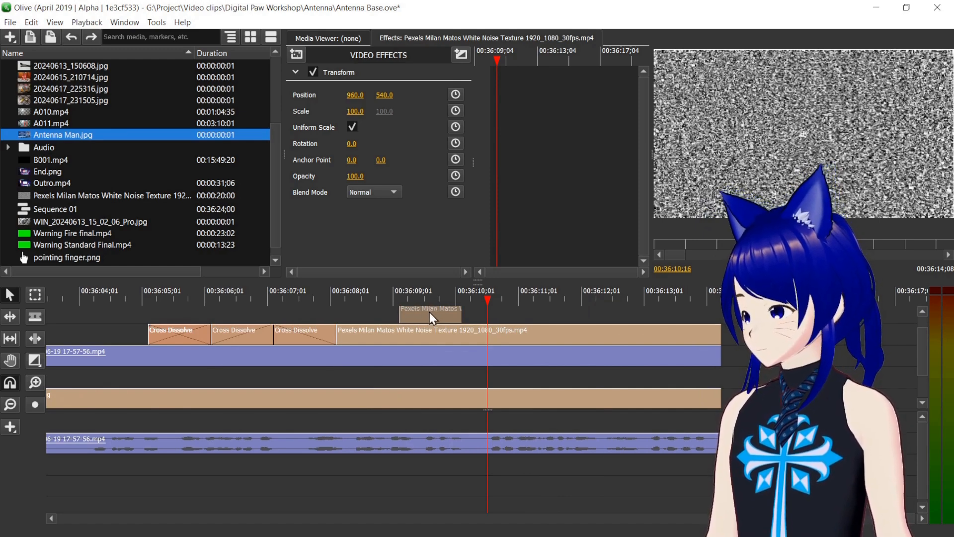
key("c")
left_click(488, 331)
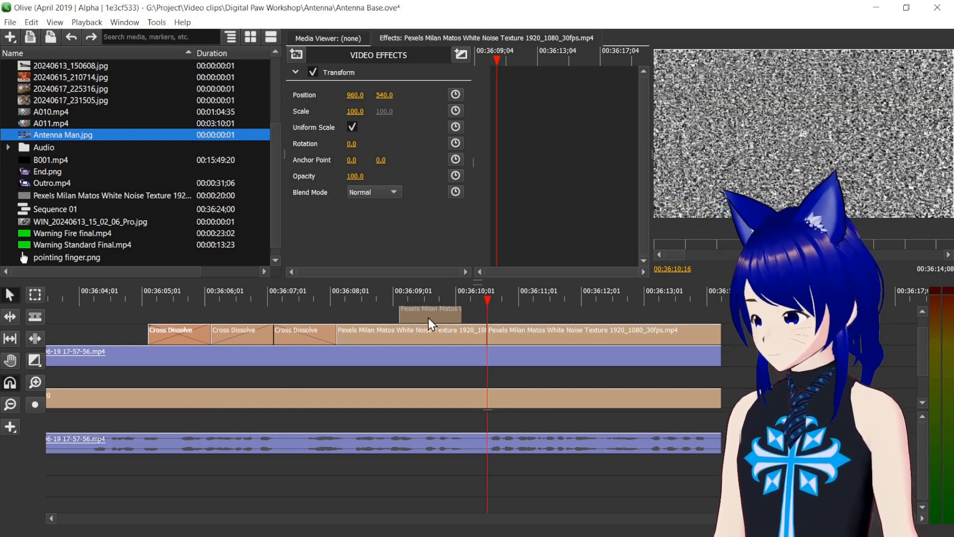
left_click(472, 314)
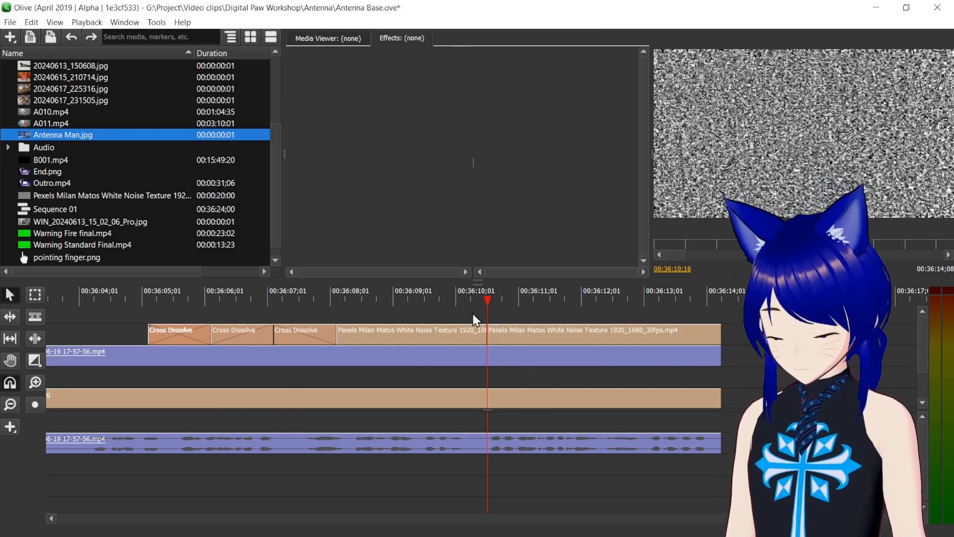
Add a Cross Dissolve to both ends of the noise segment before the 00:36:10;16 cut and play it back
left_click(468, 330)
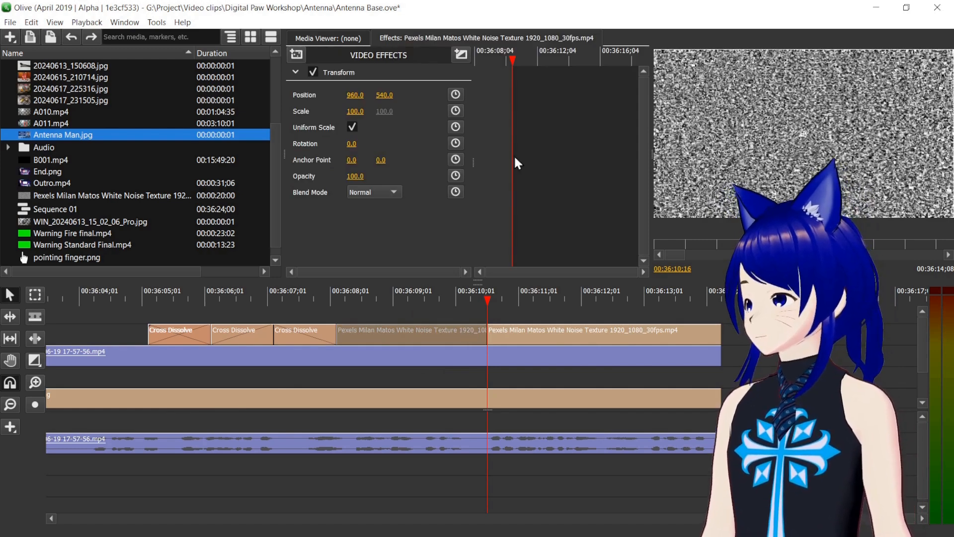
left_click(460, 53)
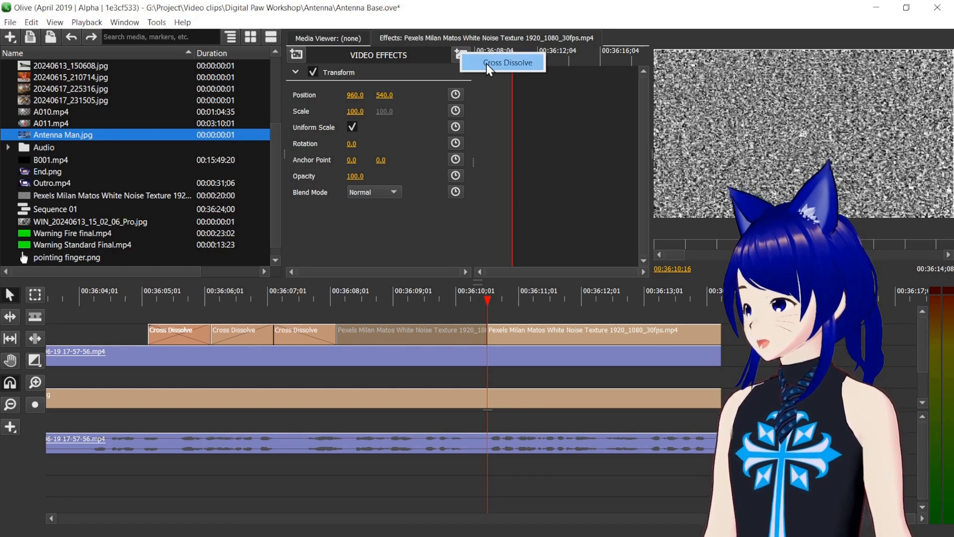
left_click(487, 64)
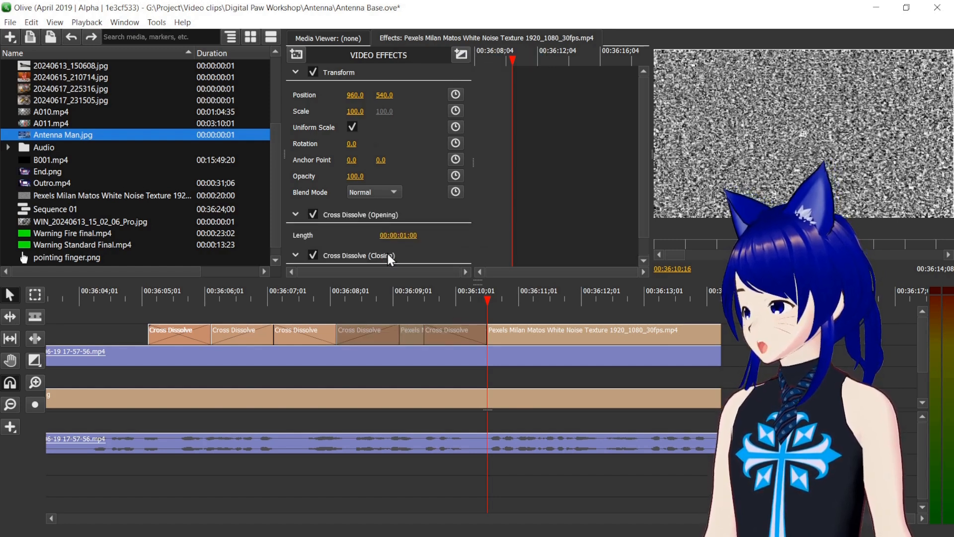
scroll(641, 184, "down", 1)
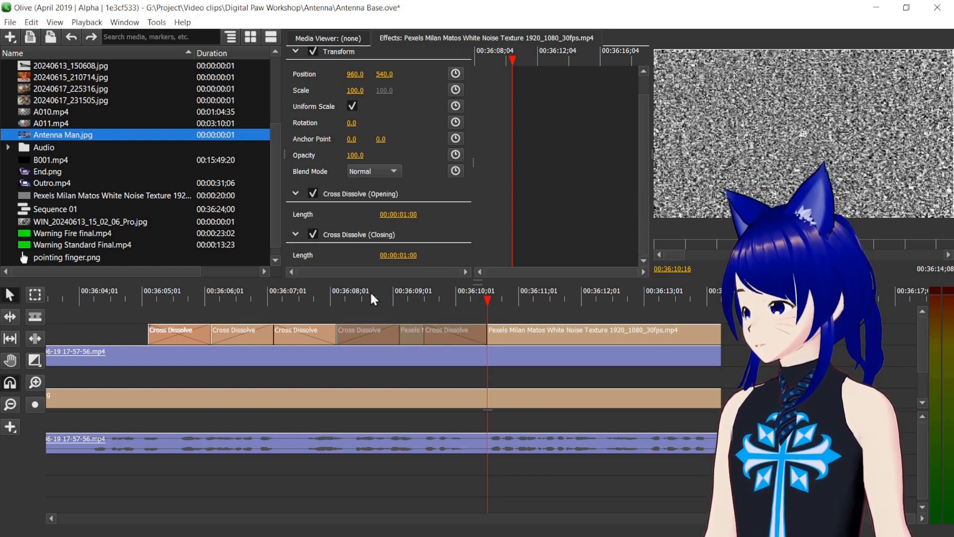
left_click(359, 292)
key("space")
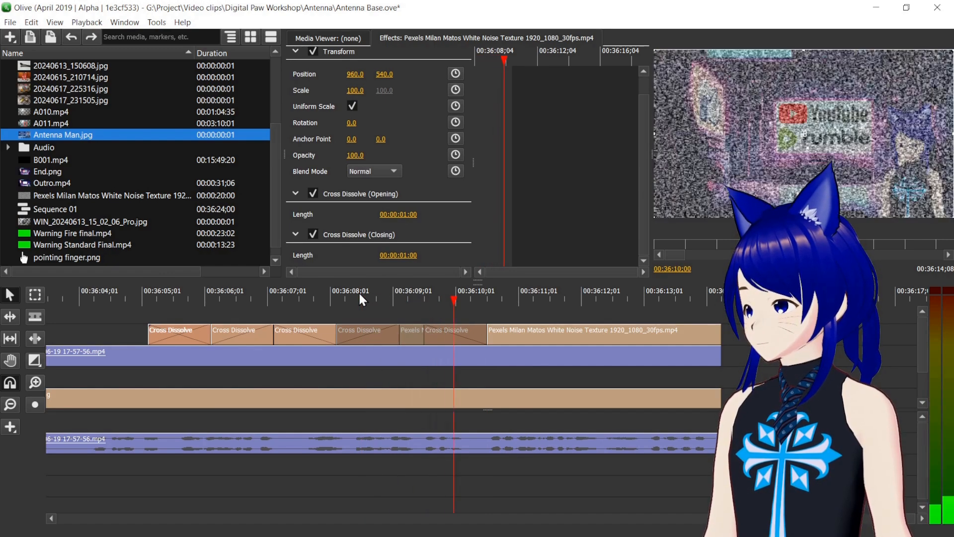
Add a Cross Dissolve to both ends of the last noise segment and play the sequence to its end
left_click(508, 327)
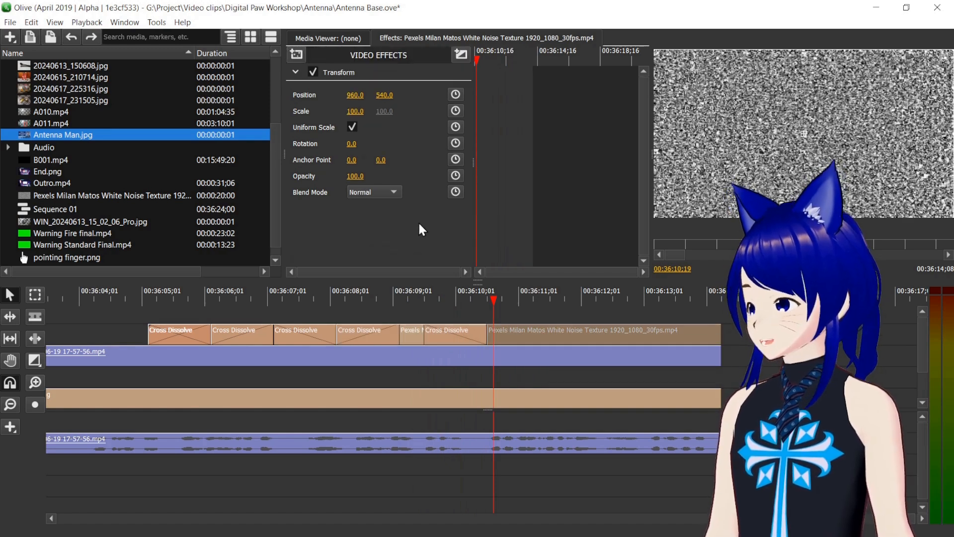
left_click(460, 58)
left_click(479, 64)
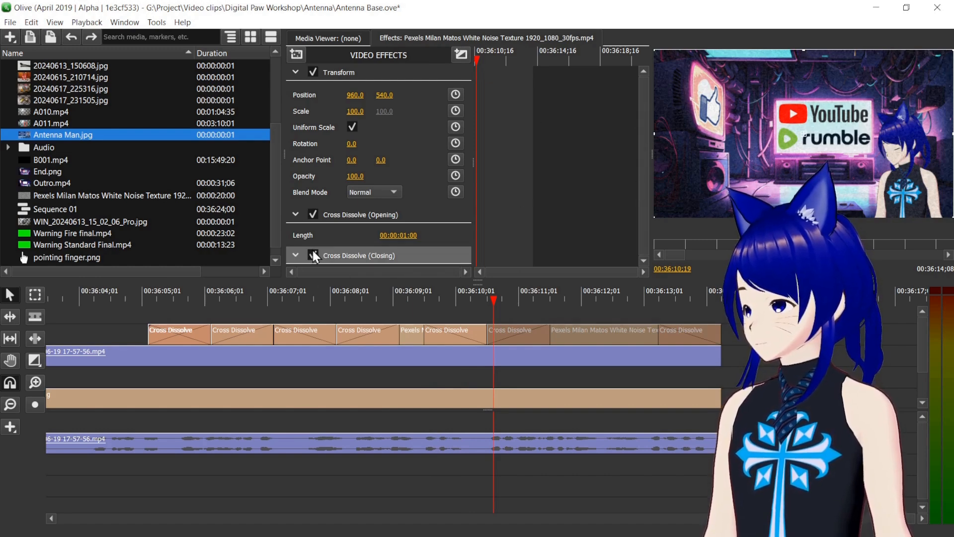
left_click(561, 309)
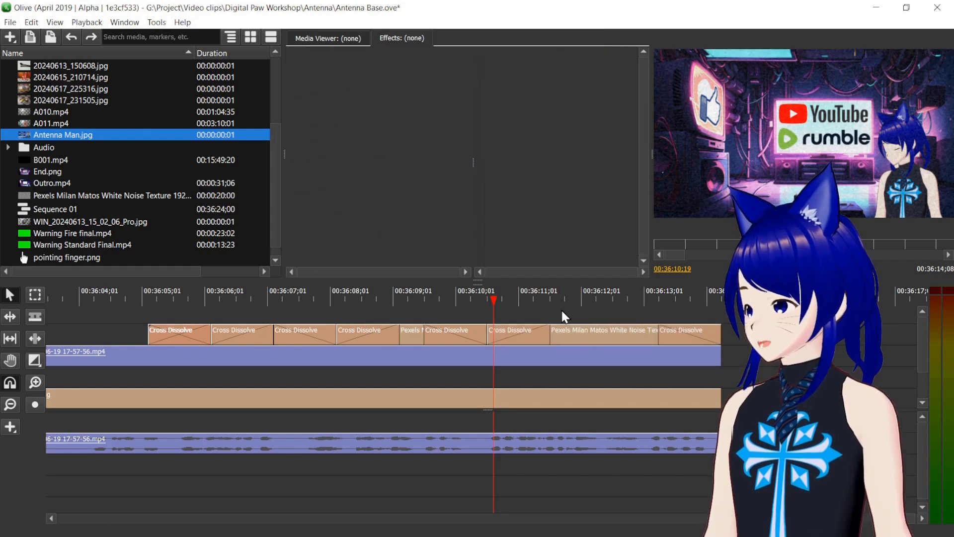
key("space")
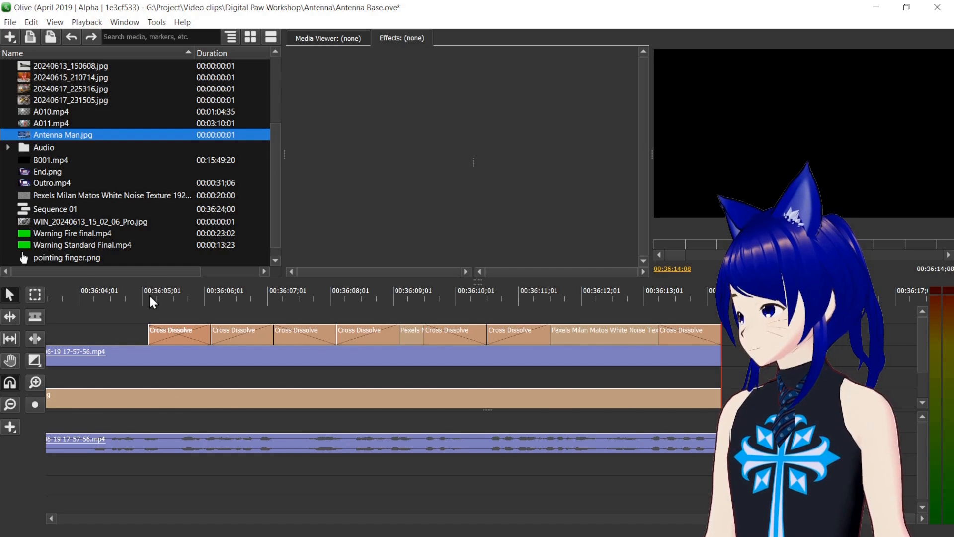
left_click(148, 294)
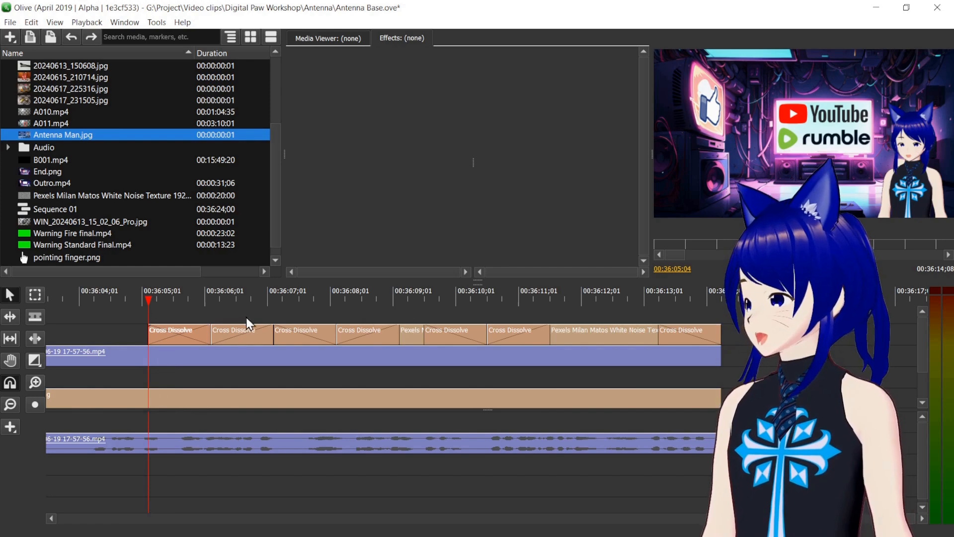
left_click(138, 298)
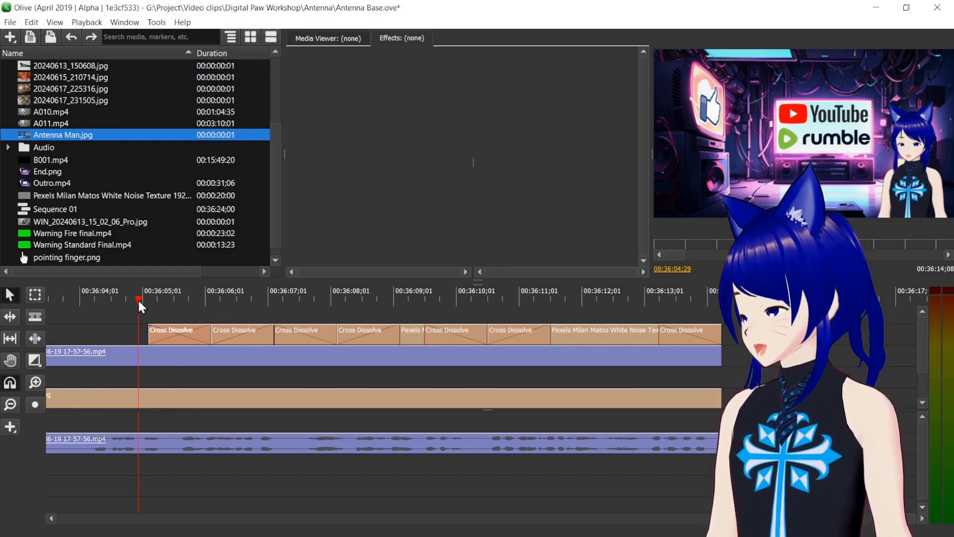
key("n")
left_click(140, 351)
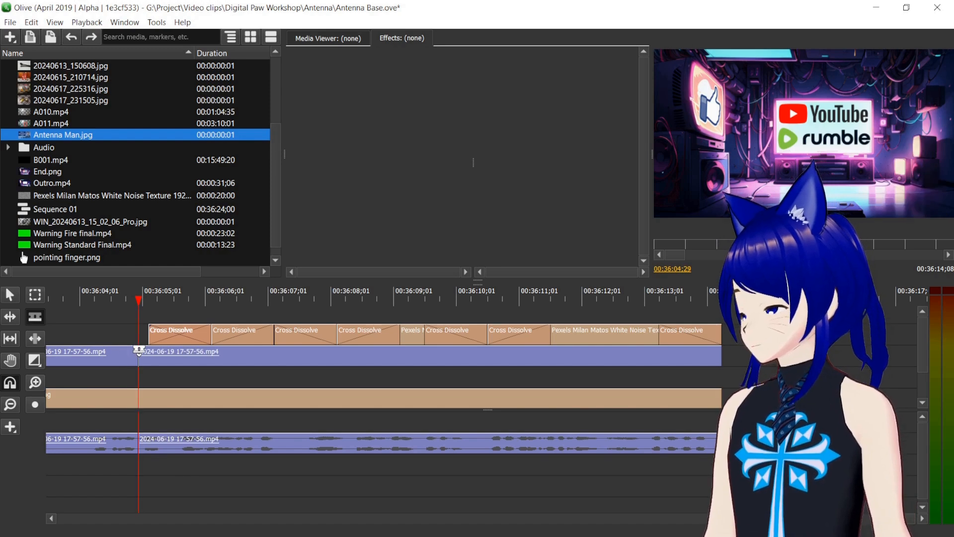
left_click(8, 295)
Look at the audio transitions available for the footage clip after the 00:36:04;29 cut without applying one
left_click(172, 437)
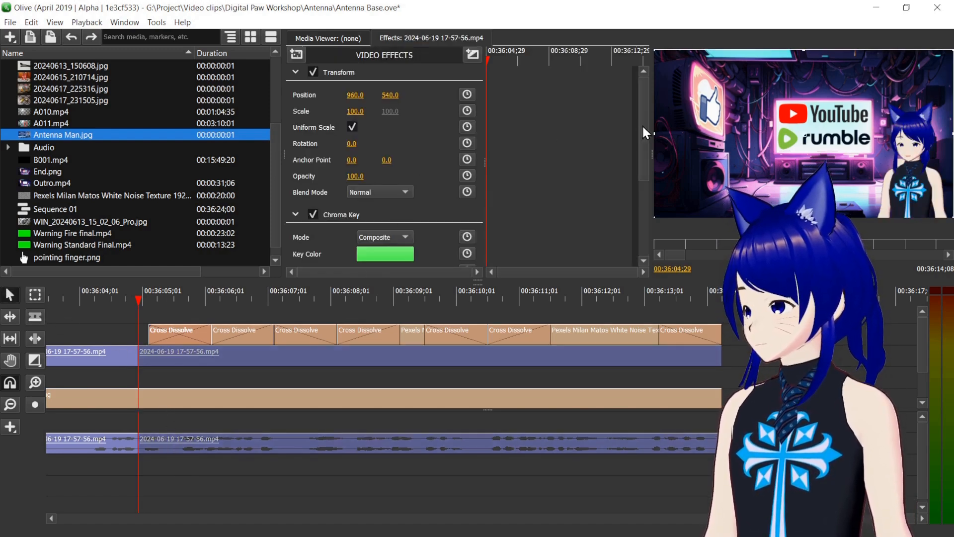
left_click_drag(639, 124, 638, 201)
left_click(473, 166)
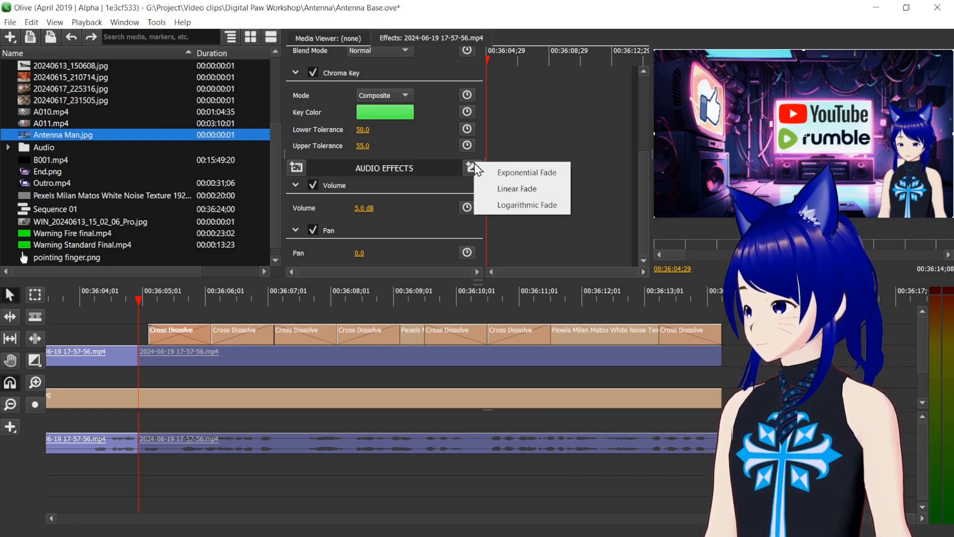
left_click(281, 465)
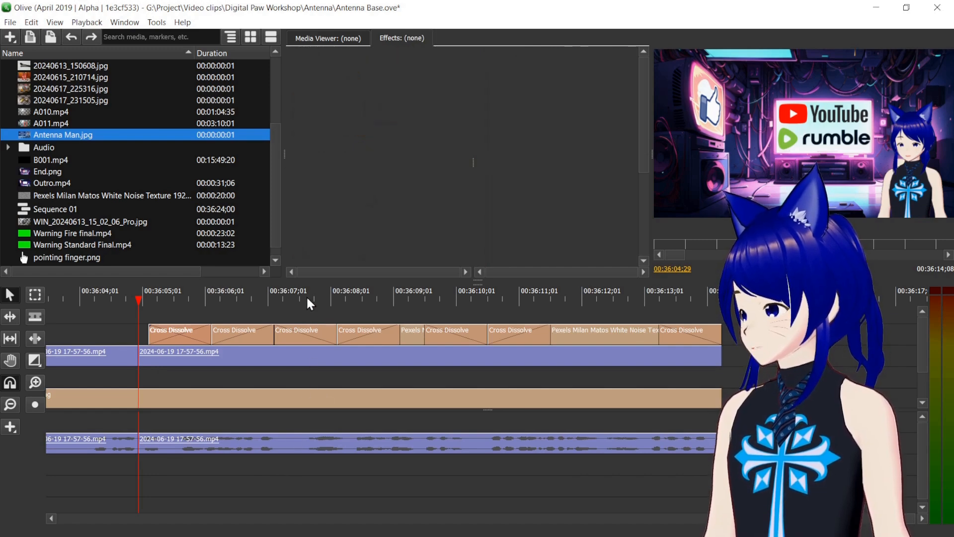
Review the closing footage clip's audio Volume setting and keyframe option at 00:36:07;04, 00:36:05;04 and the sequence's end
left_click_drag(306, 295, 274, 293)
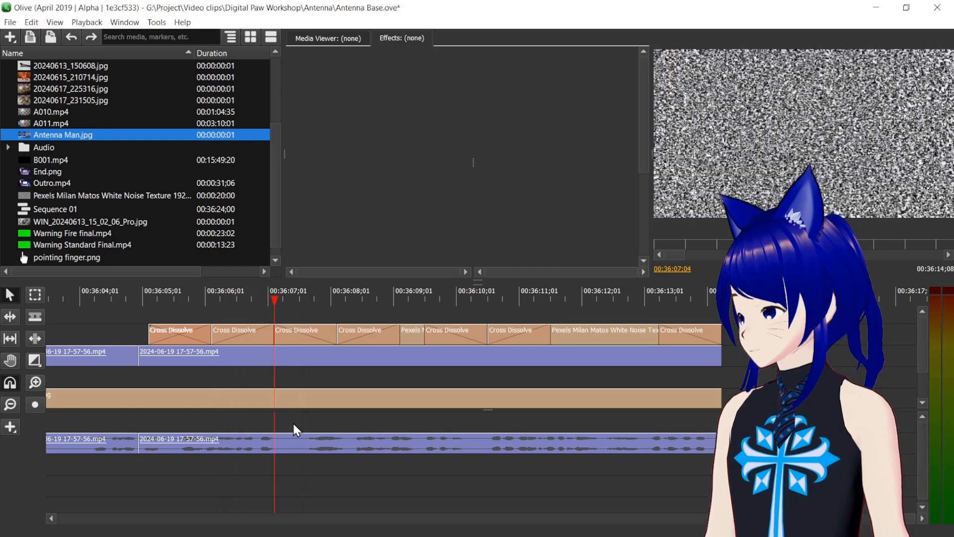
left_click(297, 448)
left_click_drag(649, 178, 633, 252)
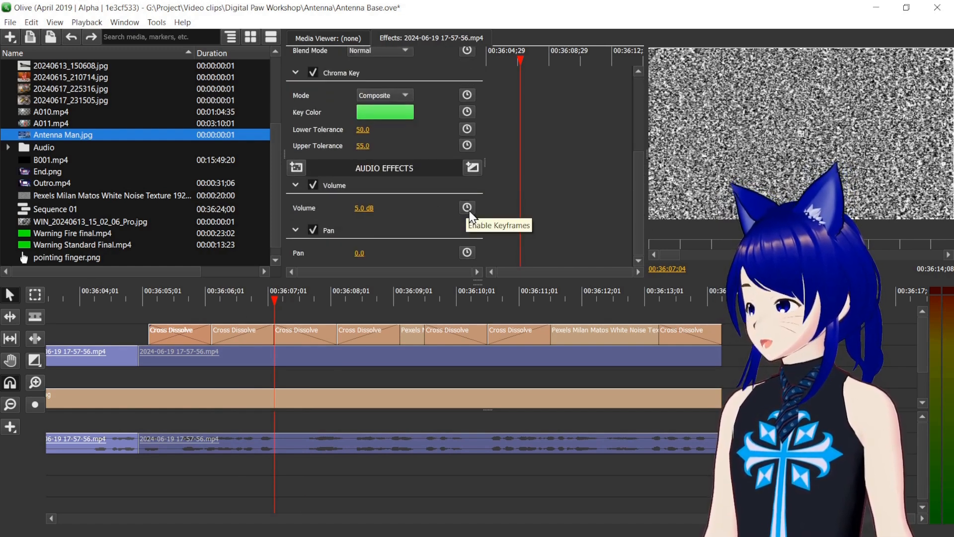
left_click(141, 301)
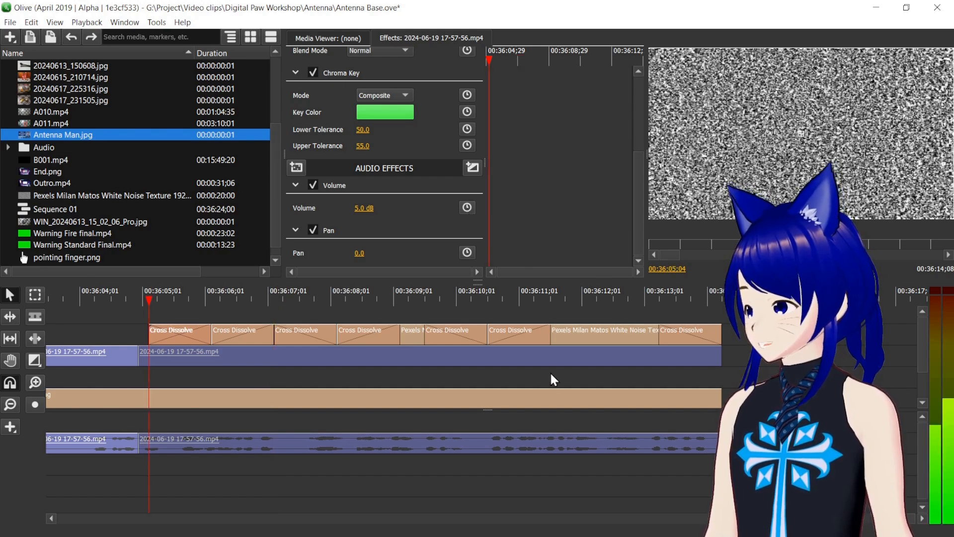
left_click(716, 294)
left_click_drag(355, 207, 347, 207)
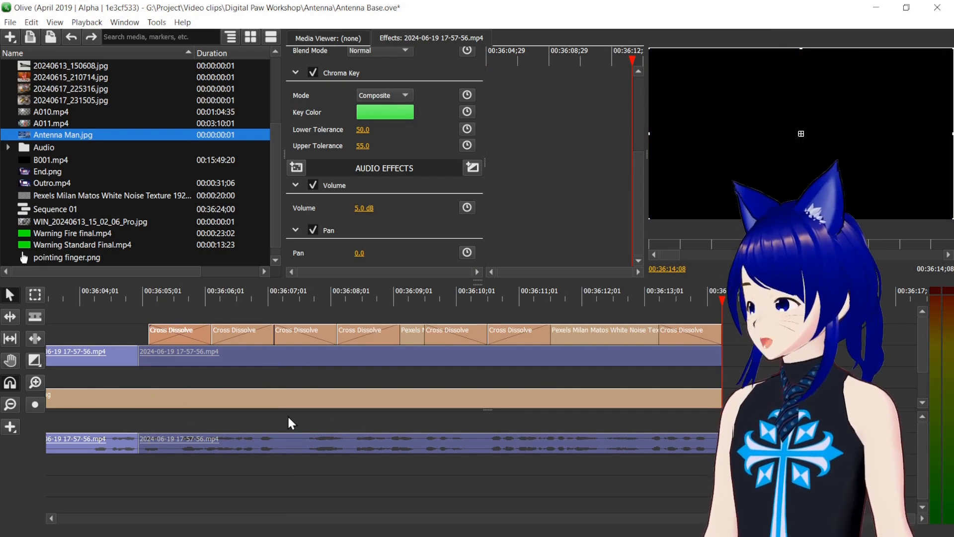
left_click(281, 303)
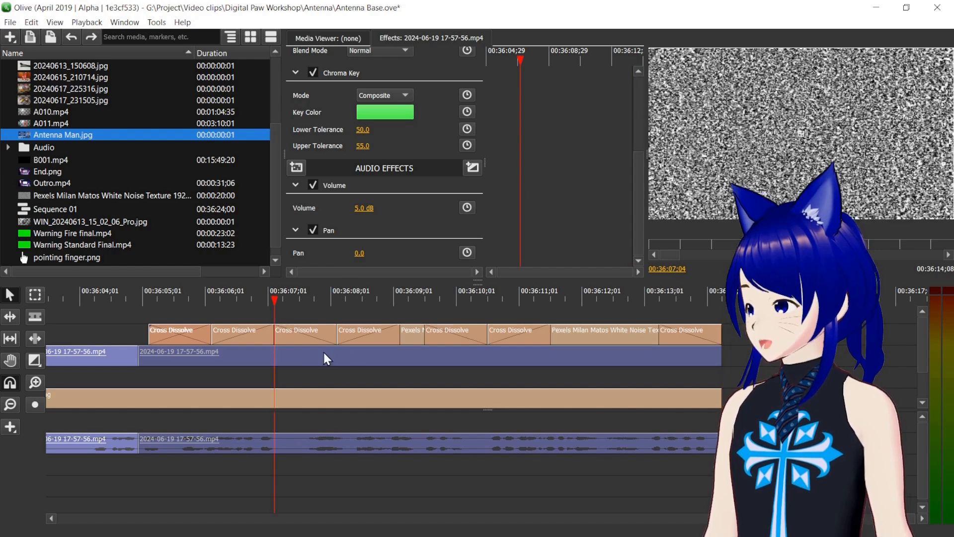
Try an Exponential Fade on the audio of the closing footage clip after 00:36:04;29 and play it back
left_click(473, 168)
left_click(491, 182)
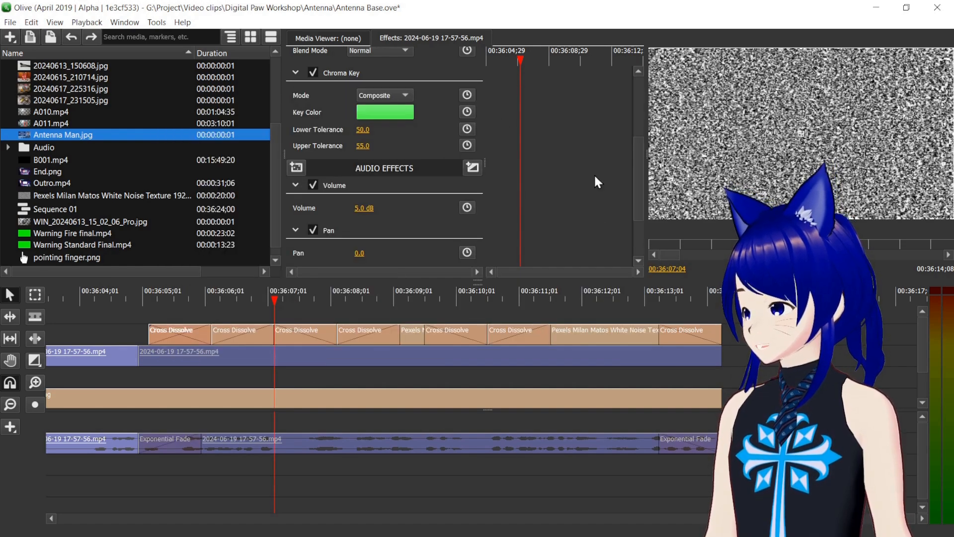
scroll(636, 171, "down", 1)
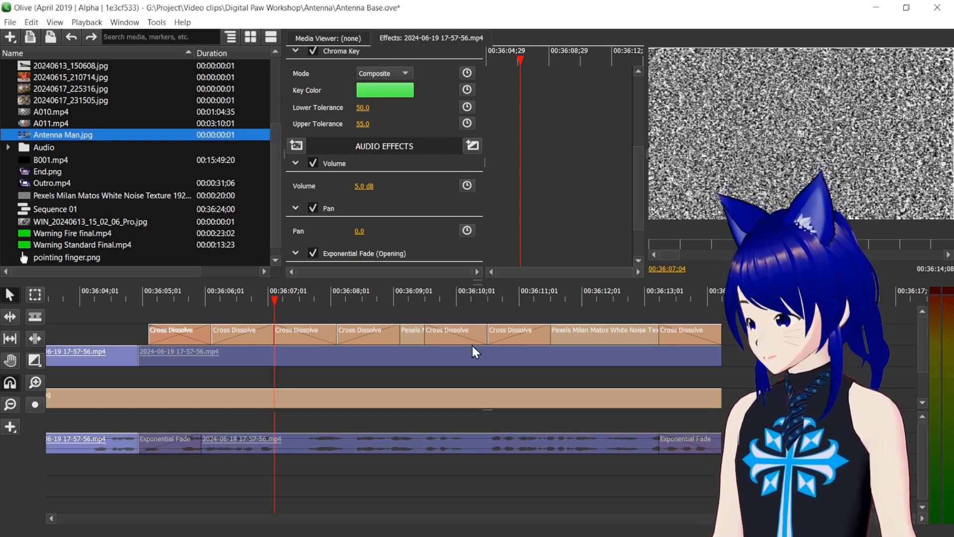
left_click(127, 296)
key("space")
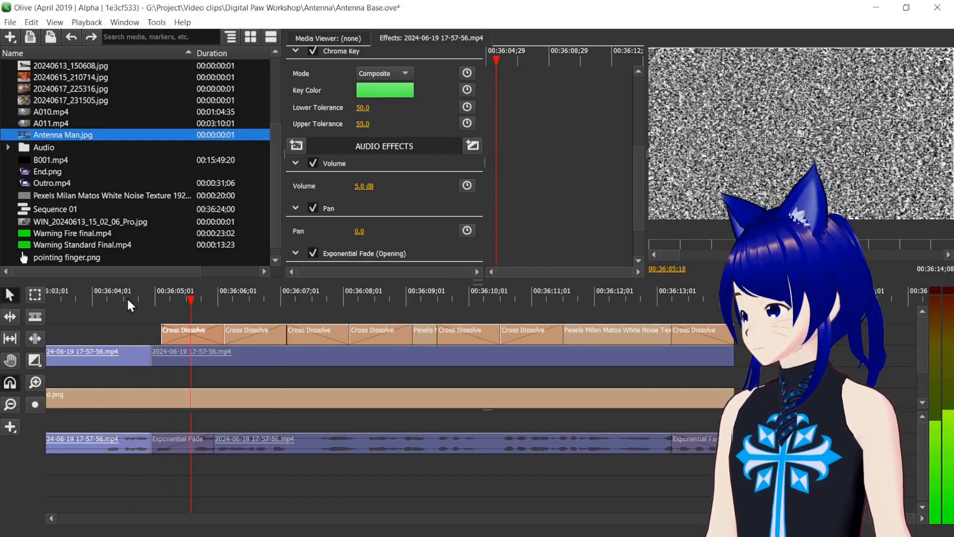
key("space")
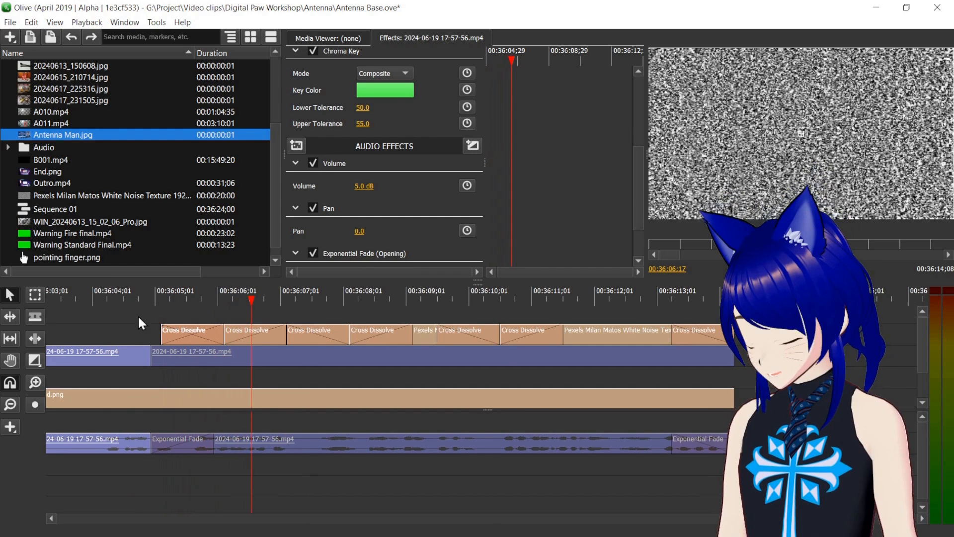
key("ctrl+z")
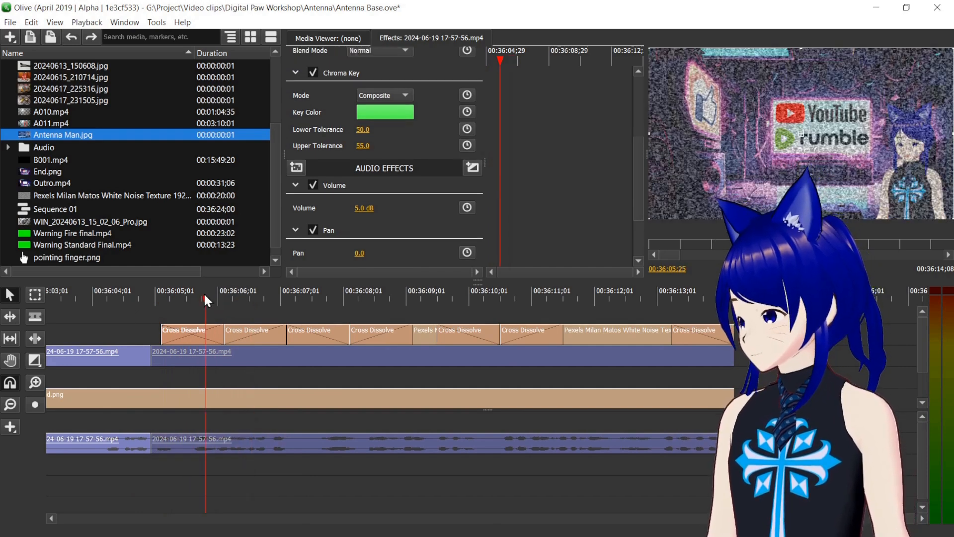
Split the closing footage and its audio at 00:36:05;20 and at 00:36:07;04
left_click_drag(200, 292, 195, 293)
key("c")
left_click(195, 440)
left_click_drag(257, 301, 287, 299)
left_click(288, 438)
Split the closing footage and its audio at 00:36:09;10, within the second noise segment, and return to the Pointer tool
left_click(413, 297)
left_click(414, 435)
left_click(437, 297)
key("ctrl+z")
left_click(425, 297)
left_click(424, 437)
mouse_move(564, 299)
left_mouse_down()
mouse_move(592, 297)
mouse_move(564, 298)
left_mouse_up()
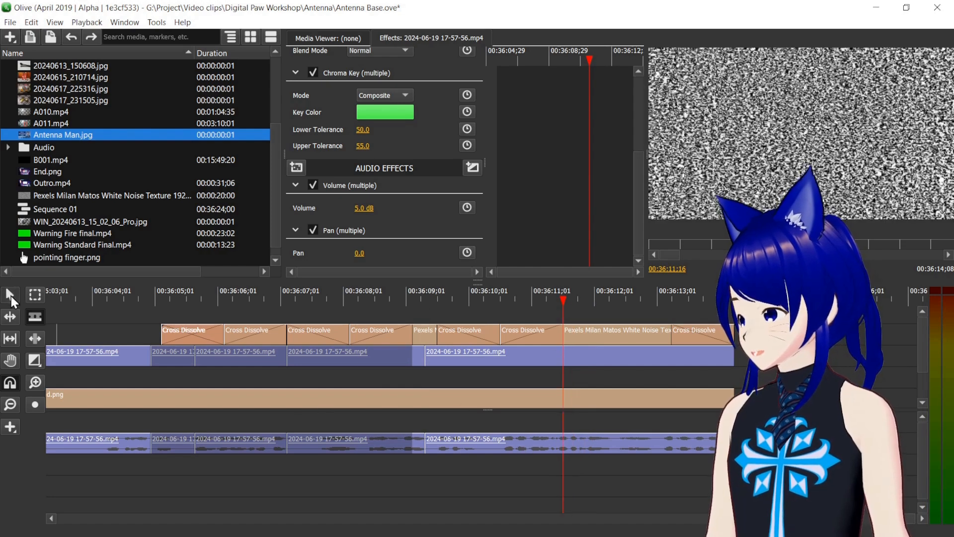
left_click(11, 296)
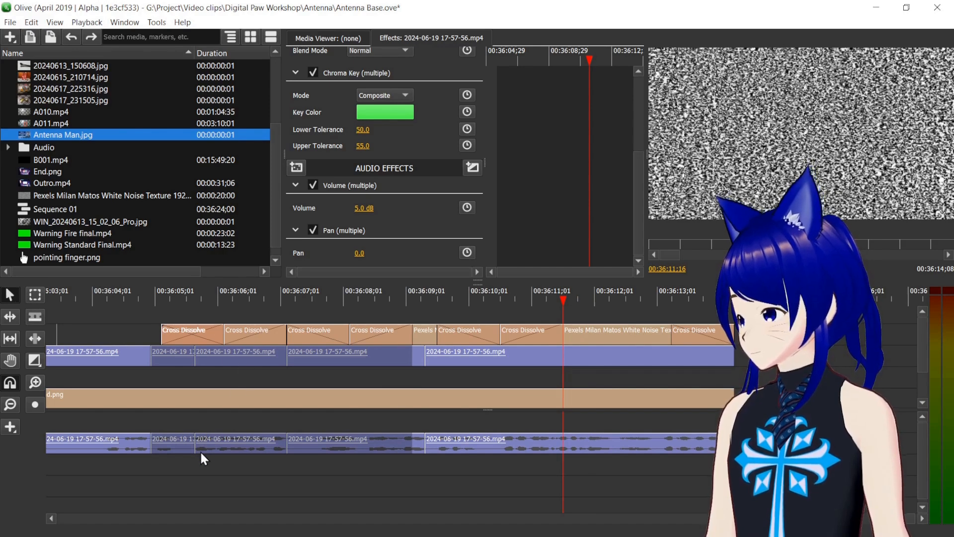
Play the first noise section and try an Exponential Fade on the audio of all the selected footage segments
left_click(165, 298)
key("space")
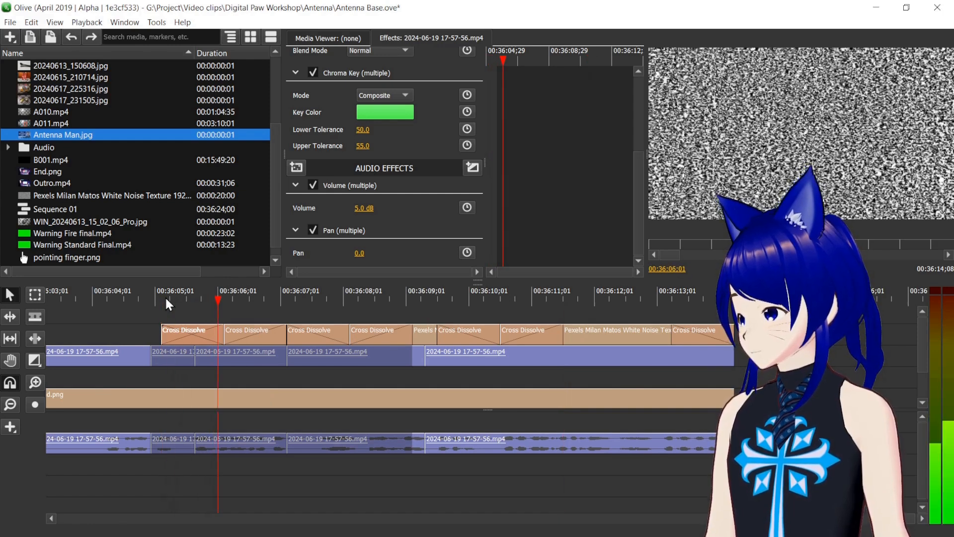
left_click(150, 298)
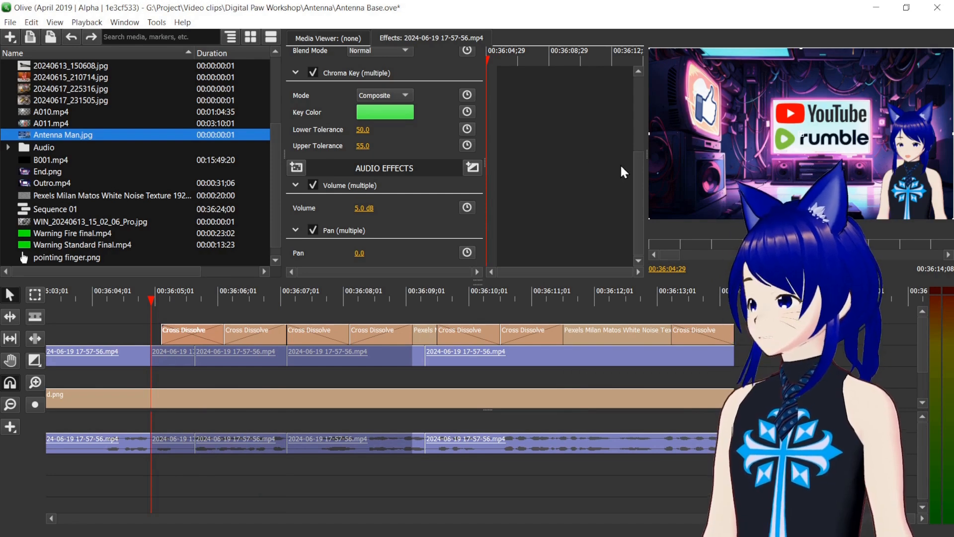
left_click(473, 168)
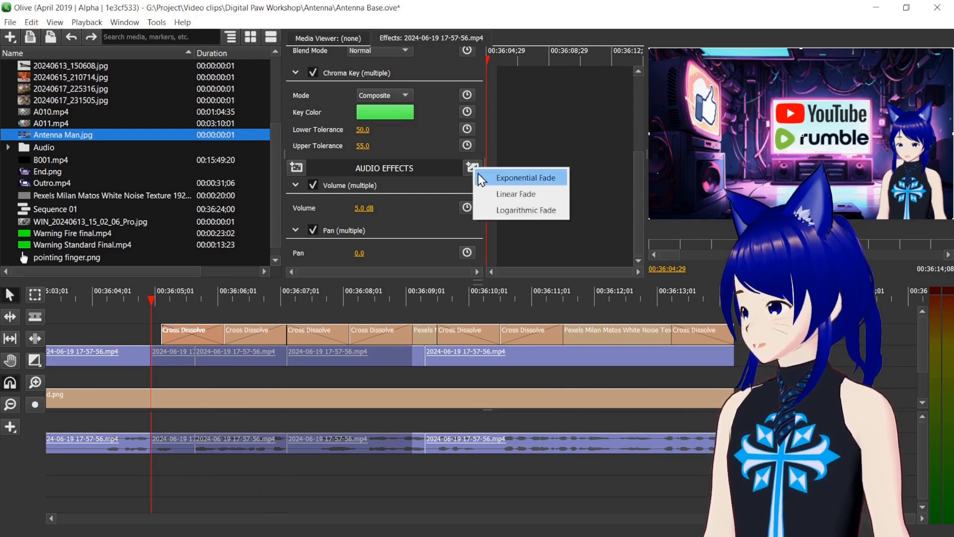
left_click(494, 176)
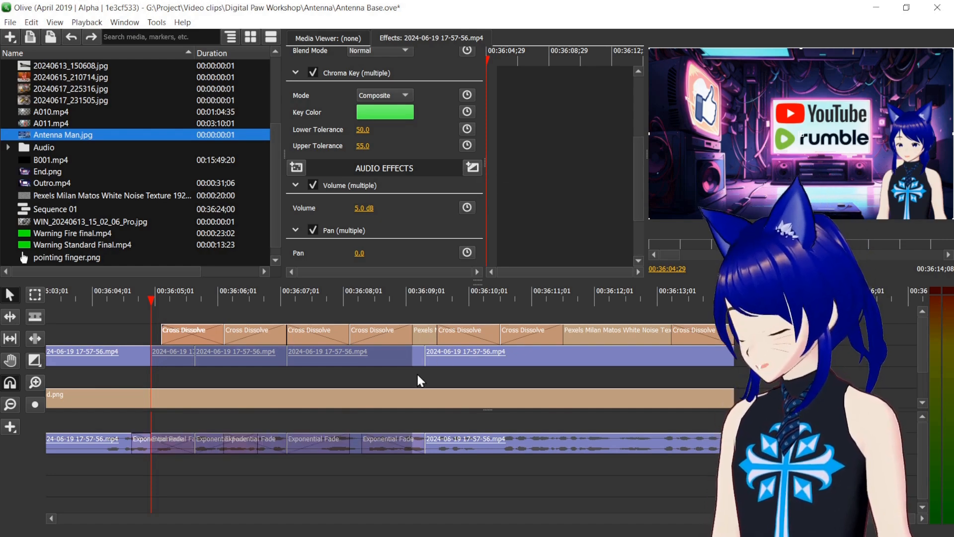
key("ctrl+z")
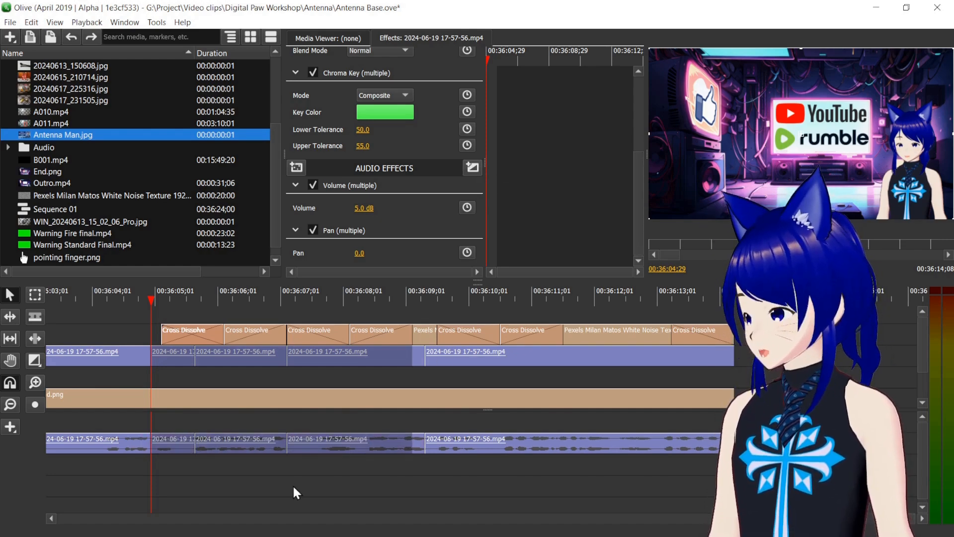
Try an Exponential Fade on only the audio segment between 00:36:05;20 and 00:36:07;04 and play it back
left_click(292, 484)
left_click(262, 450)
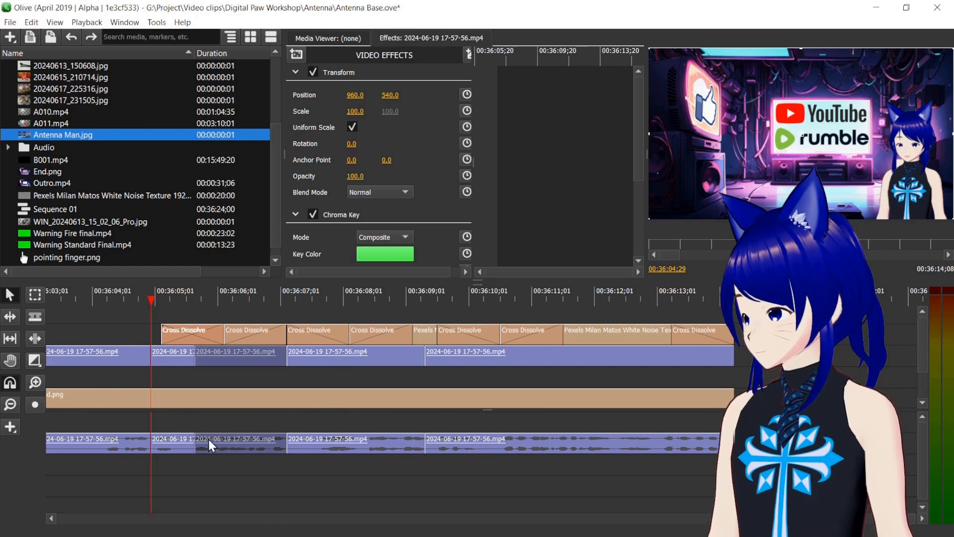
scroll(638, 159, "down", 5)
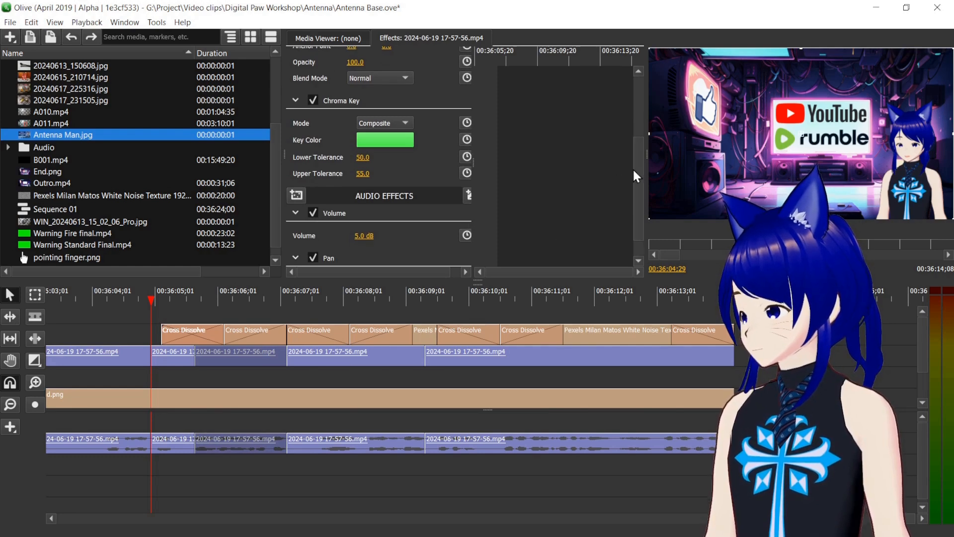
scroll(636, 208, "down", 1)
left_click(470, 168)
left_click(482, 181)
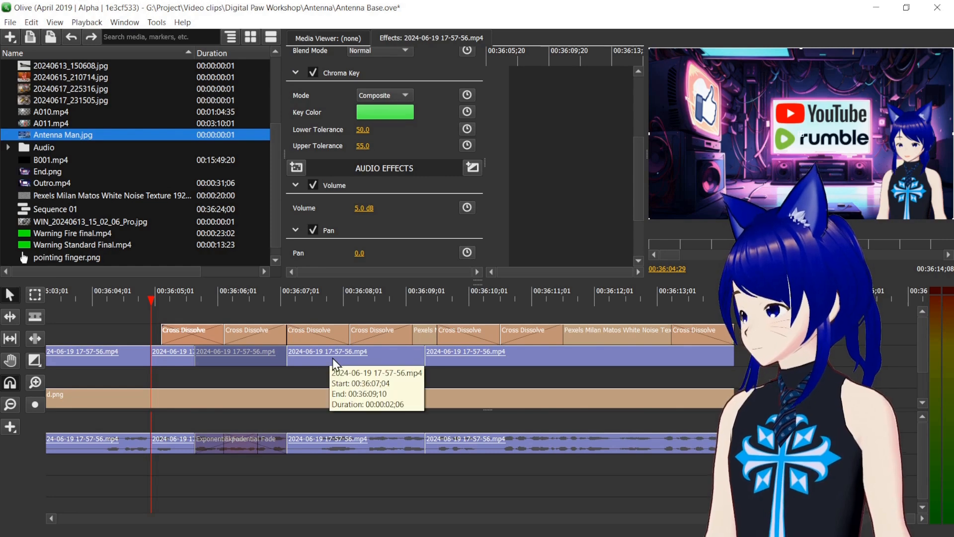
key("space")
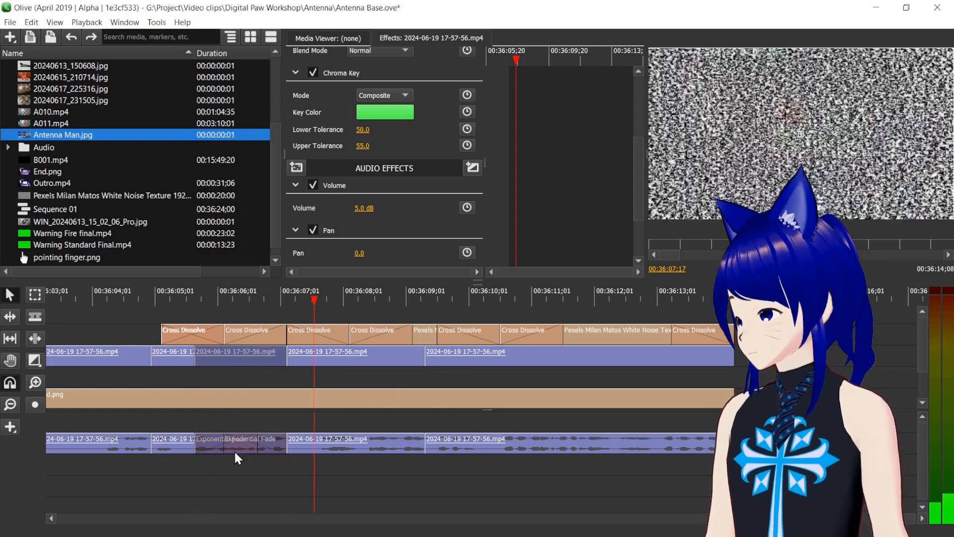
left_click(224, 301)
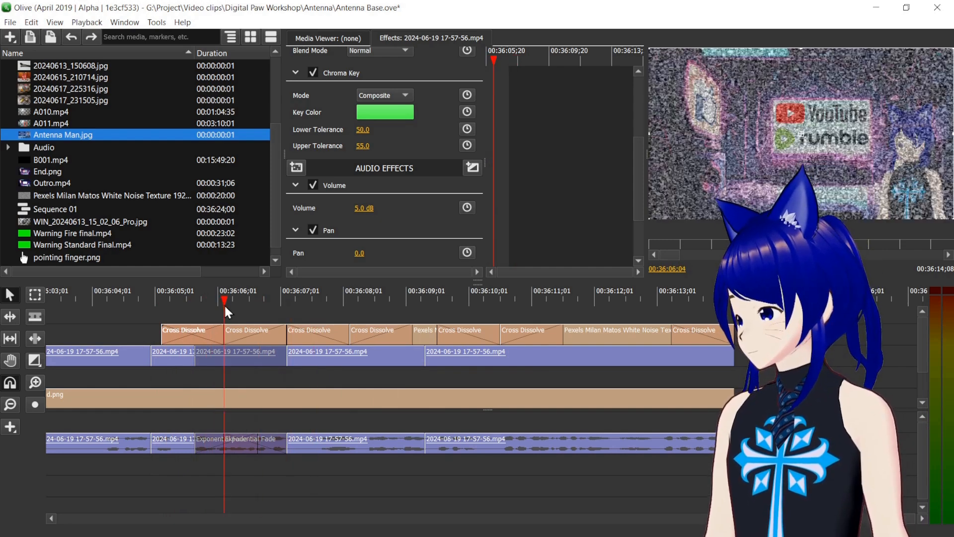
left_click(185, 465)
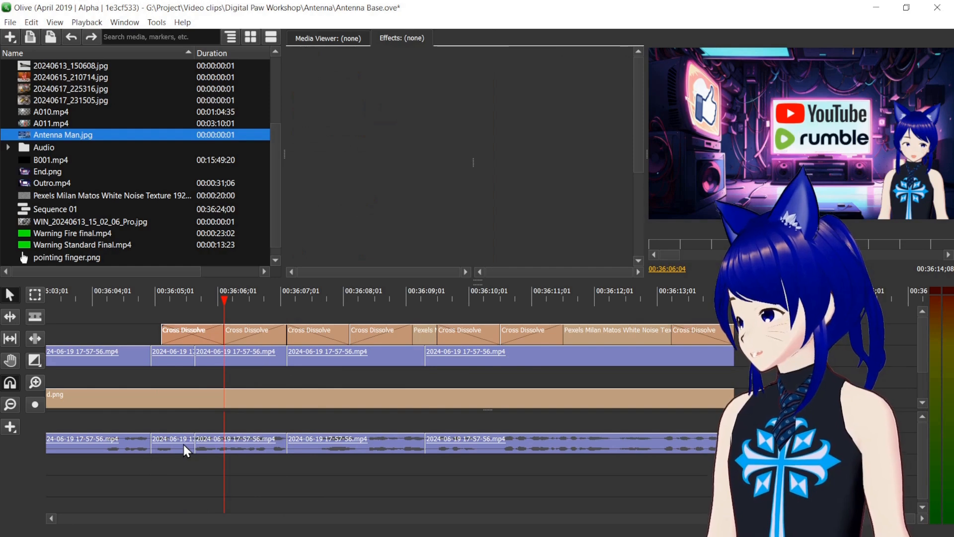
Try deleting the 00:36:05;20 to 00:36:07;04 footage segment and extending the preceding segment to 00:36:07;04
left_click(183, 444)
left_click(209, 444)
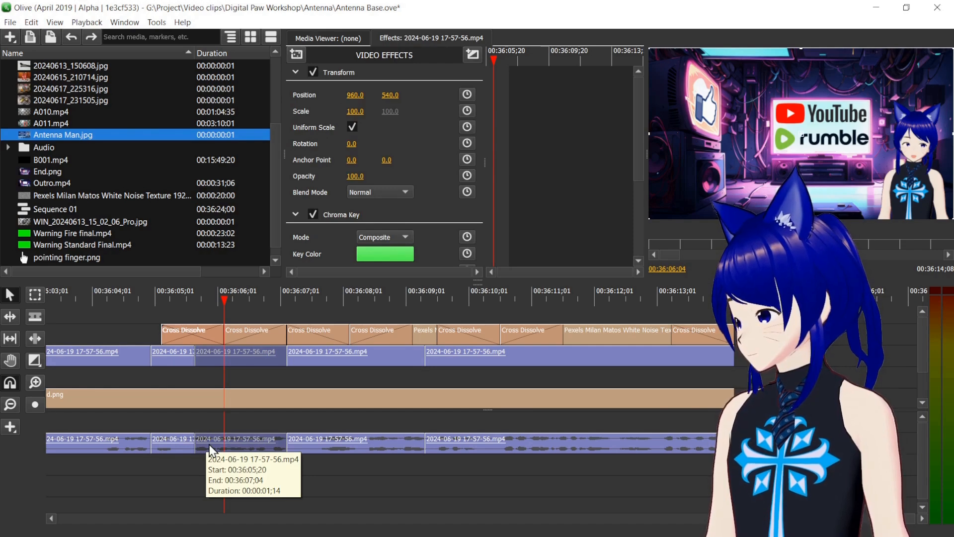
key("Delete")
left_click_drag(194, 446, 286, 446)
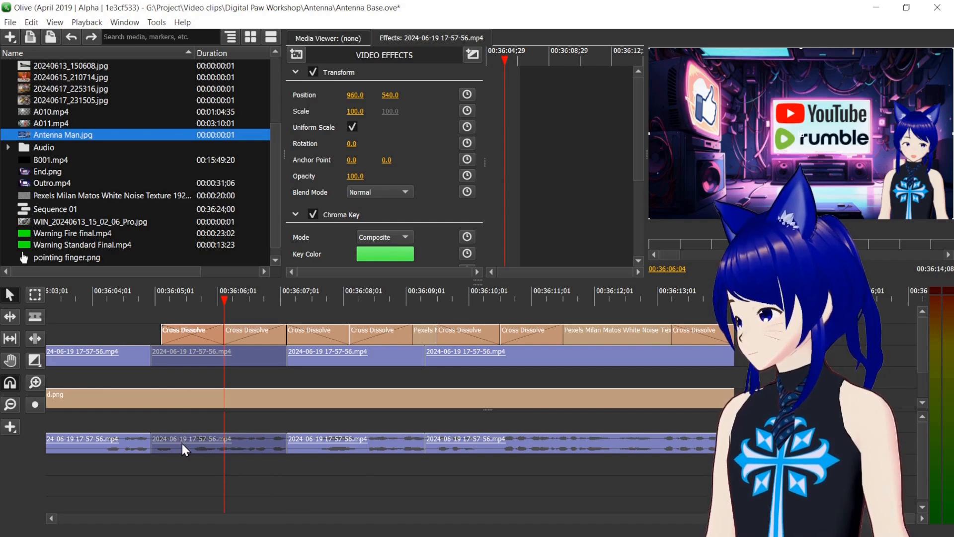
left_click(179, 483)
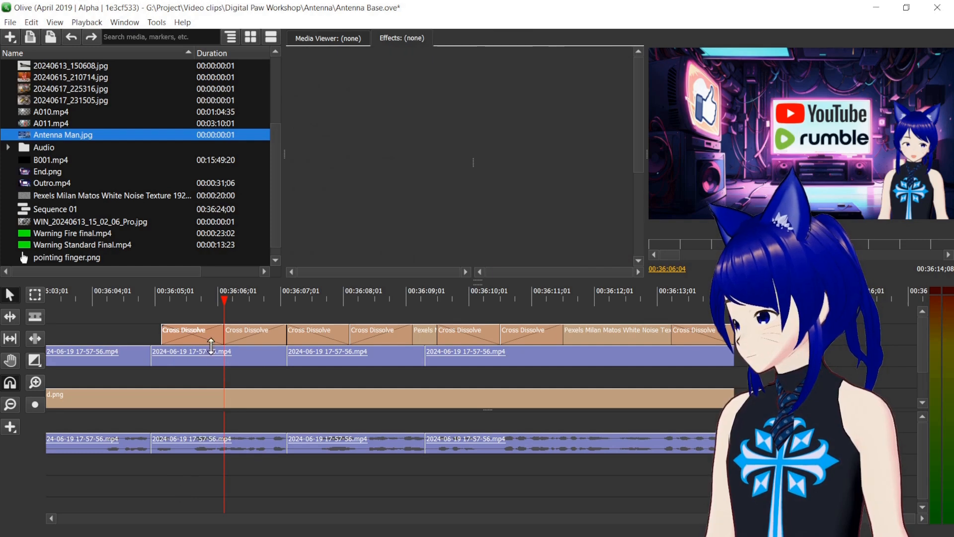
left_click(223, 351)
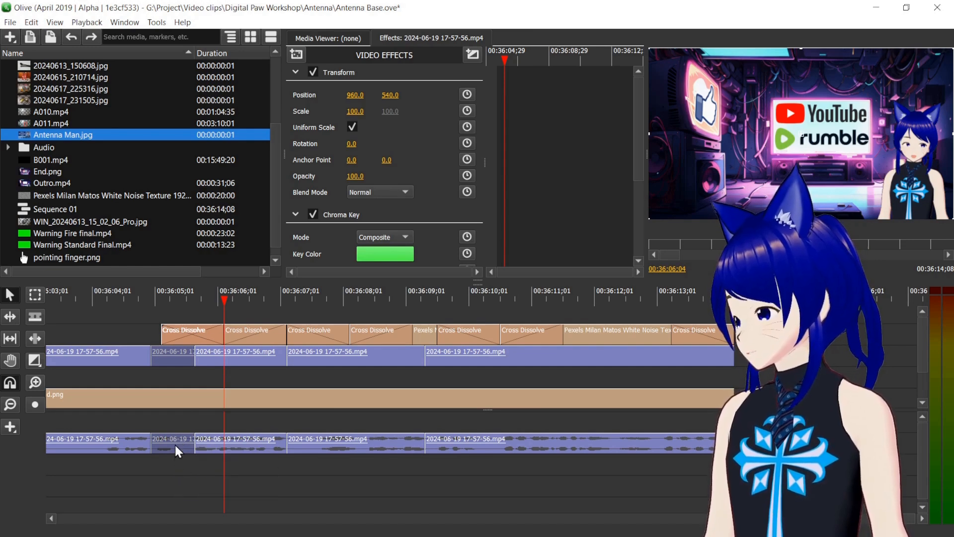
Add an Exponential Fade to the audio of the footage segment between 00:36:04;29 and 00:36:05;20
left_click_drag(637, 115, 638, 210)
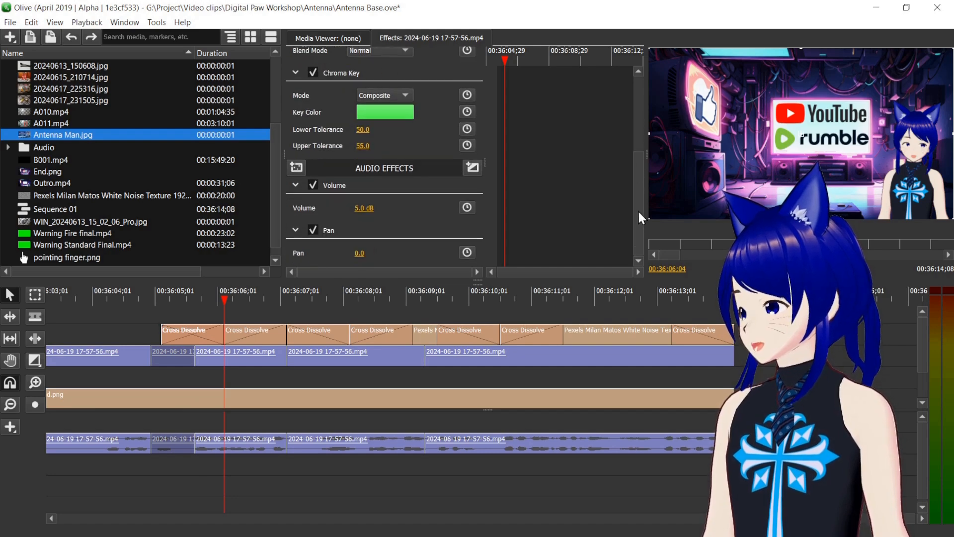
left_click(470, 167)
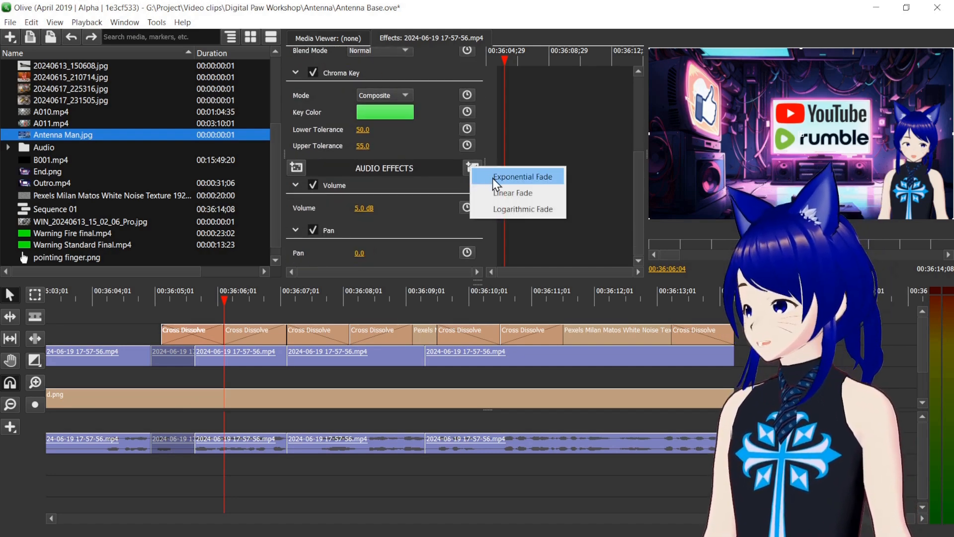
left_click(496, 178)
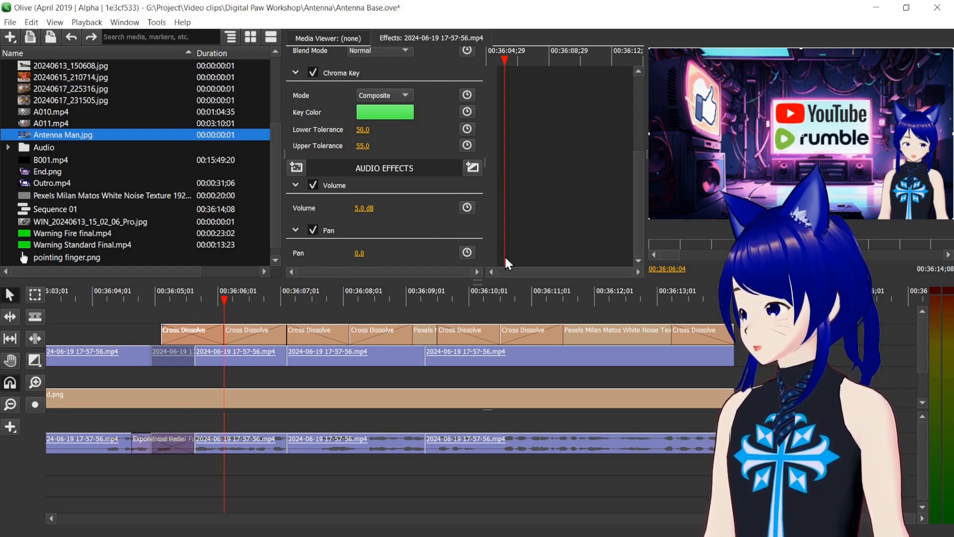
Disable the opening Exponential Fade on the 00:36:04;29 audio segment and play the section from just before it
left_click(34, 382)
left_click(35, 382)
left_click(334, 443)
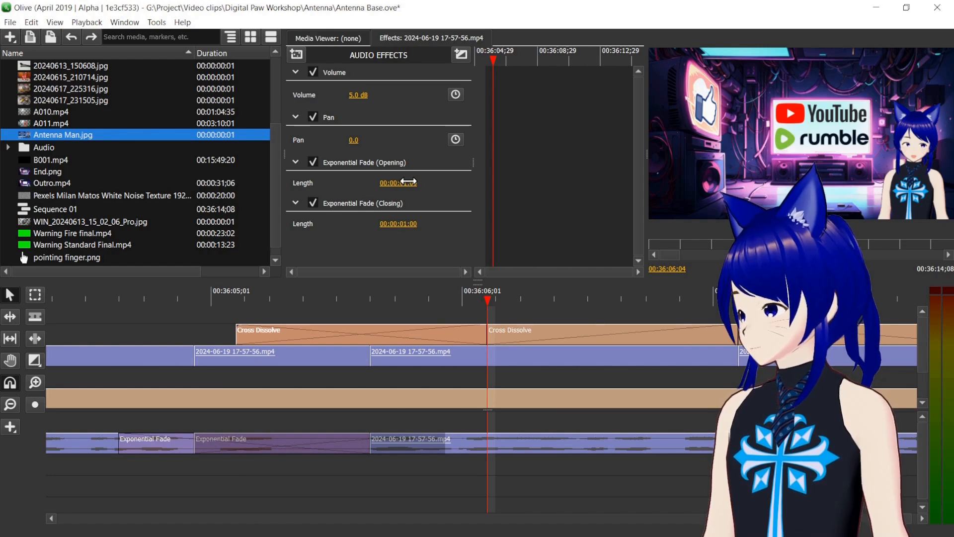
left_click(311, 164)
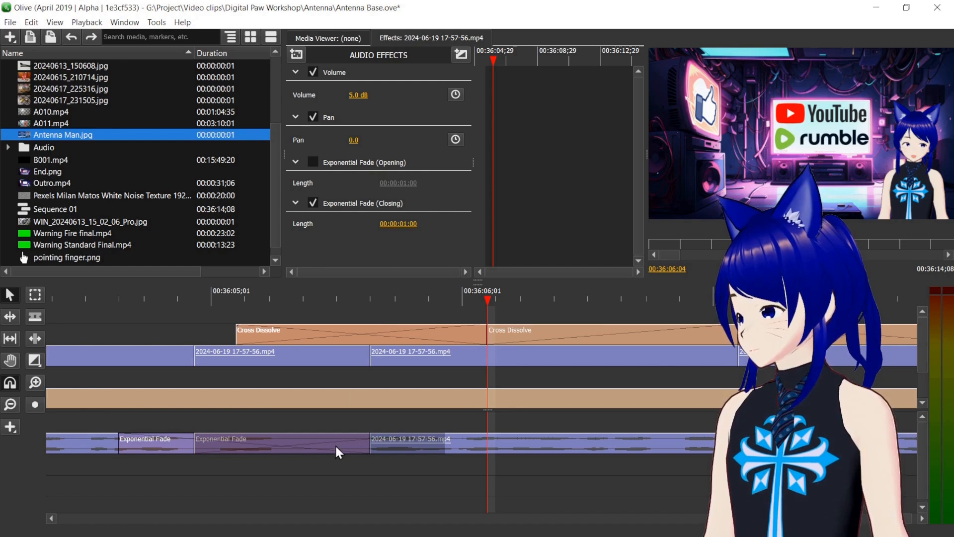
left_click(308, 482)
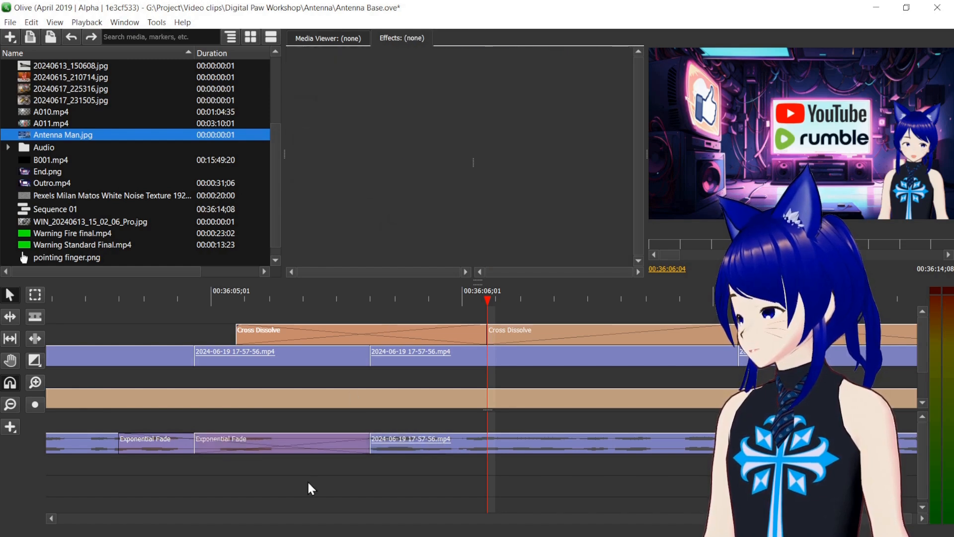
left_click(133, 300)
key("space")
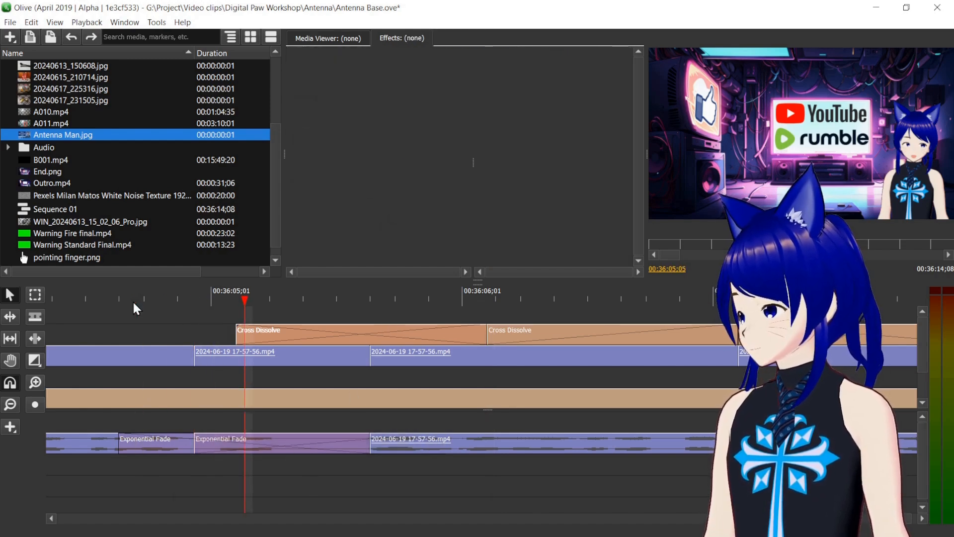
Set the closing Exponential Fade's length on the 00:36:04;29 audio segment to 00:00:00;01
left_click(219, 443)
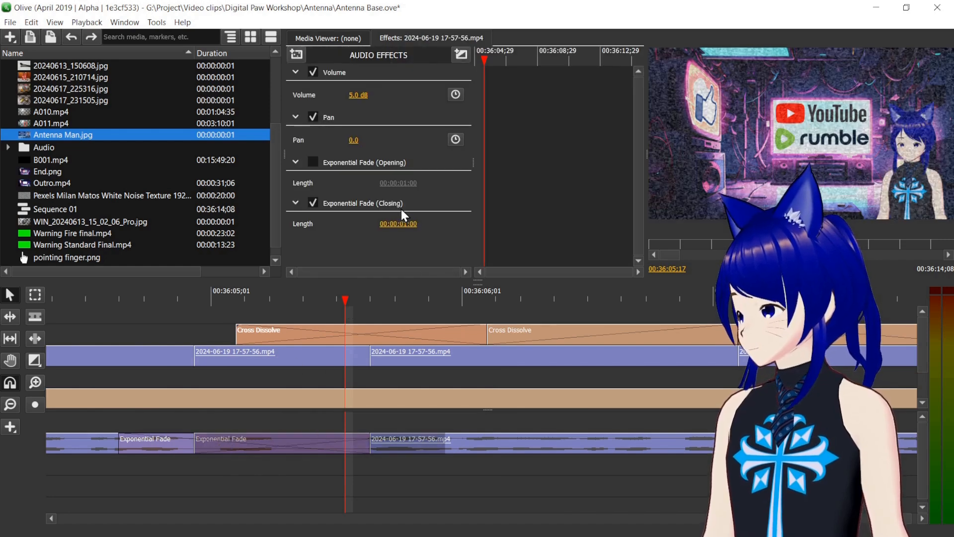
left_click(400, 219)
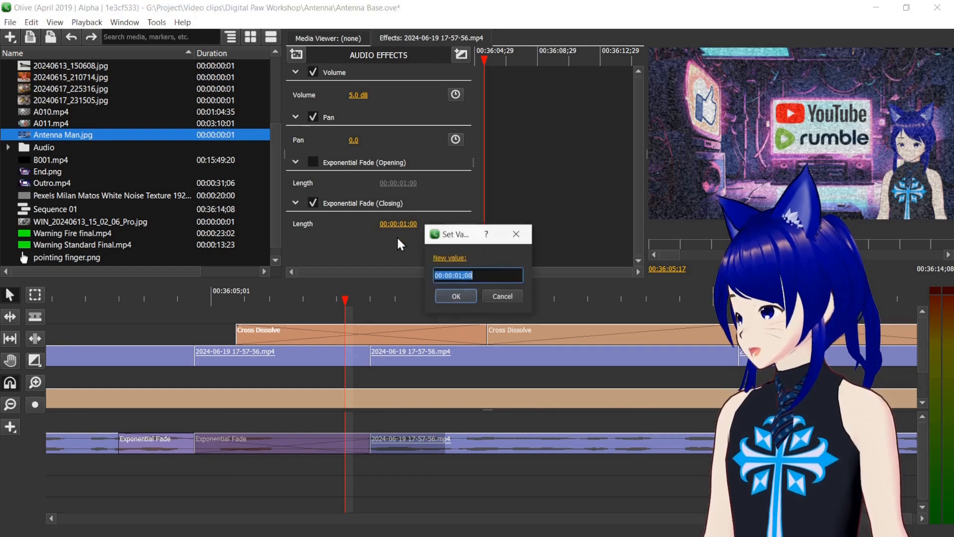
type("1")
key("Return")
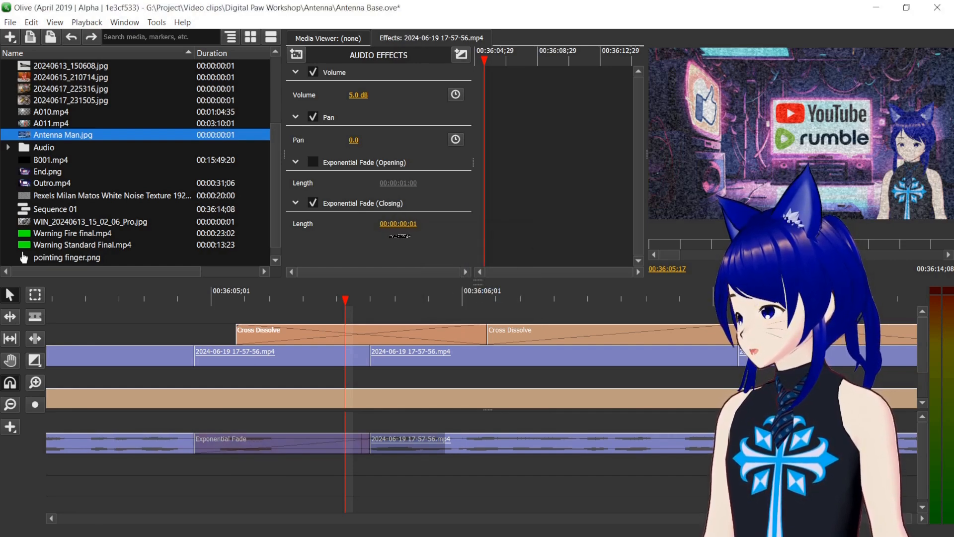
Try to set the closing Exponential Fade's length to 30 frames
left_click(398, 224)
left_click(466, 275)
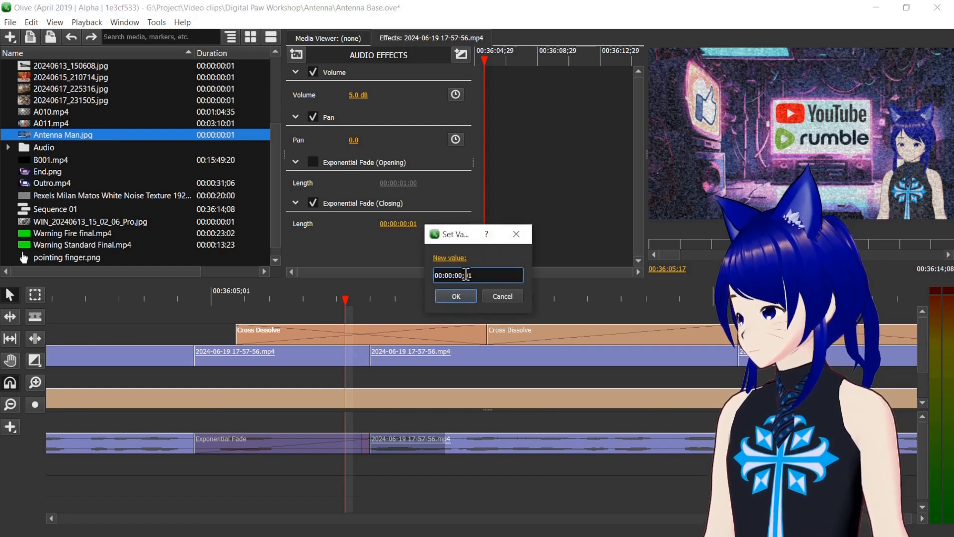
key("BackSpace")
type("3")
key("Delete")
type("0")
left_click(466, 296)
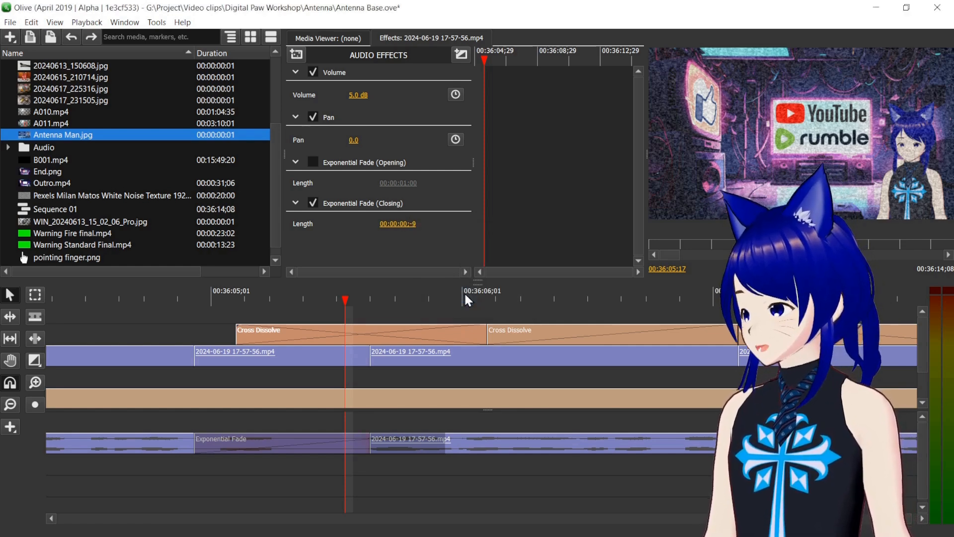
Try to set the closing Exponential Fade's length on the 00:36:04;29 audio segment to 20 frames
left_click(411, 226)
left_click(483, 274)
key("BackSpace")
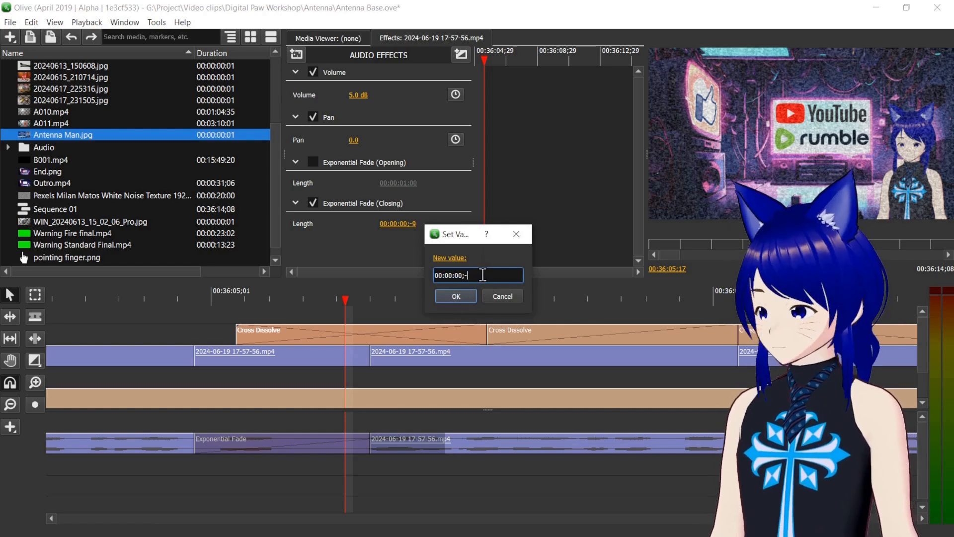
type("20")
key("Return")
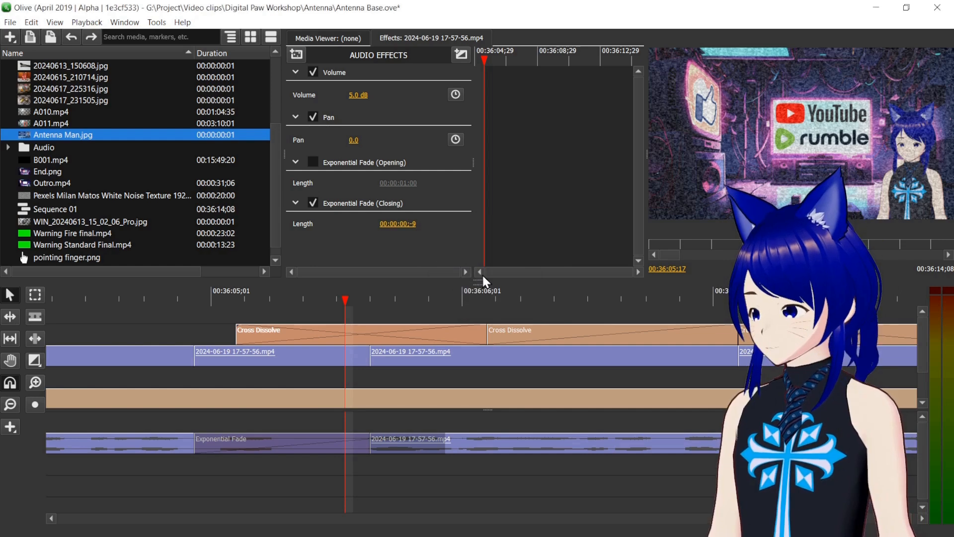
left_click(404, 223)
left_click(482, 276)
key("BackSpace")
key("BackSpace")
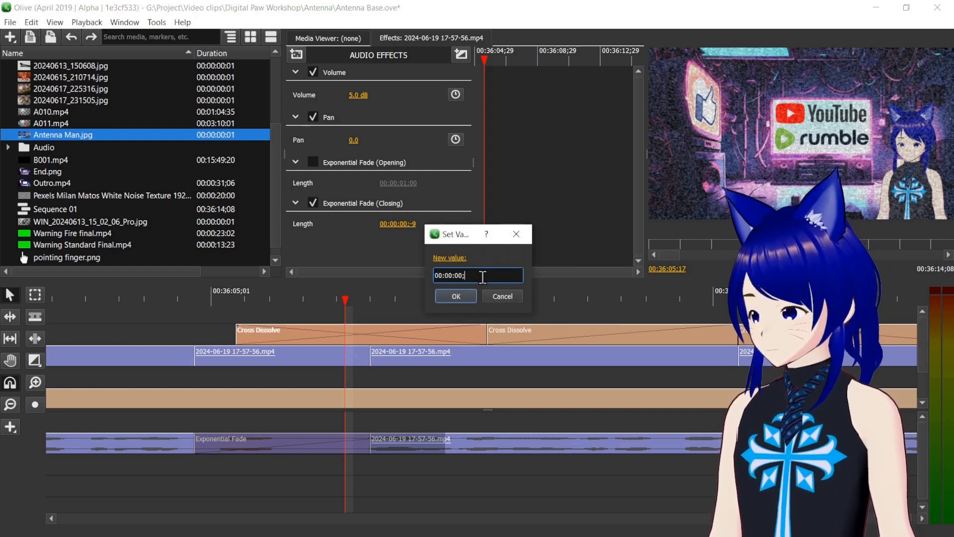
type("20")
key("Return")
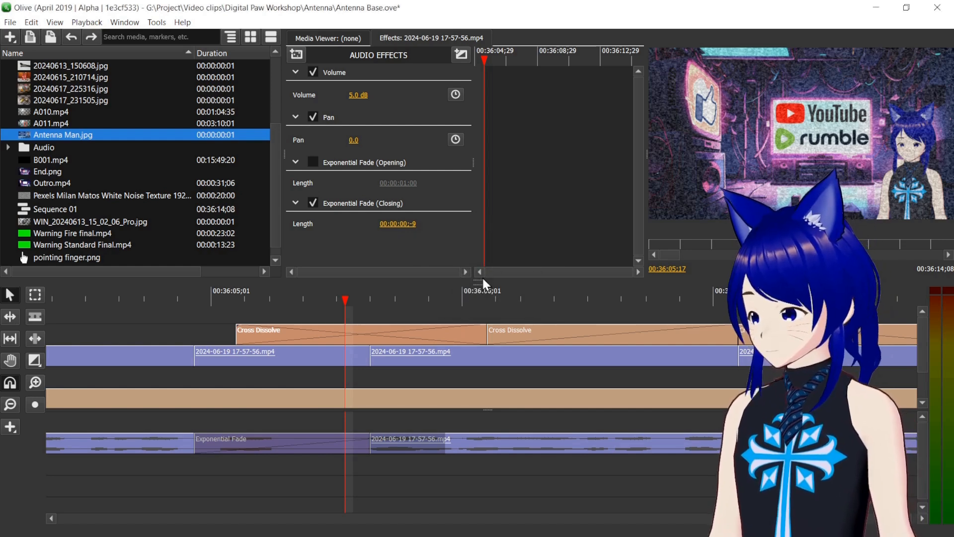
Adjust the closing Exponential Fade's length to 00:00:00;01, and try to re-enter it without the last digit
left_click_drag(391, 224, 396, 231)
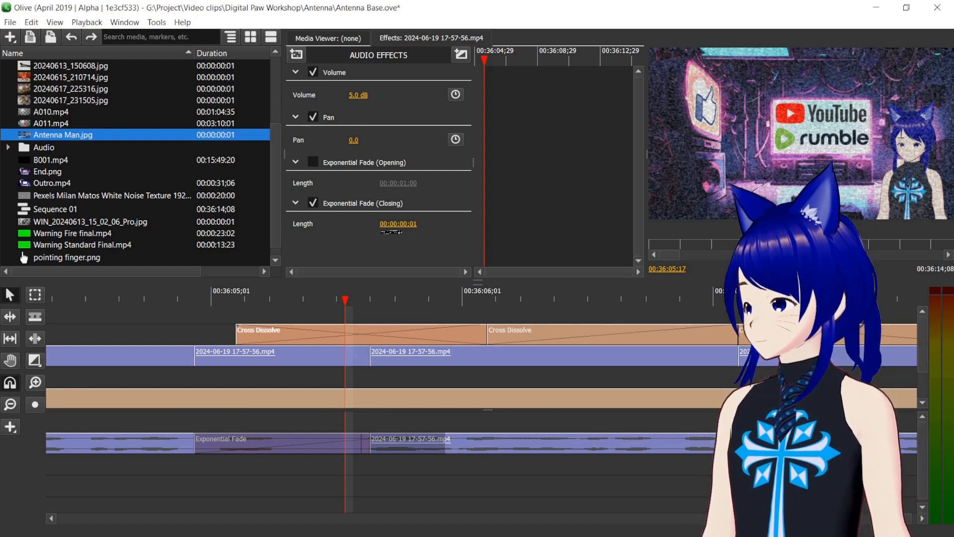
left_click(396, 226)
left_click(471, 277)
key("BackSpace")
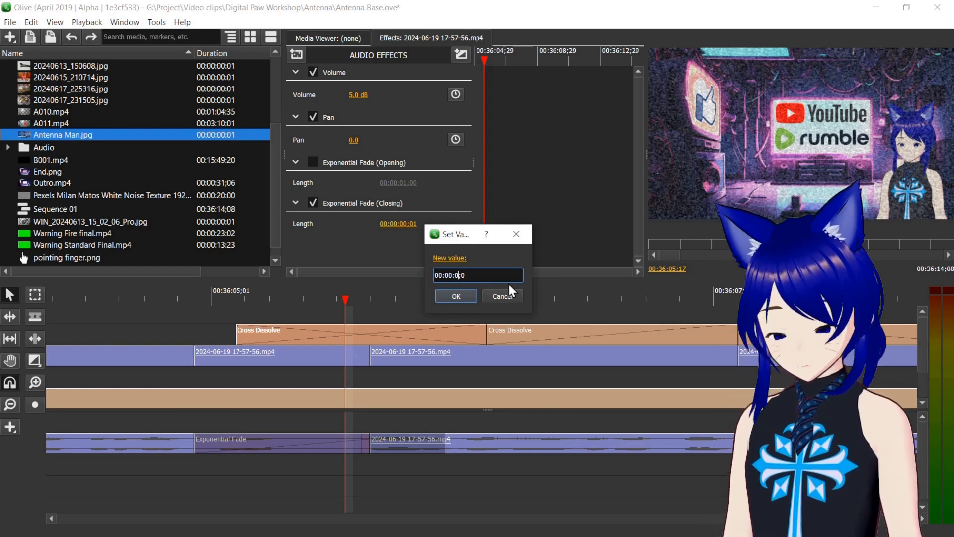
key("Return")
Set the closing Exponential Fade's length on the 00:36:04;29 audio segment to 00:00:01;00
left_click(397, 224)
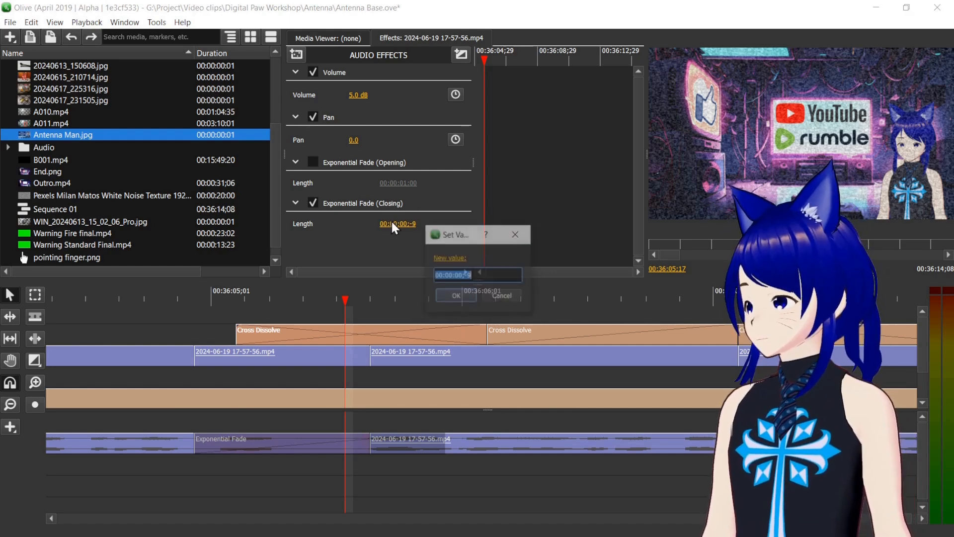
left_click(478, 274)
key("Left")
key("Left")
key("Left")
key("BackSpace")
type("1")
key("Delete")
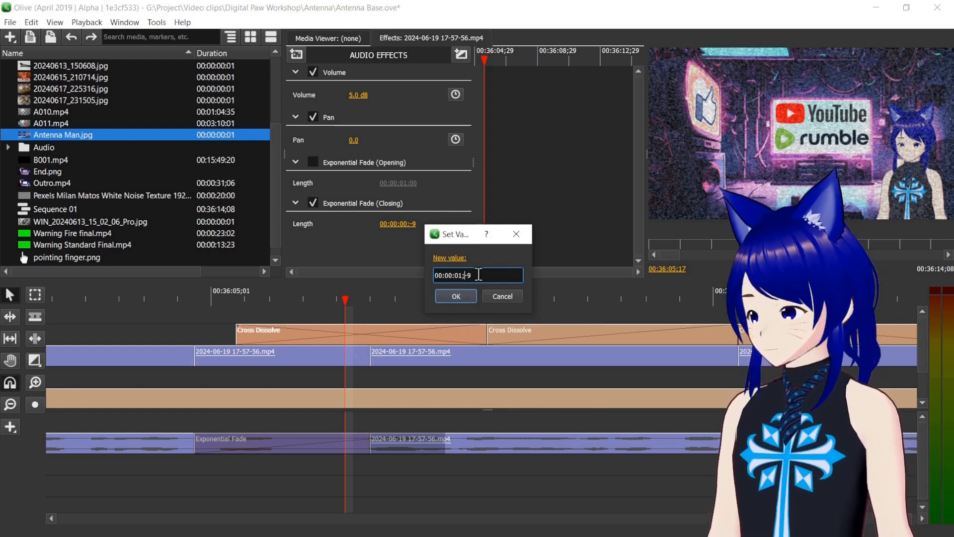
type("00")
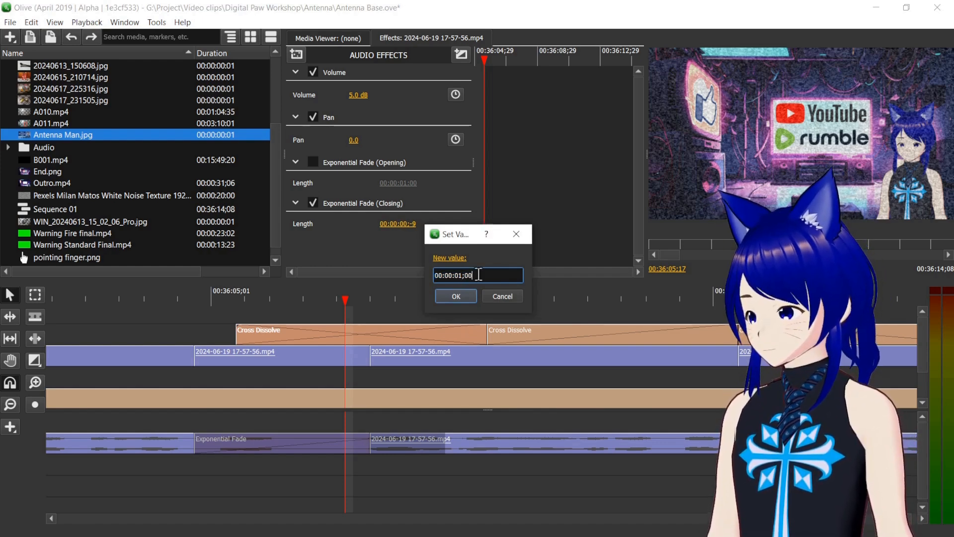
left_click(460, 294)
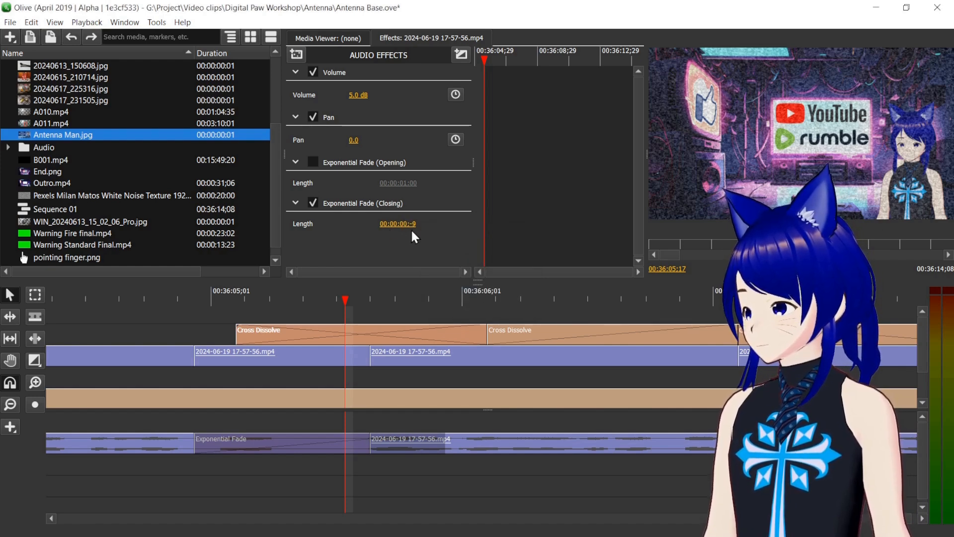
left_click(278, 297)
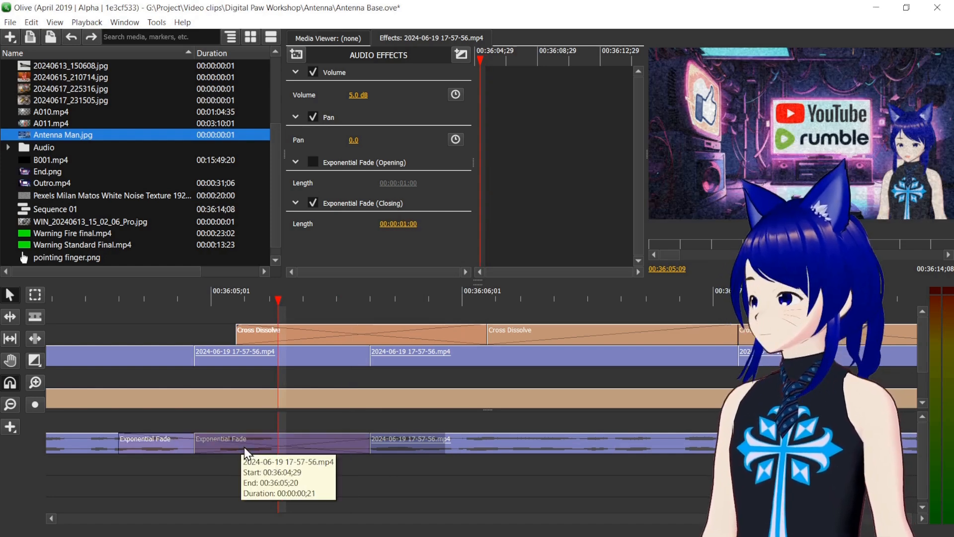
Try to set the closing Exponential Fade's length to 00:00:00;30, and undo the last change
left_click(397, 224)
left_click(459, 275)
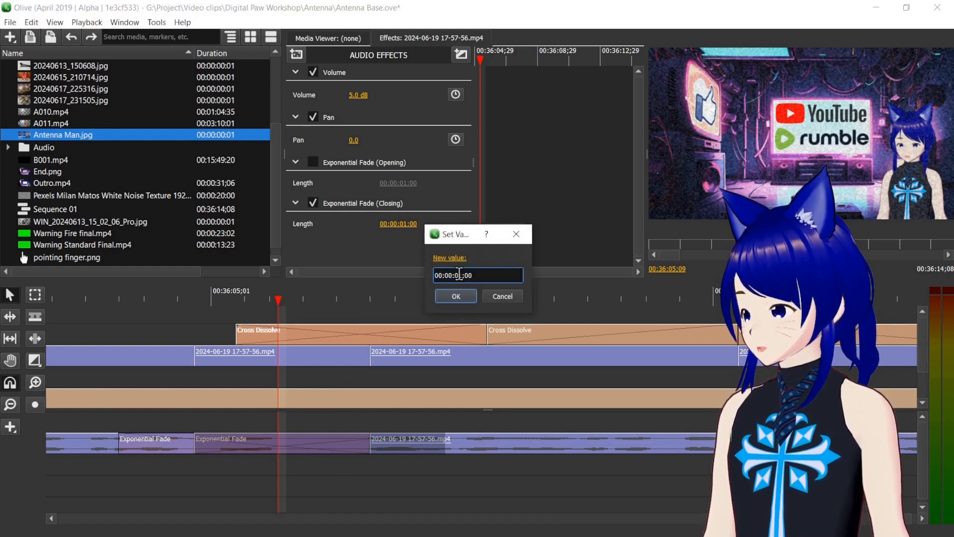
type("0;")
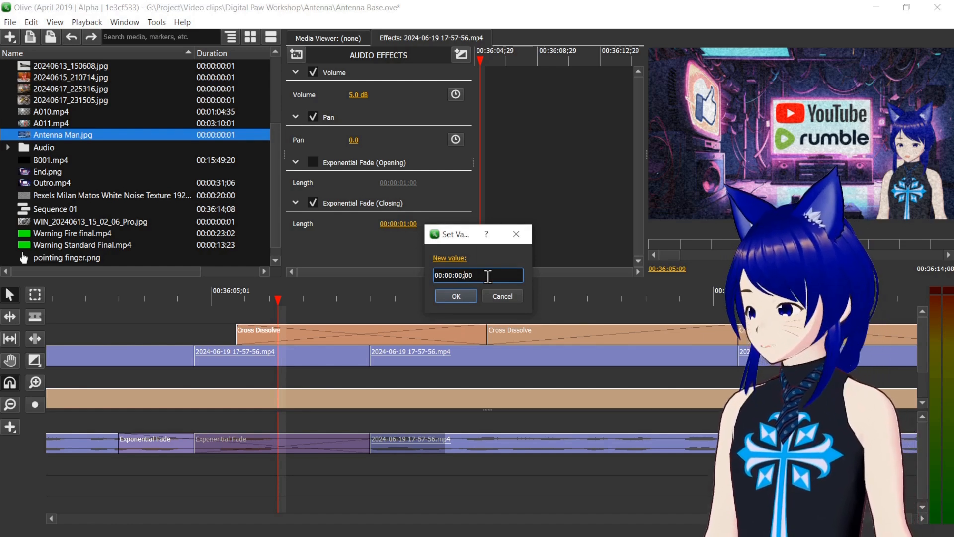
type("1")
key("BackSpace")
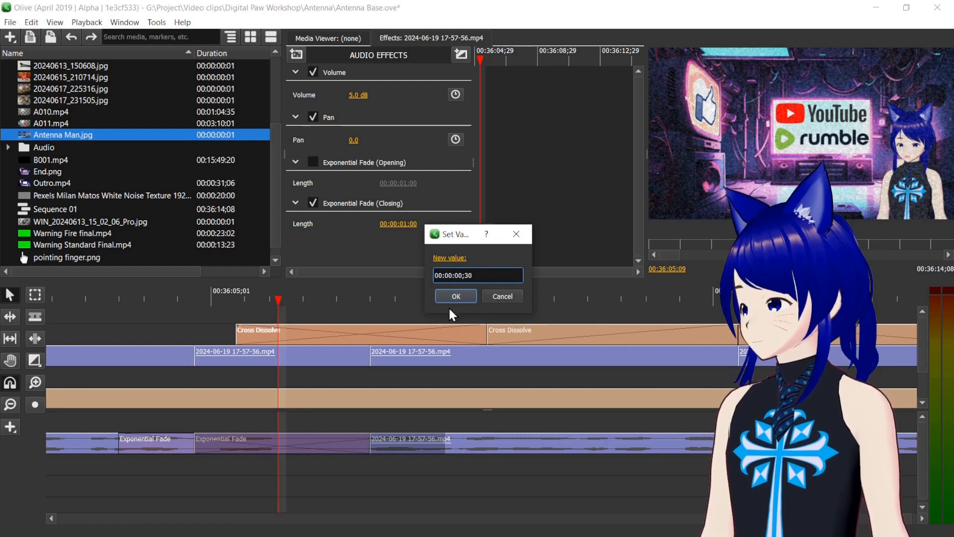
left_click(447, 293)
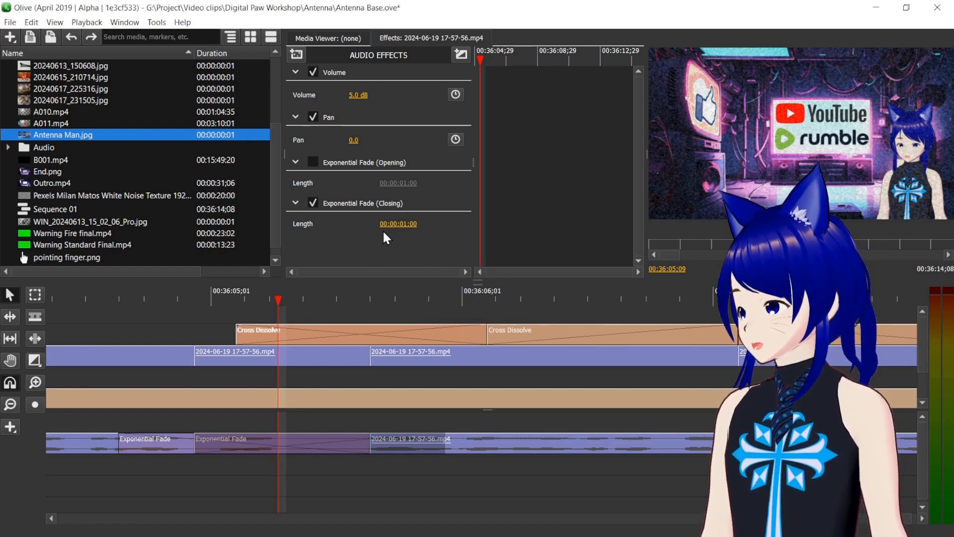
key("ctrl+z")
Play the timeline across the 00:36:04;29 audio segment and delete the segment's Exponential Fades
left_click(172, 297)
left_click(11, 403)
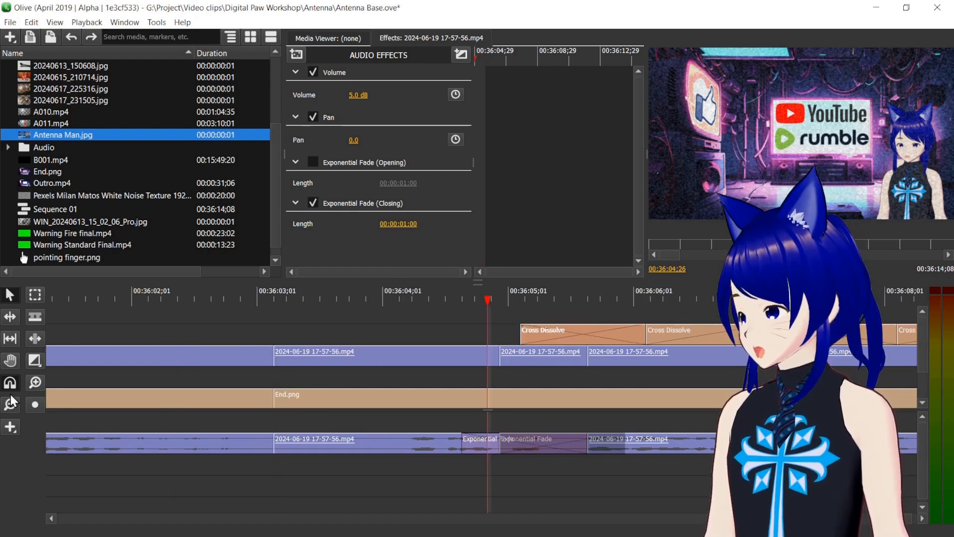
left_click(406, 291)
key("space")
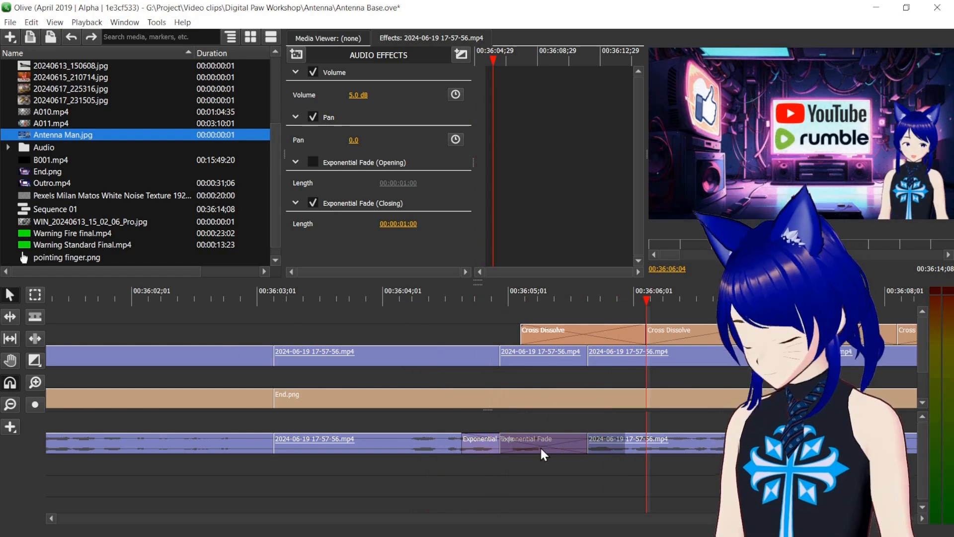
key("Delete")
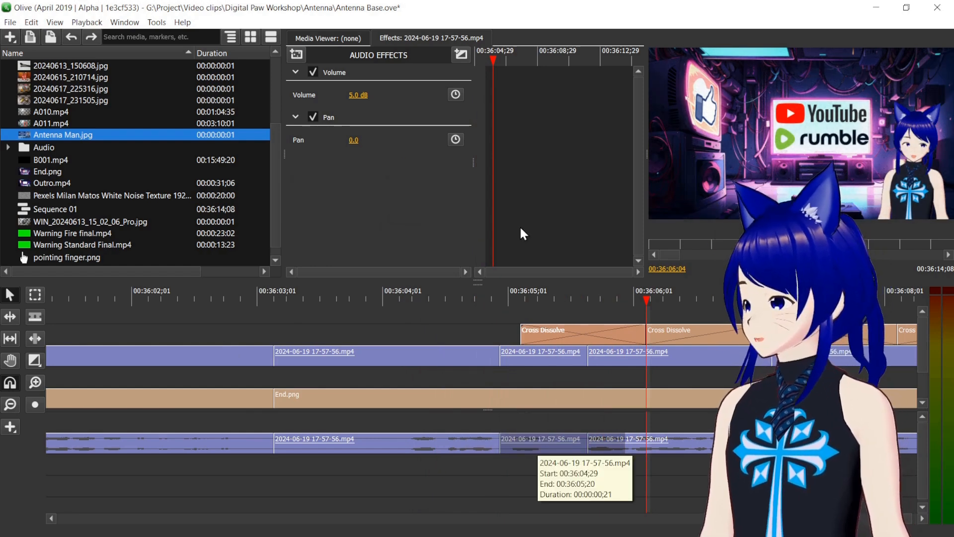
Keyframe the 00:36:04;29 segment's volume, starting at 00:36:05;01 and dropping to -41.0 dB at 00:36:05;18
left_click(506, 297)
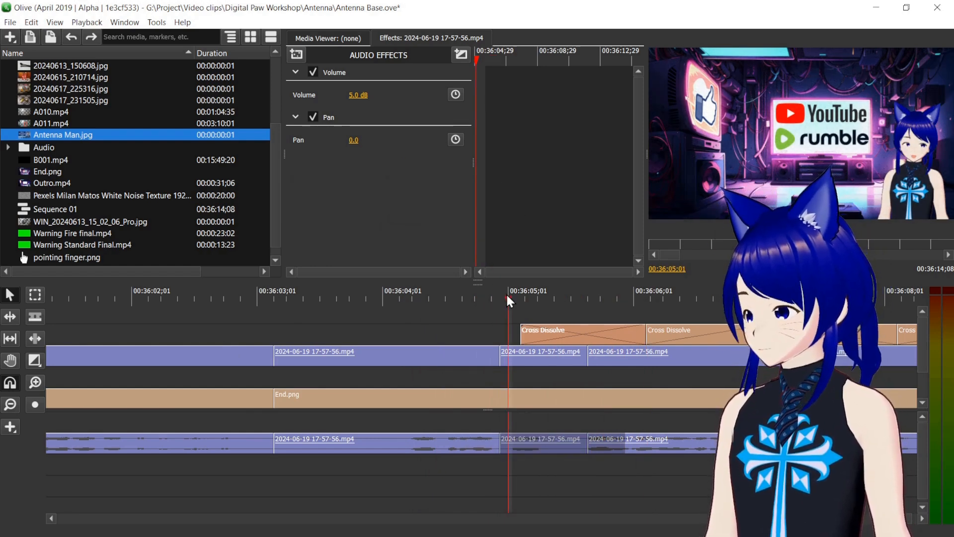
left_click(501, 298)
left_click(507, 296)
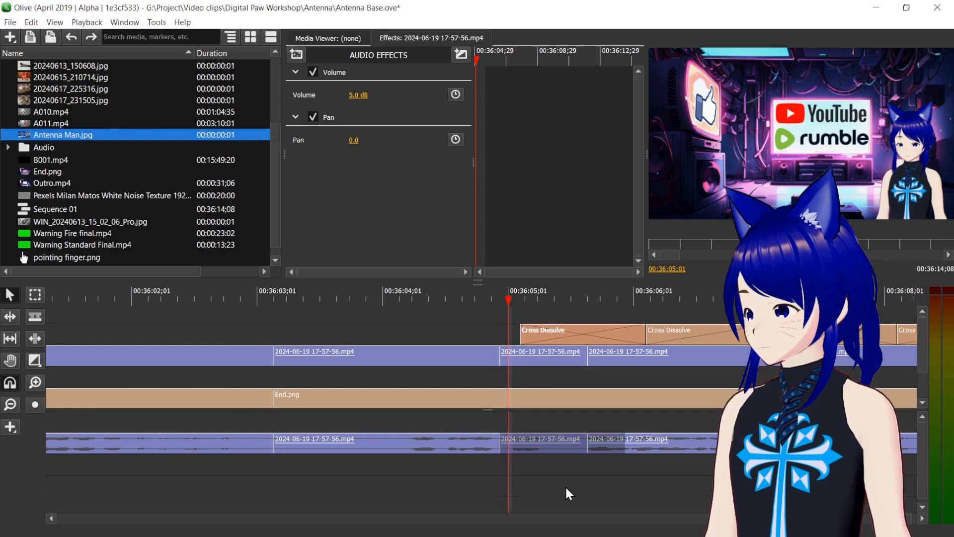
left_click(451, 68)
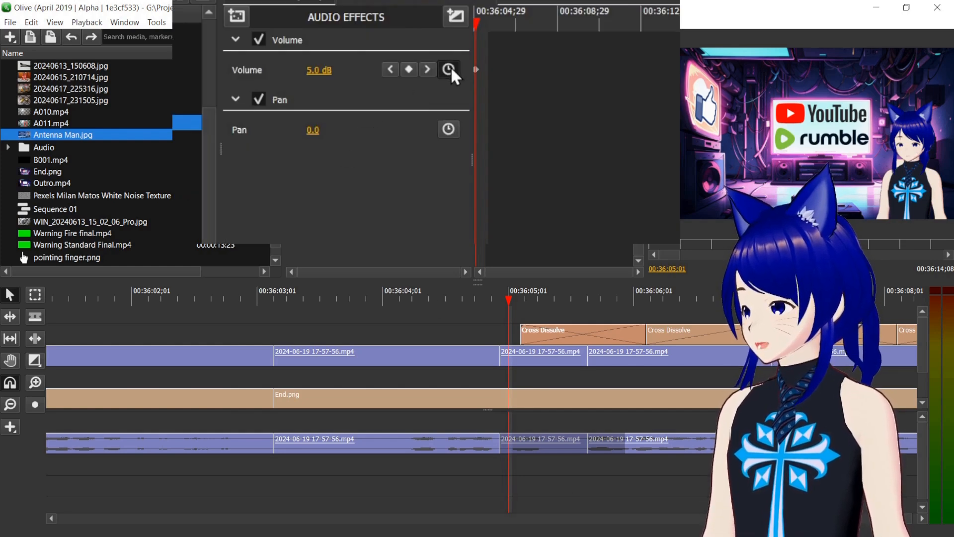
left_click(577, 294)
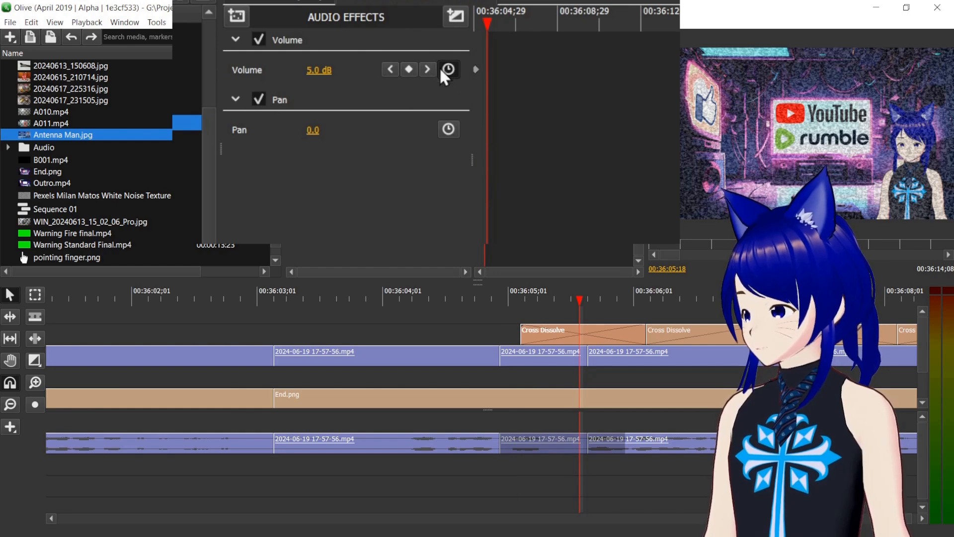
left_click(410, 69)
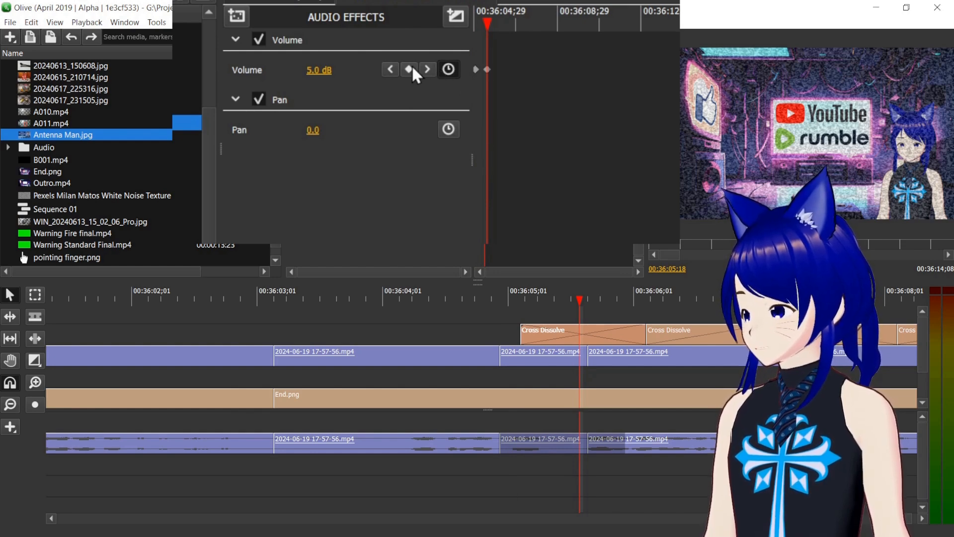
left_click_drag(343, 66, 307, 80)
Play the section from before the 00:36:04;29 segment to check its keyframed volume drop
left_click(499, 297)
key("space")
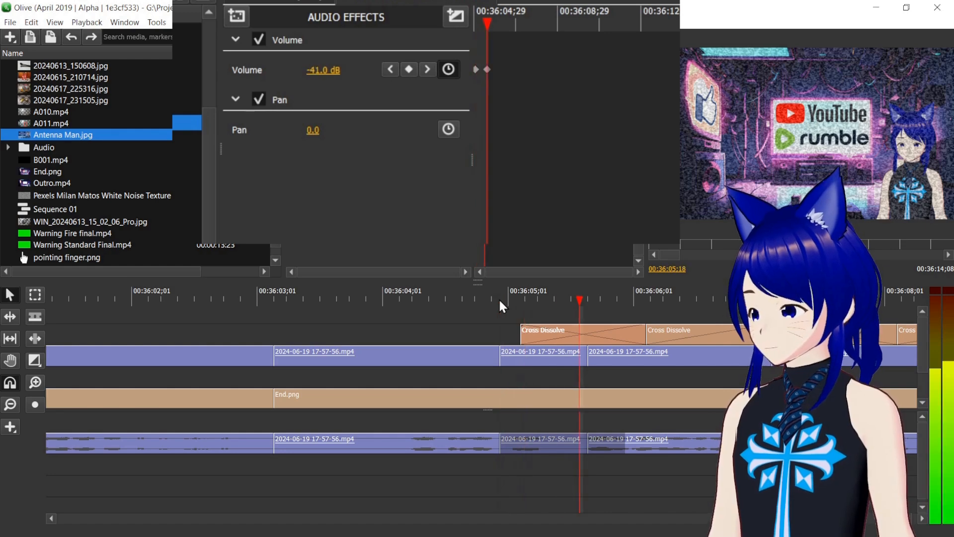
left_click(430, 294)
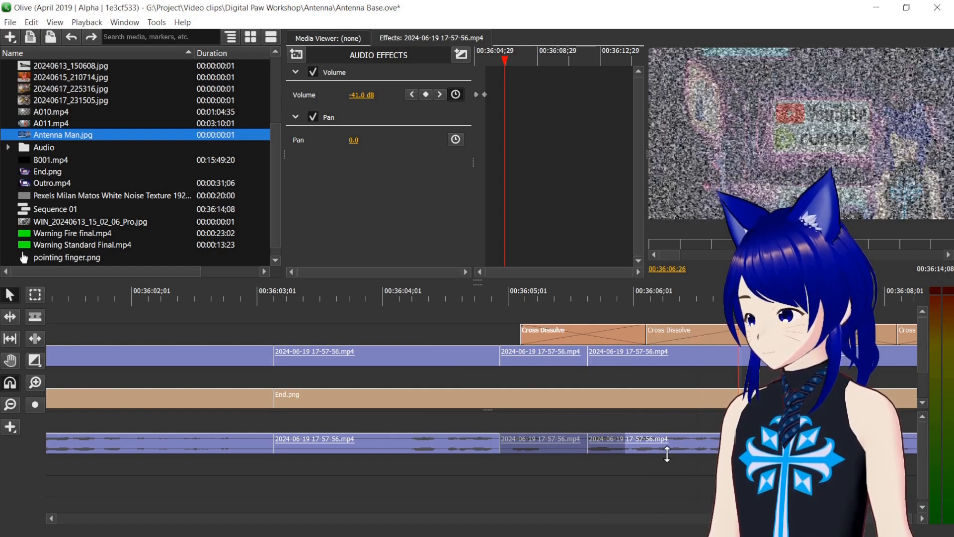
Add an Exponential Fade to the audio of the footage segment starting at 00:36:05;20, and play from 00:36:04;23
left_click(666, 444)
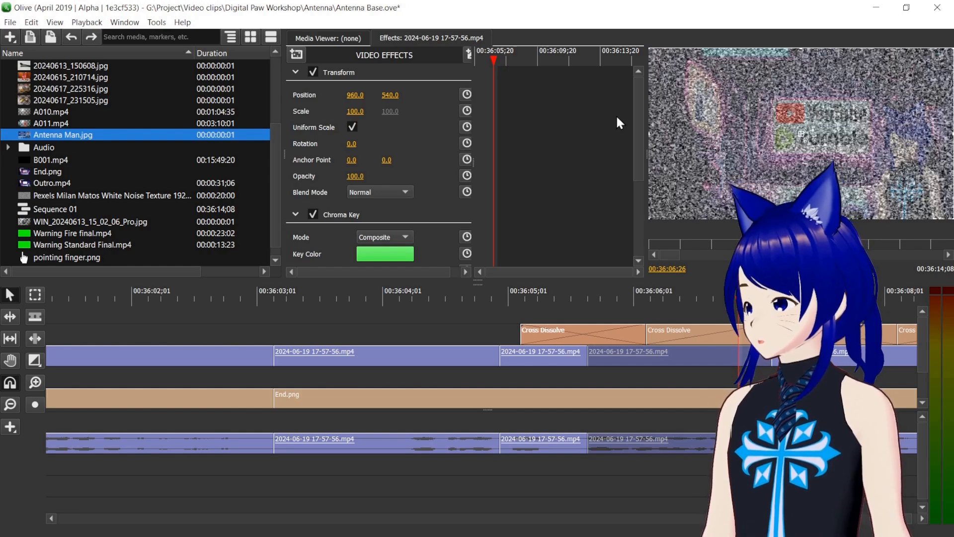
scroll(631, 177, "down", 5)
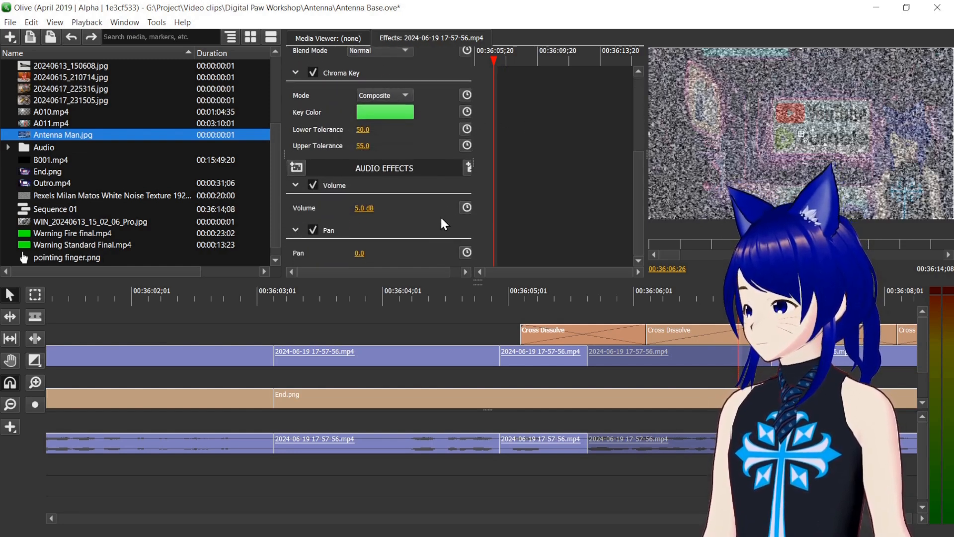
left_click(469, 170)
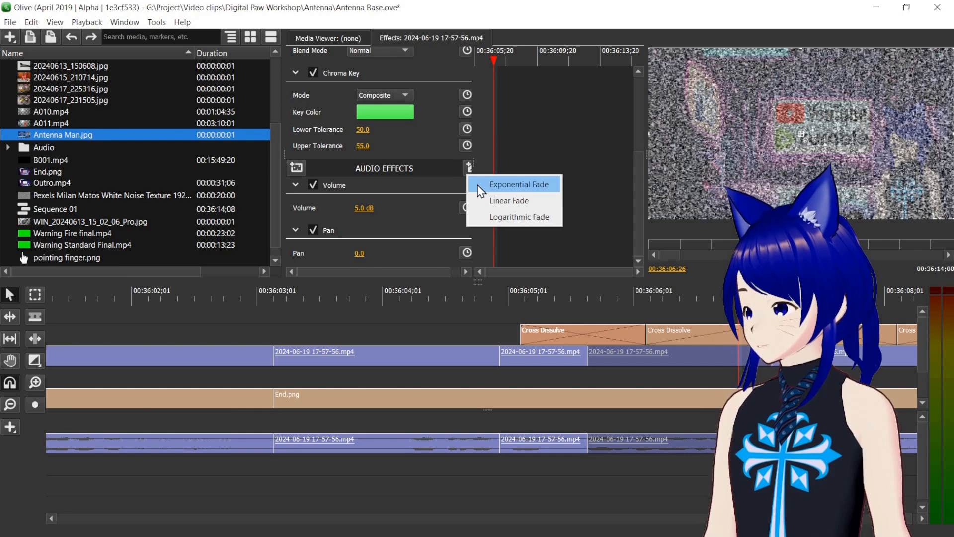
left_click(478, 185)
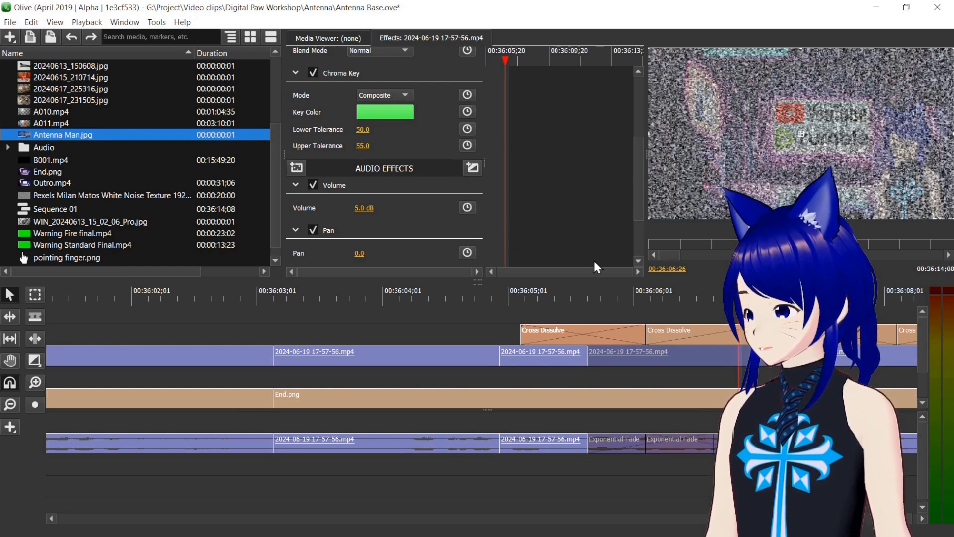
left_click(476, 299)
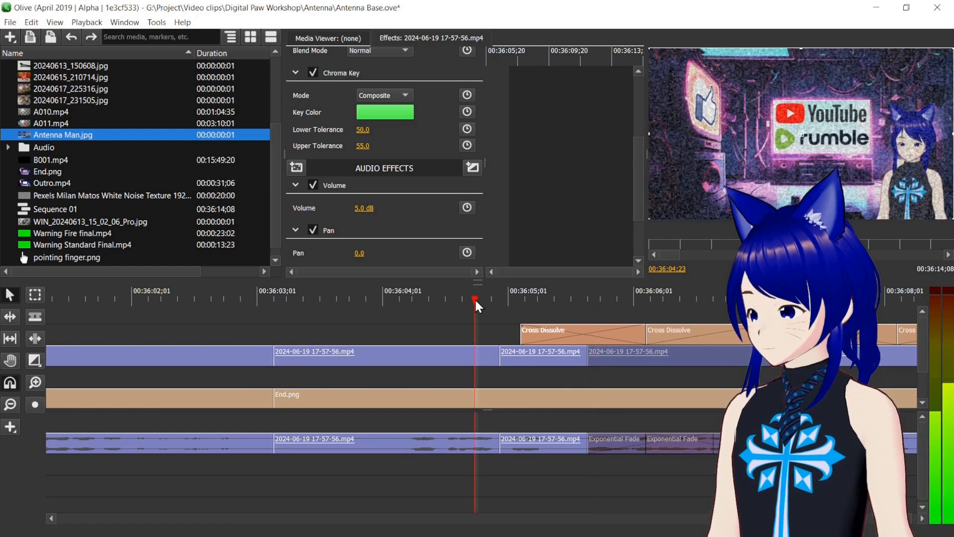
key("space")
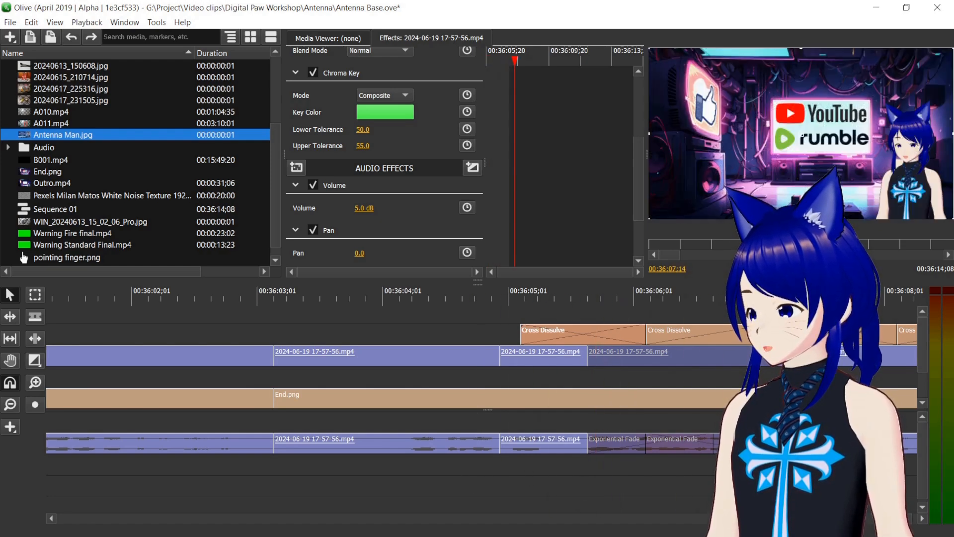
Add an Exponential Fade to the audio of the footage segment starting at 00:36:07;04
left_click(924, 522)
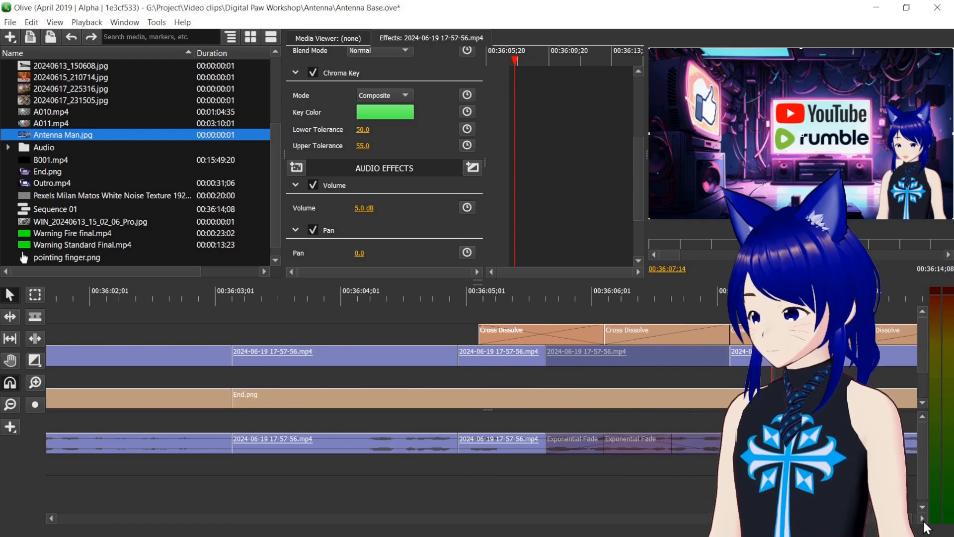
left_click(924, 522)
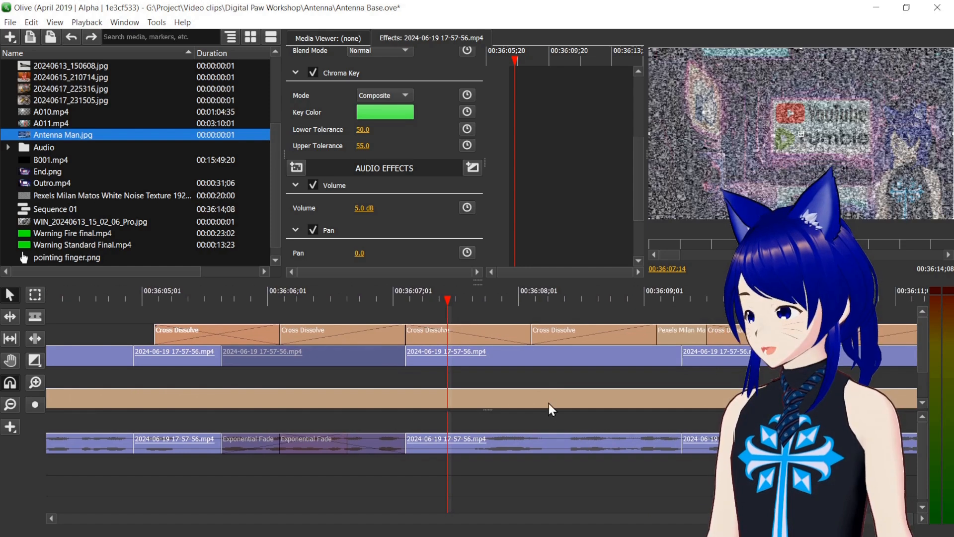
left_click(538, 437)
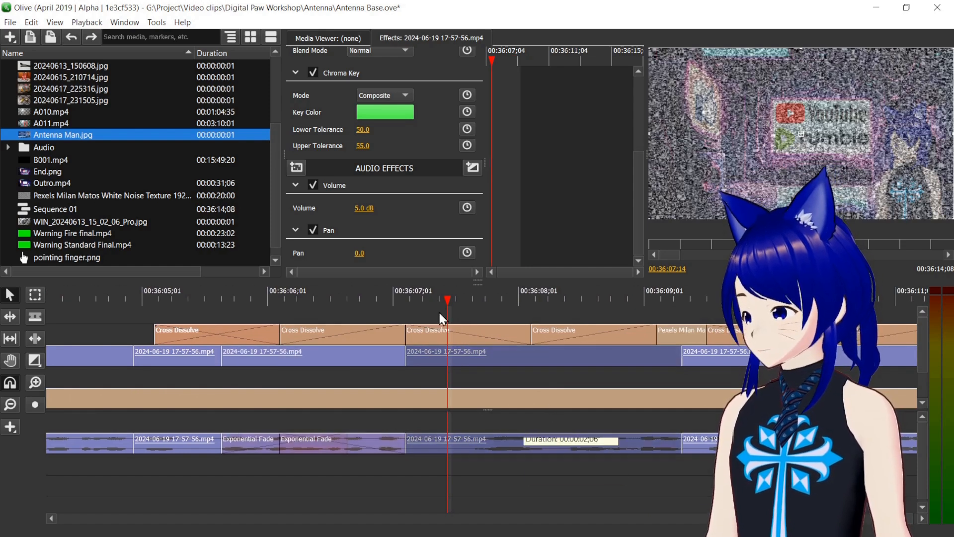
left_click(474, 165)
left_click(492, 177)
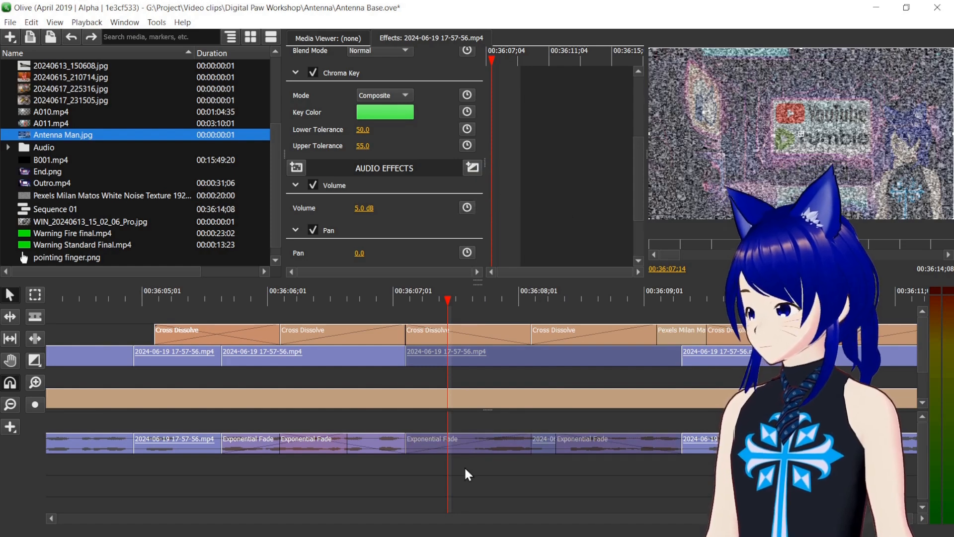
Play the closing section from 00:36:07;14 through the final footage segment to check its audio against the white noise
key("space")
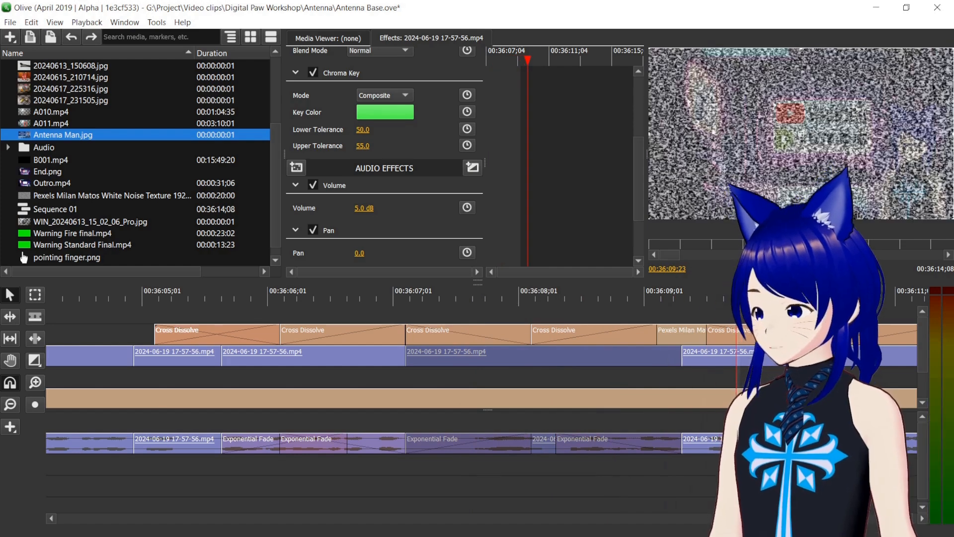
left_click(921, 521)
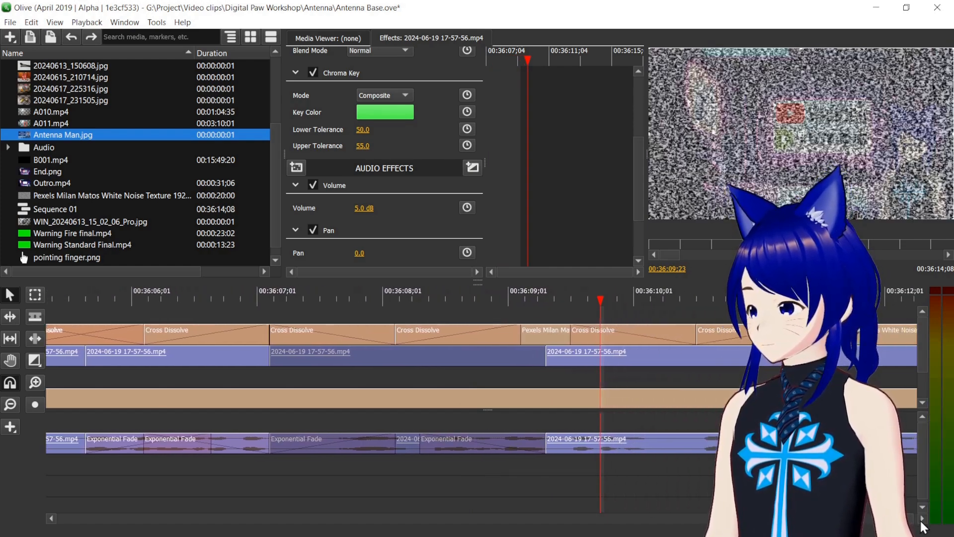
left_click(921, 520)
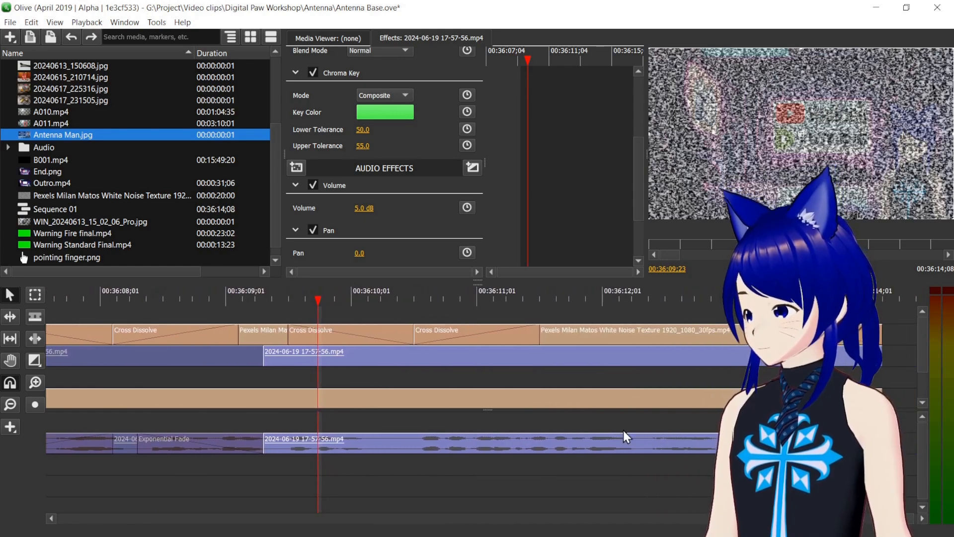
key("space")
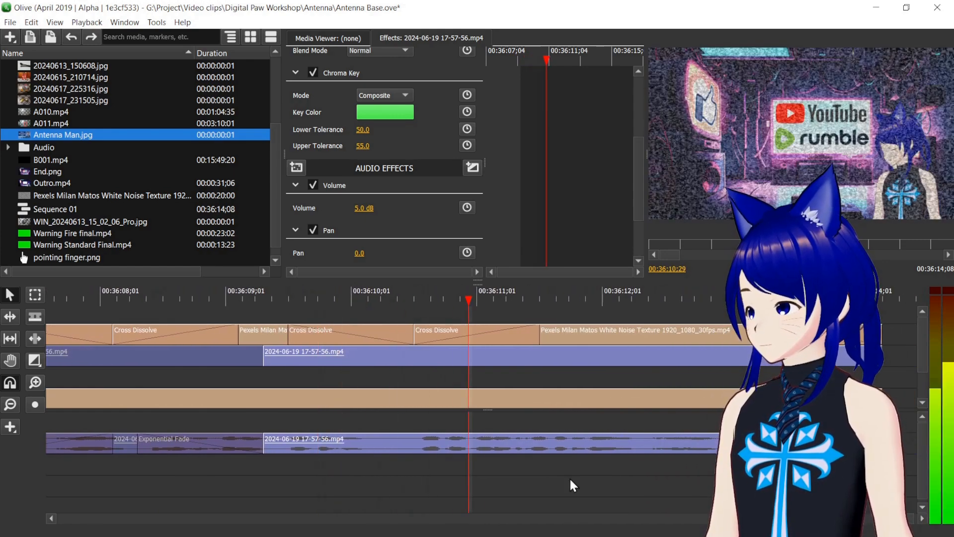
left_click(409, 298)
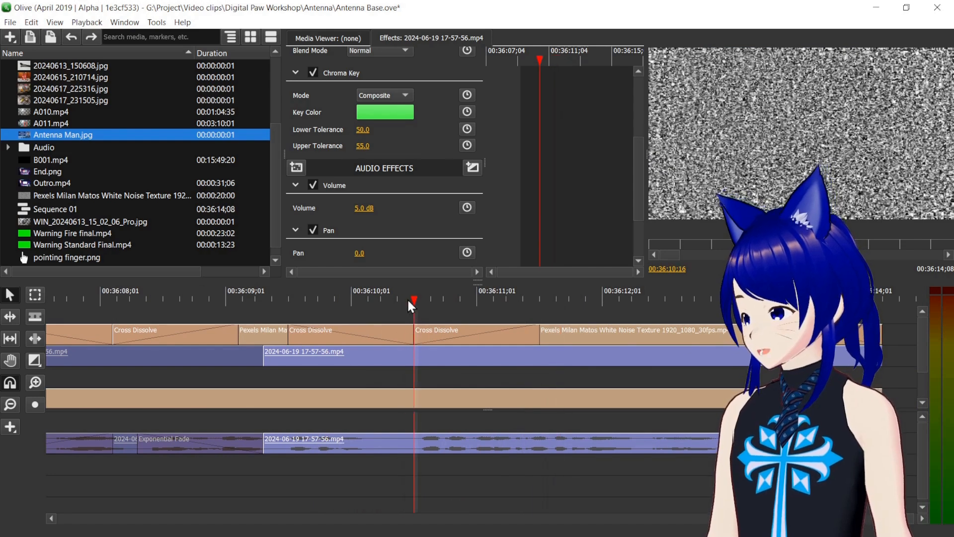
left_click_drag(407, 298, 541, 300)
key("space")
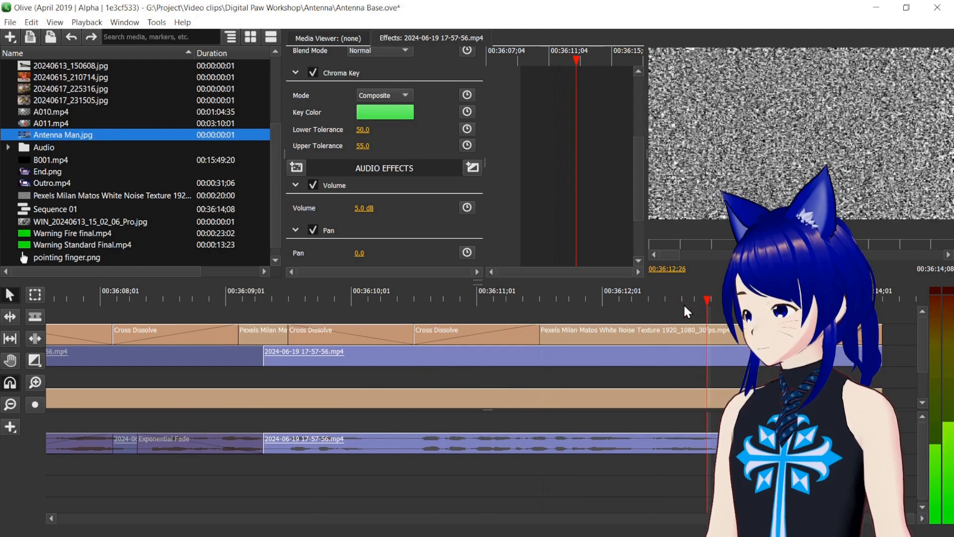
left_click(539, 297)
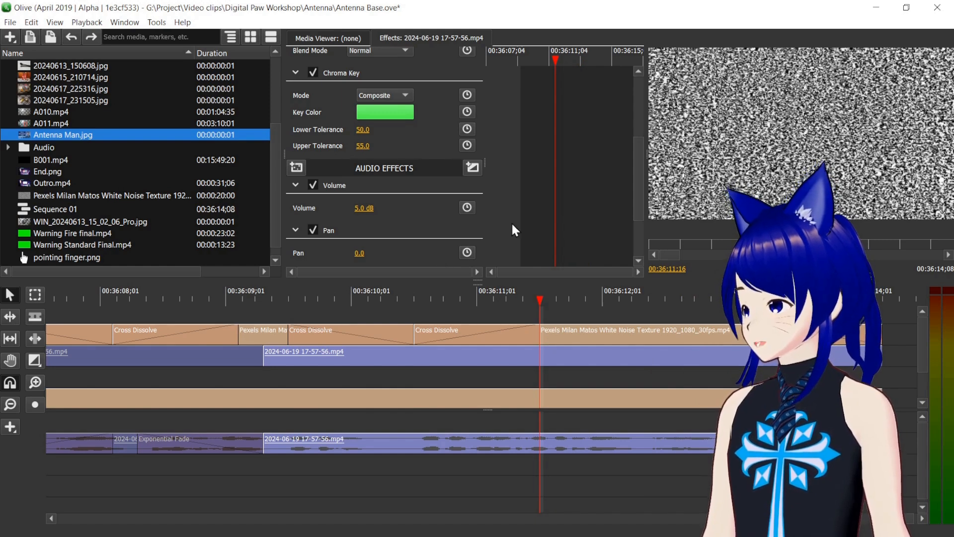
left_click_drag(637, 158, 634, 188)
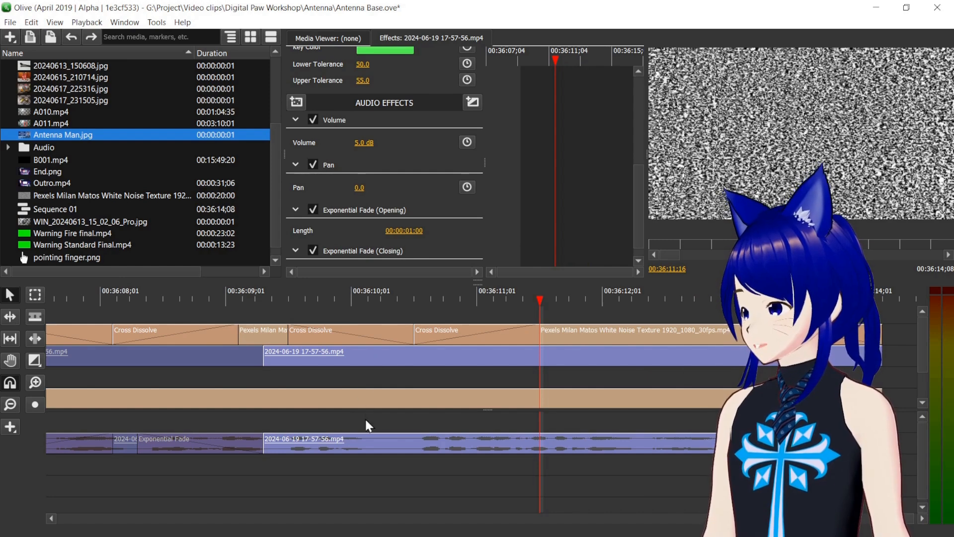
left_click_drag(271, 297, 347, 299)
key("space")
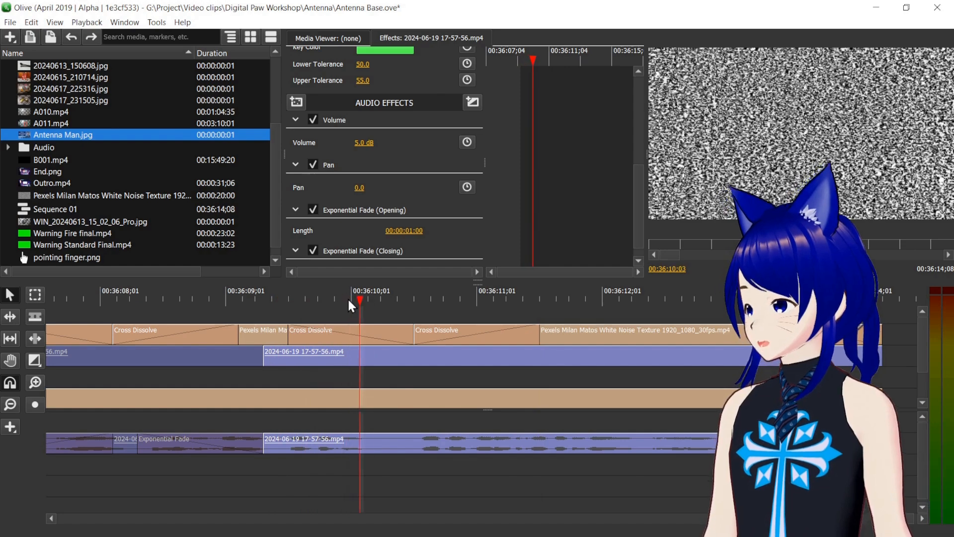
Try to keyframe the volume of the footage segment starting at 00:36:07;04, from 00:36:10;22 down to -71.0 dB at 00:36:14;03
left_click_drag(414, 296, 444, 299)
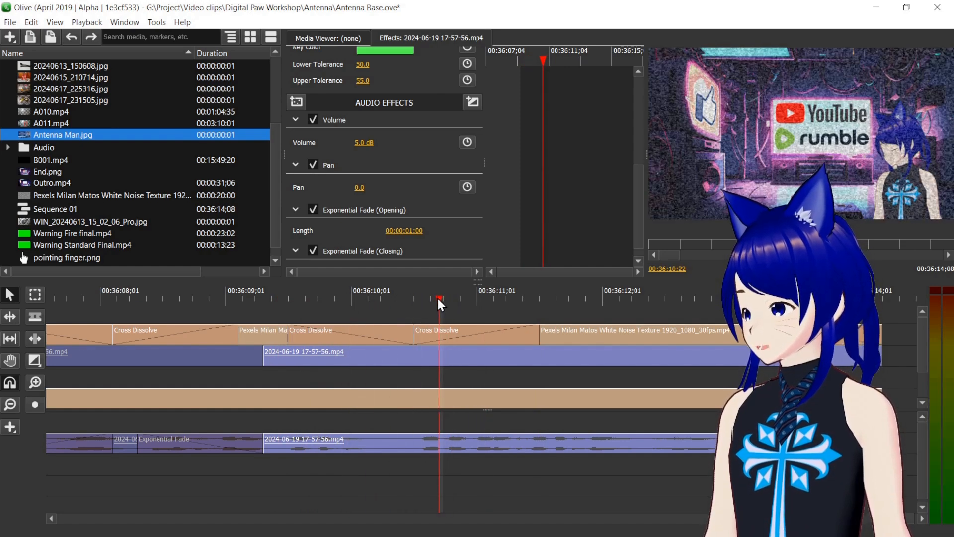
left_click(467, 142)
mouse_move(768, 297)
left_mouse_down()
mouse_move(882, 297)
mouse_move(705, 289)
mouse_move(660, 299)
mouse_move(761, 300)
left_mouse_up()
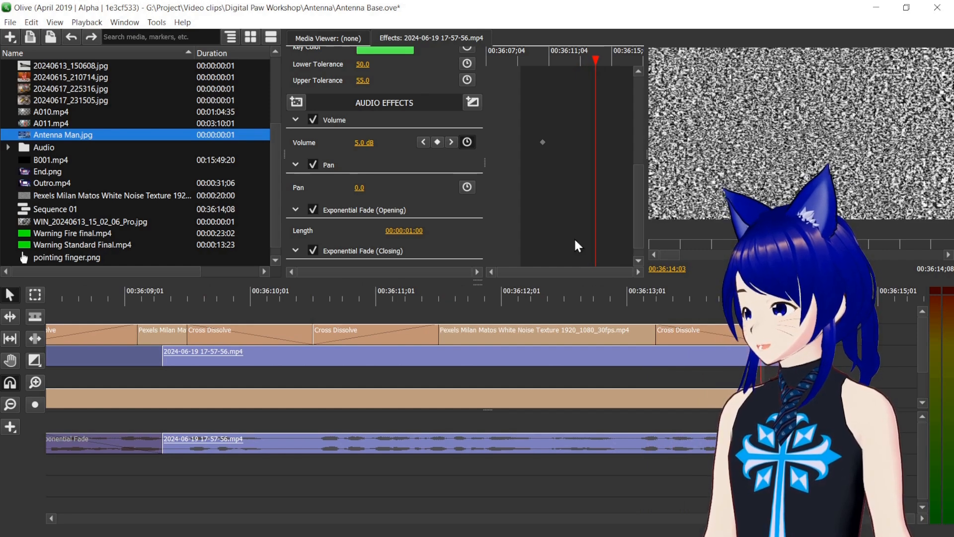
left_click(437, 142)
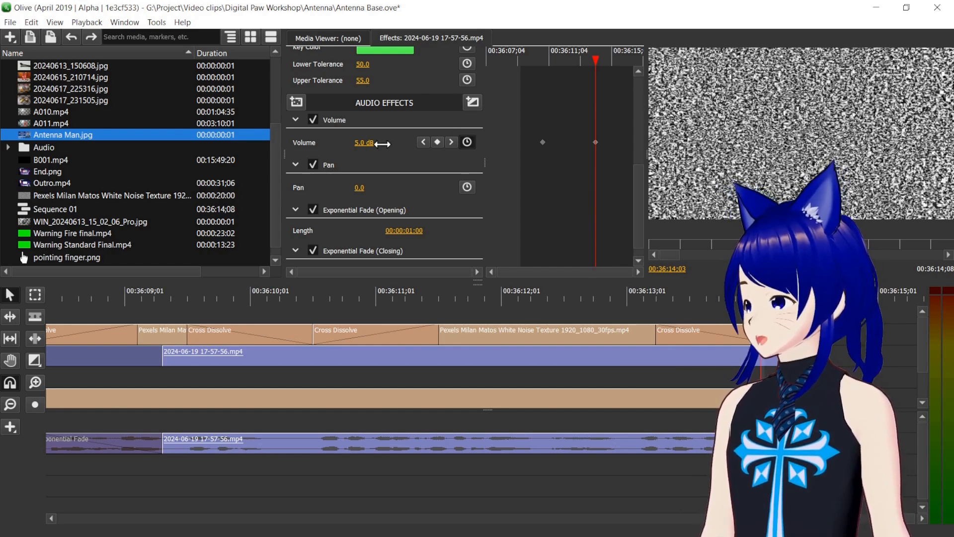
left_click_drag(357, 151, 358, 152)
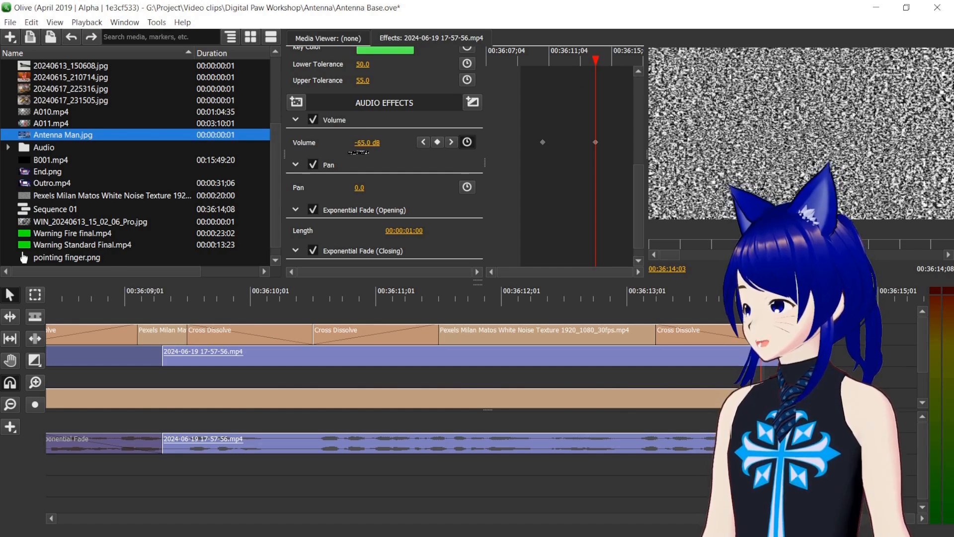
Play the final footage segment to check the volume drop, and undo the volume keyframes just added
left_click(187, 294)
key("space")
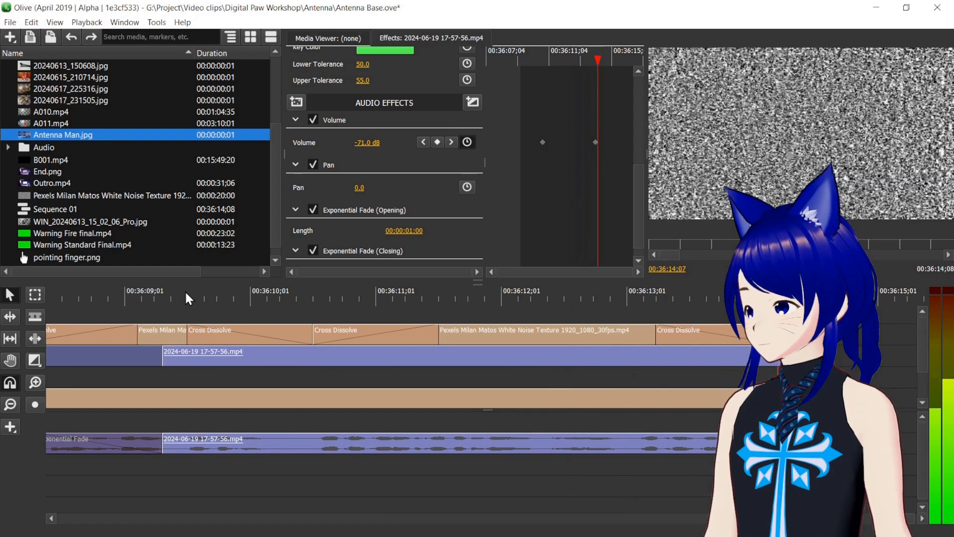
left_click(364, 296)
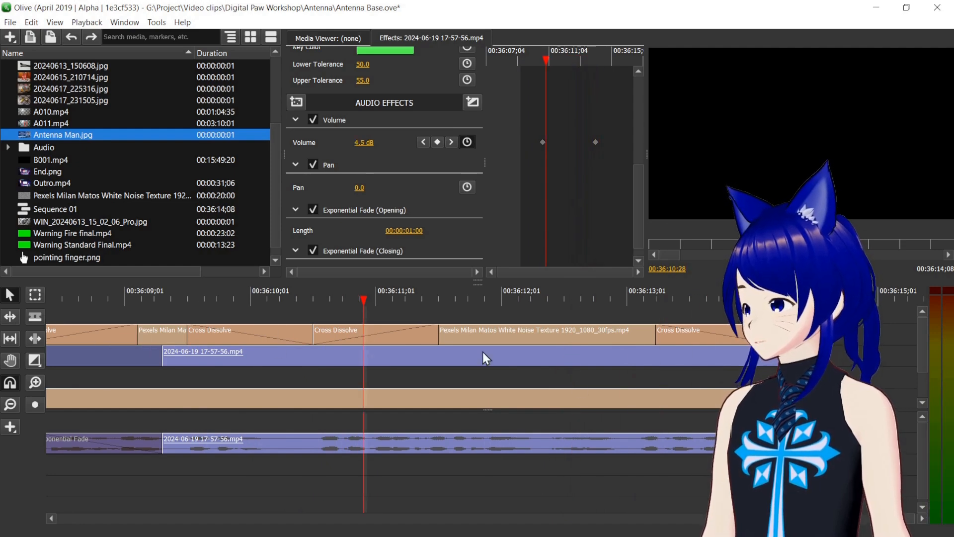
key("space")
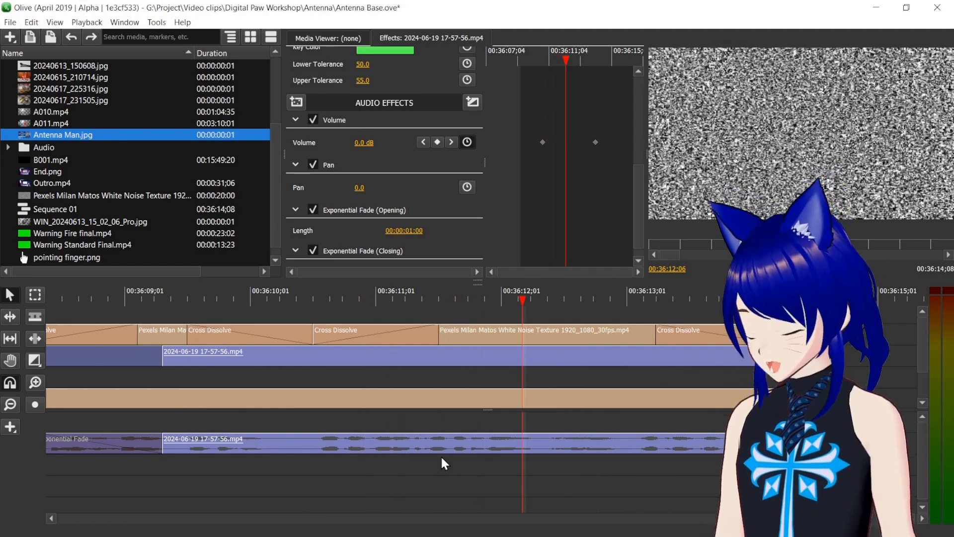
key("ctrl+z")
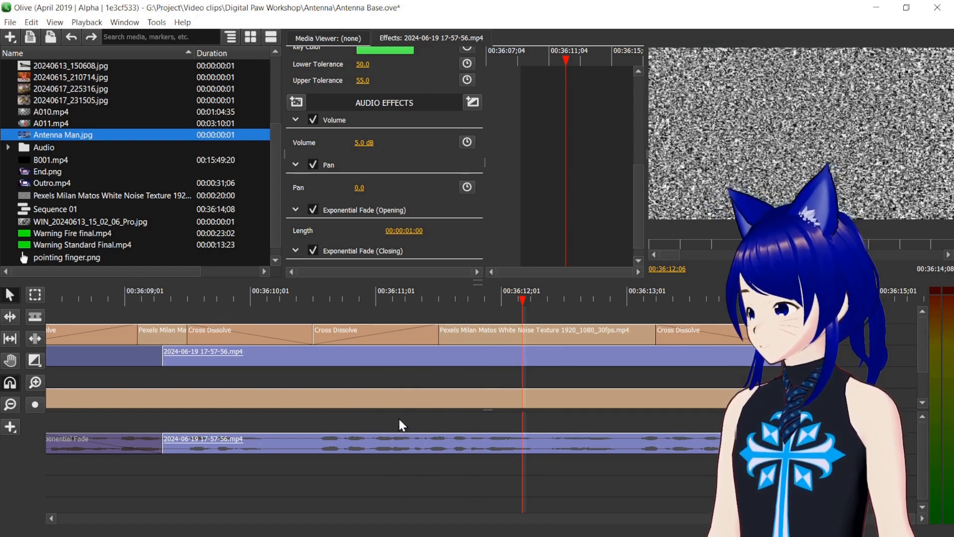
Keyframe the final footage segment's volume, starting at 00:36:10;20 and dropping to -47.0 dB at 00:36:14;04, and play it
left_click(385, 438)
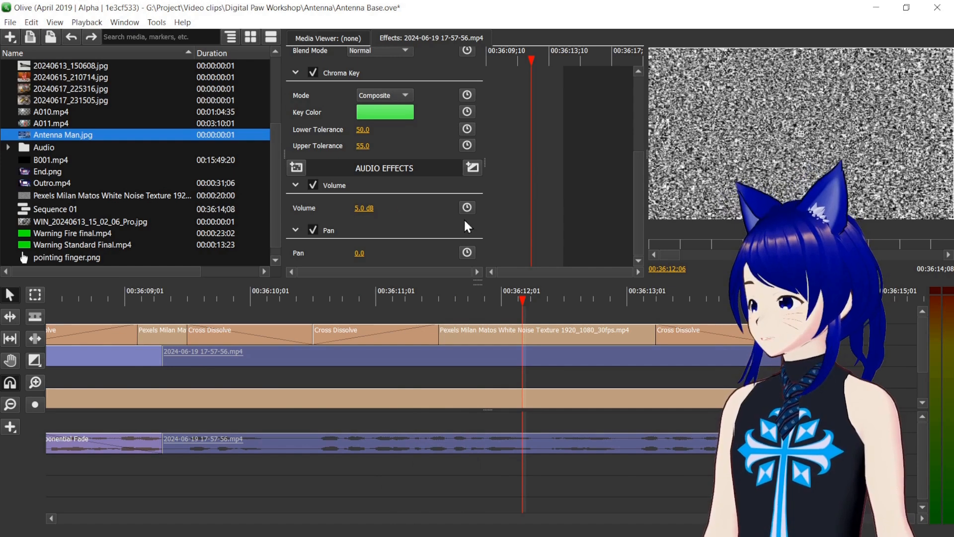
left_click(322, 293)
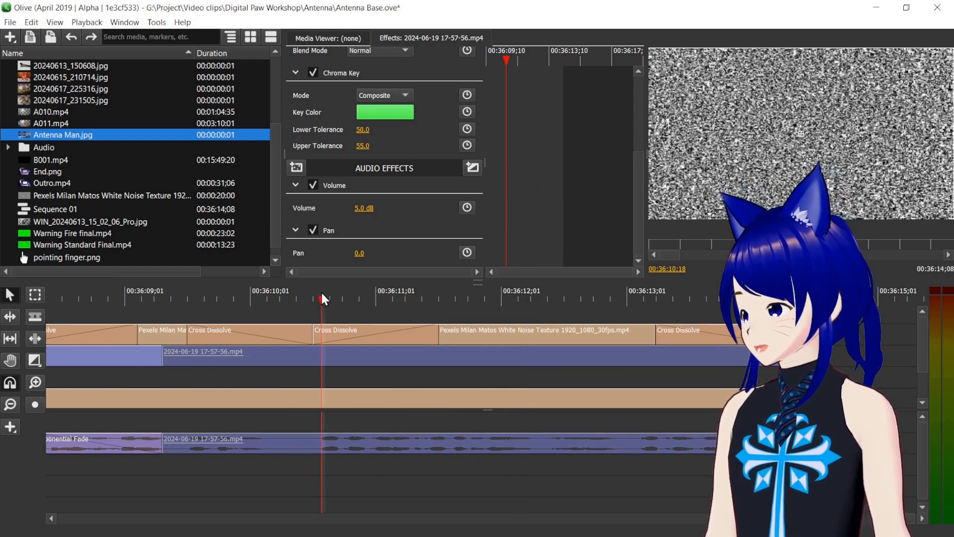
left_click_drag(321, 293, 330, 294)
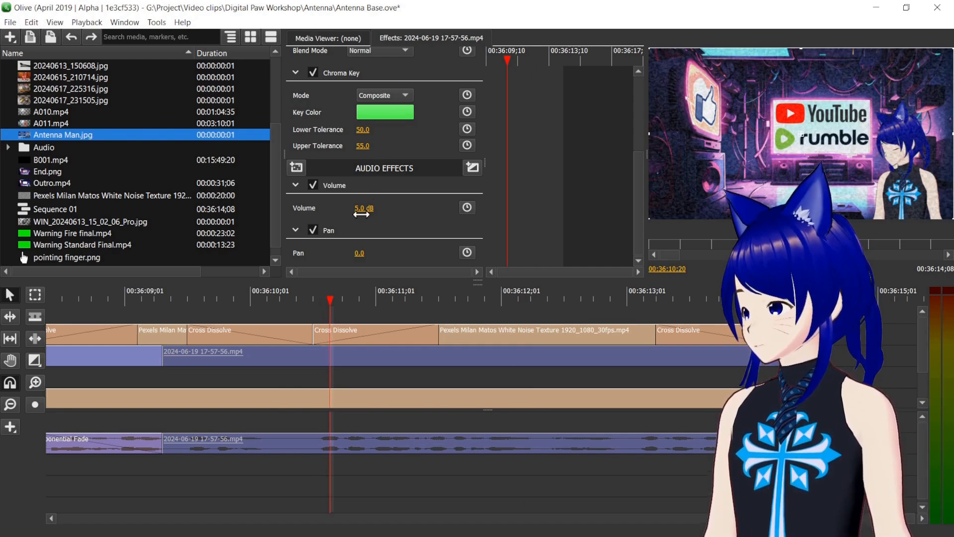
left_click(466, 206)
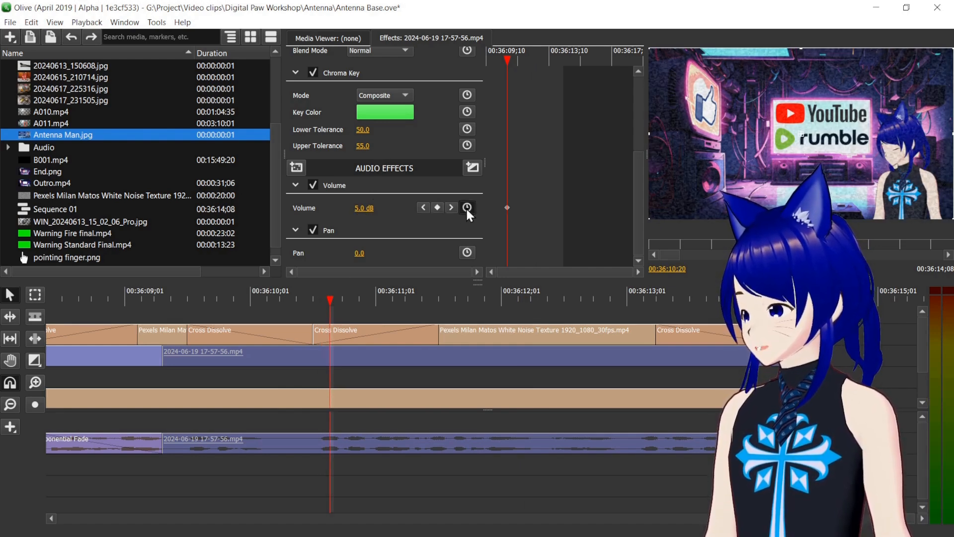
left_click(765, 294)
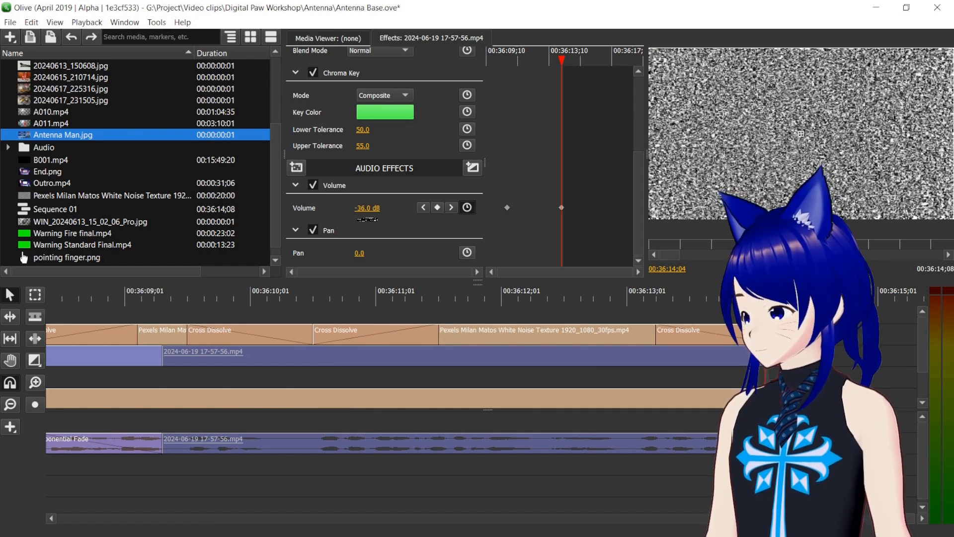
left_click(192, 296)
key("space")
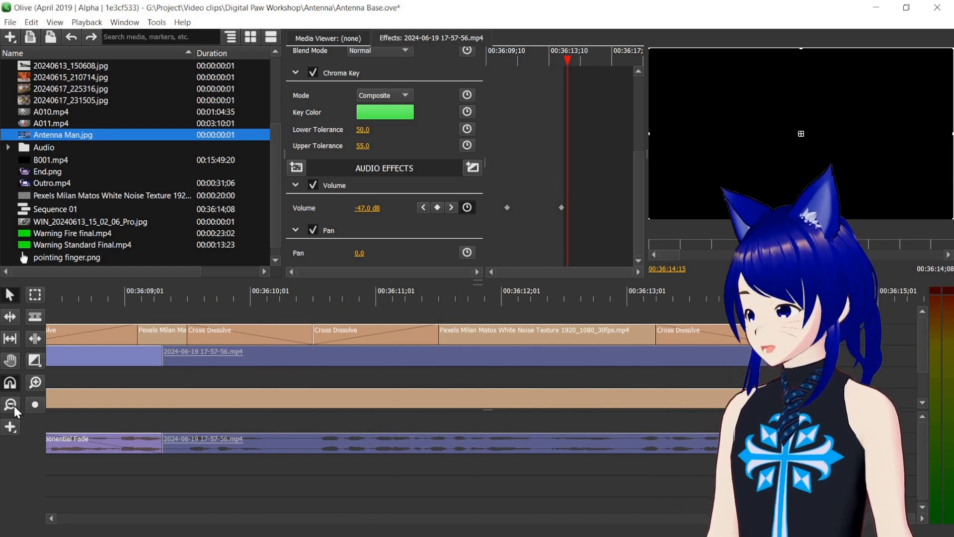
Set the sequence's in point at 00:36:02;12, shortly before the End.png segment begins
left_click(14, 405)
left_click(14, 406)
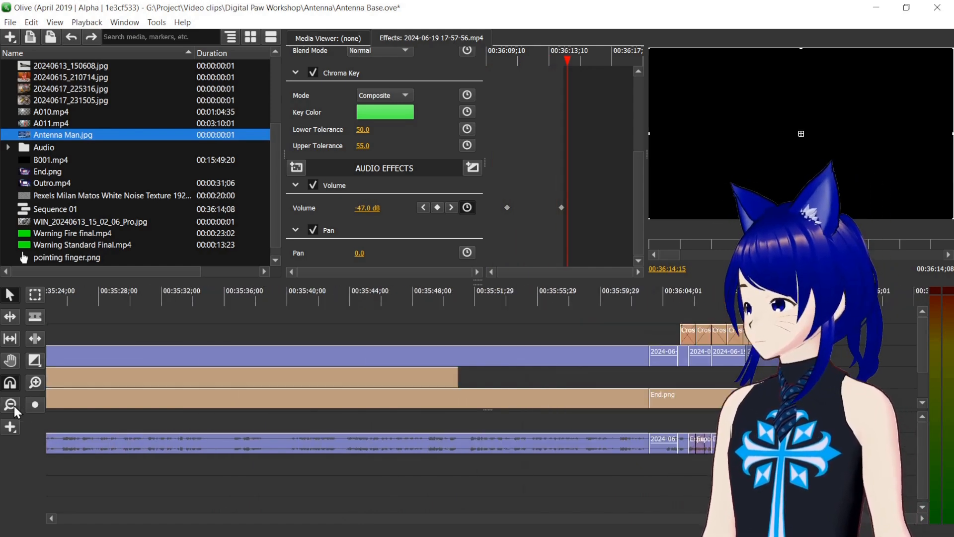
left_click(35, 382)
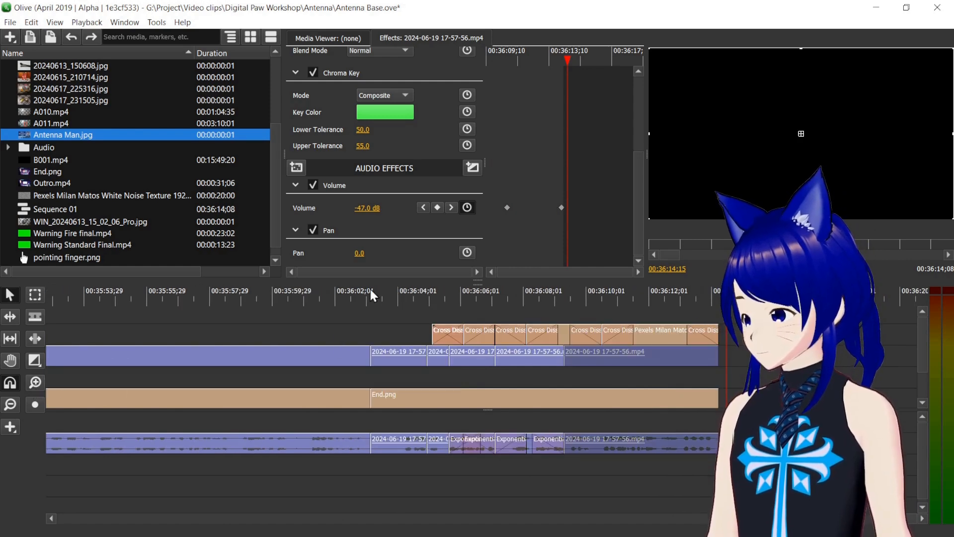
left_click(347, 309)
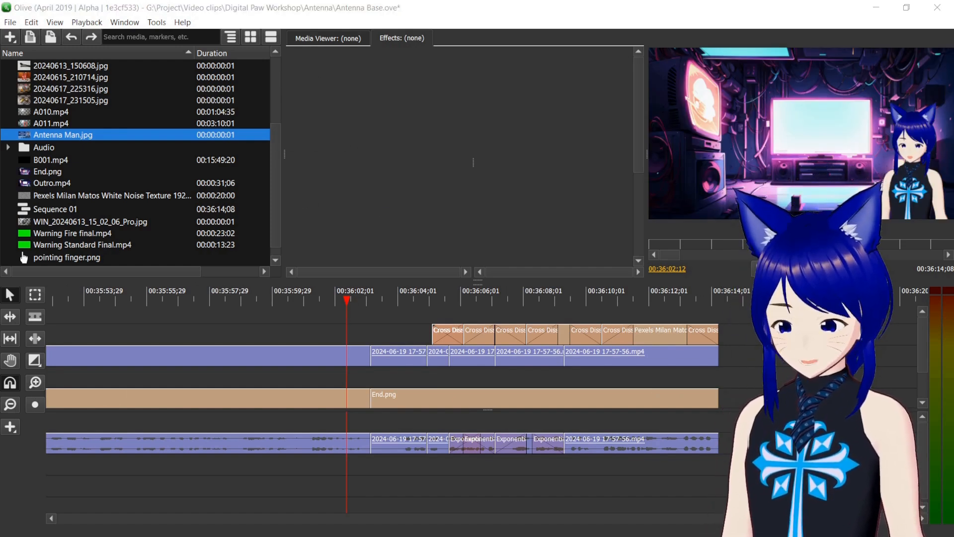
right_click(348, 296)
left_click(392, 308)
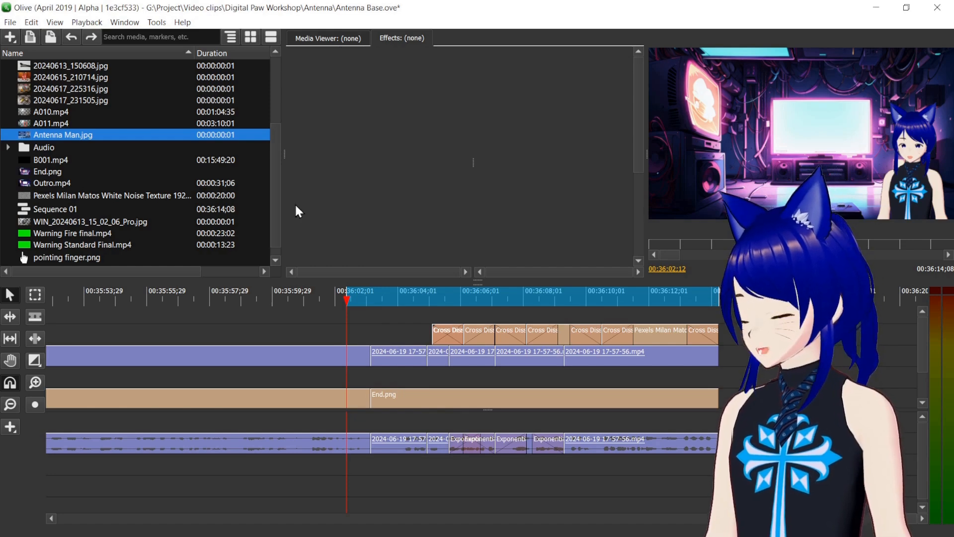
Export the In to Out range as MPEG-4 video with a CRF quality of 16, replacing test.mp4 in the CRF Video folder
key("ctrl+m")
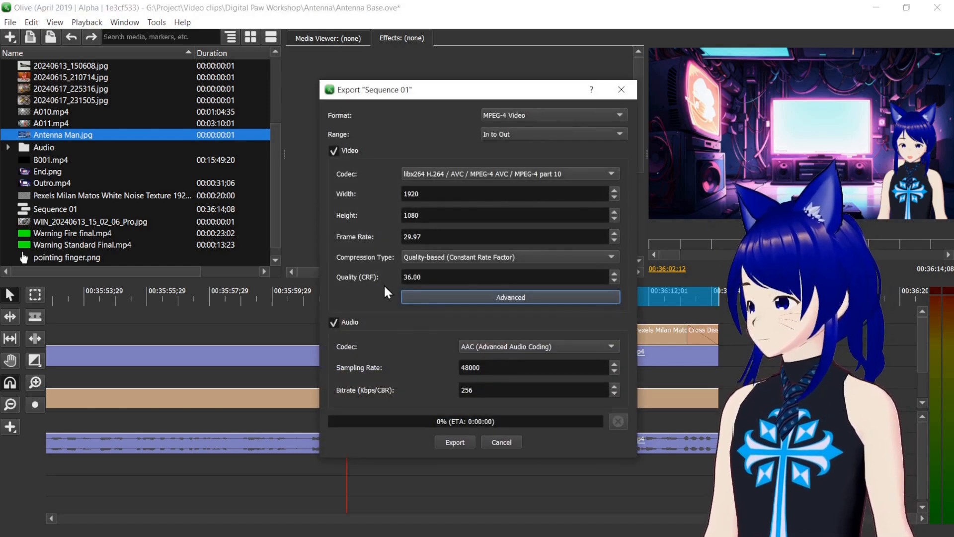
left_click_drag(412, 277, 390, 271)
type("16")
left_click(454, 442)
left_click(565, 199)
key("Return")
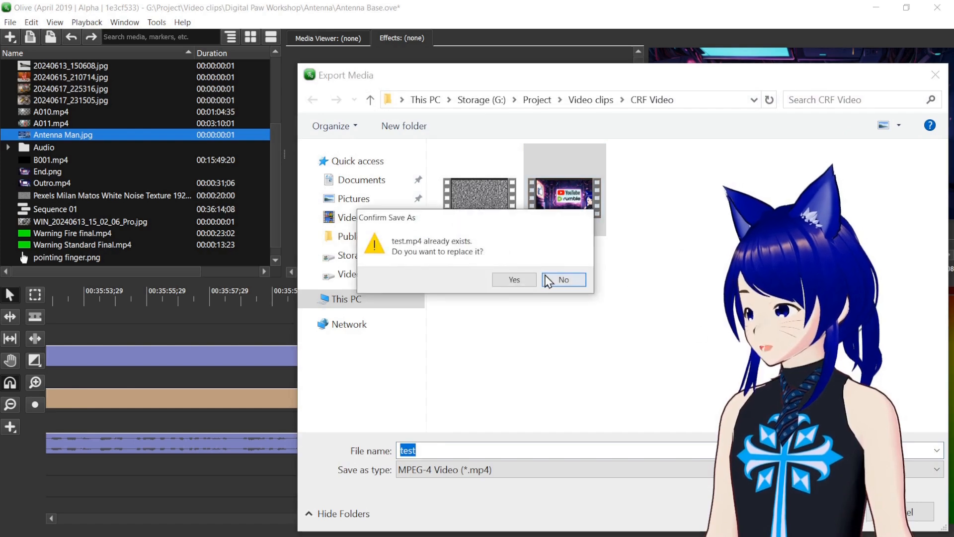
left_click(531, 278)
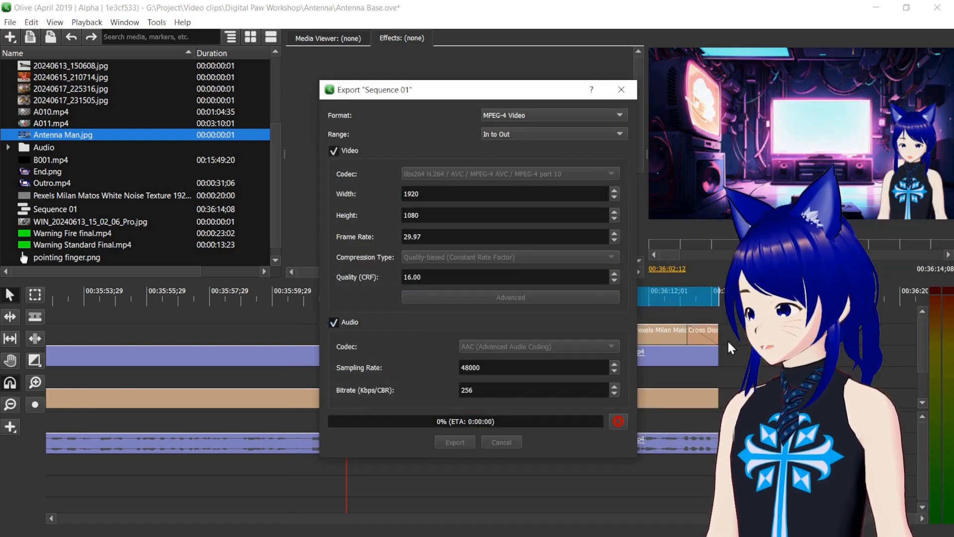